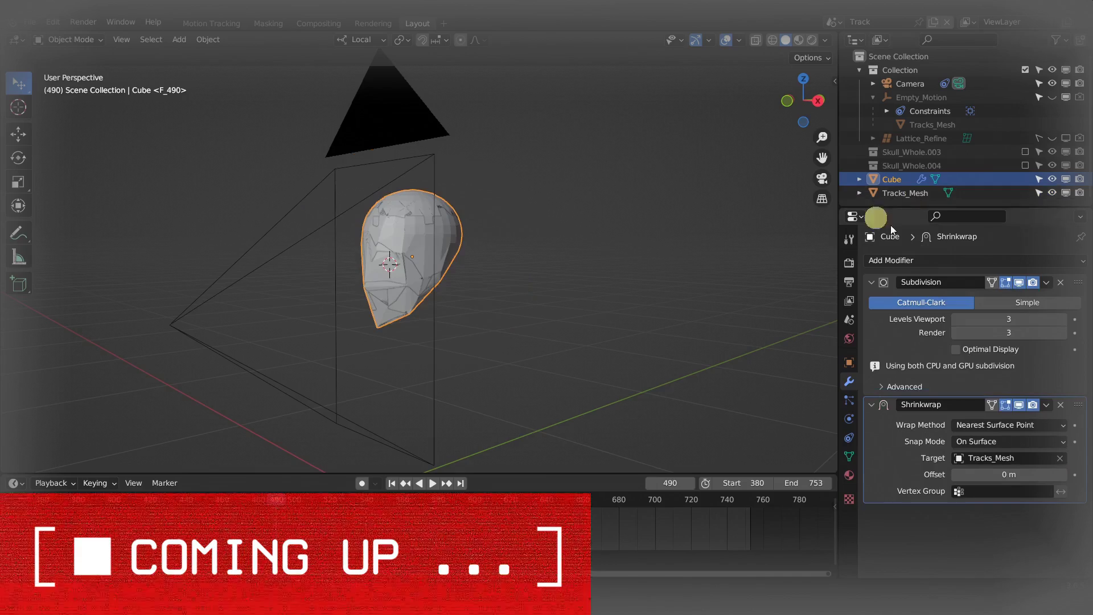
# Set the head mesh's Smooth modifier to a factor of about 1.57 with Repeat 2
pyautogui.moveTo(346, 240); pyautogui.dragTo(418, 273, button='middle')
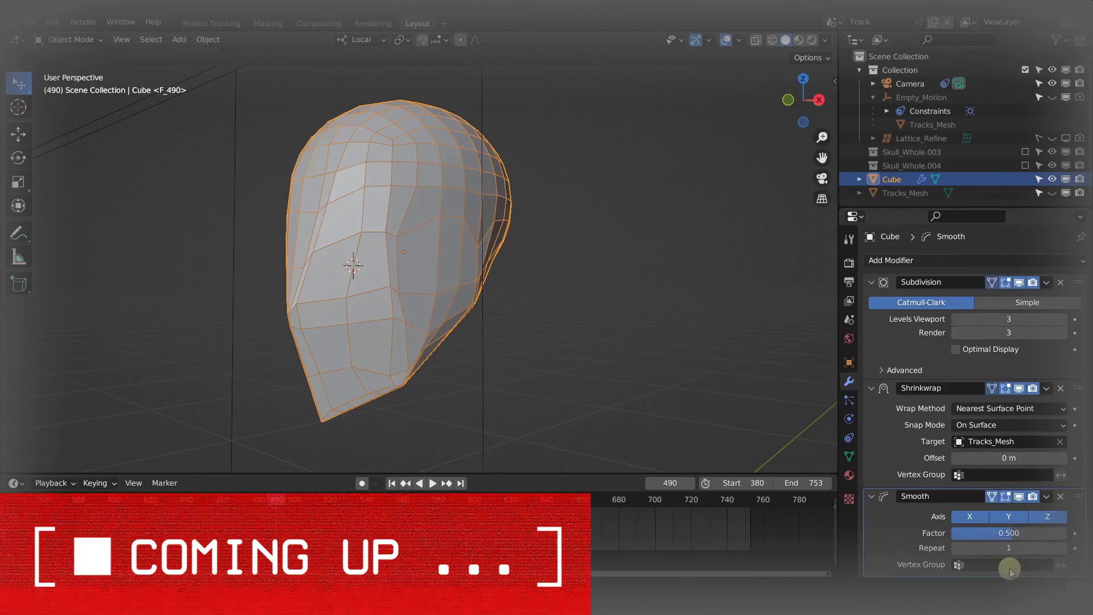
pyautogui.click(1010, 534)
pyautogui.moveTo(463, 244); pyautogui.dragTo(483, 244)
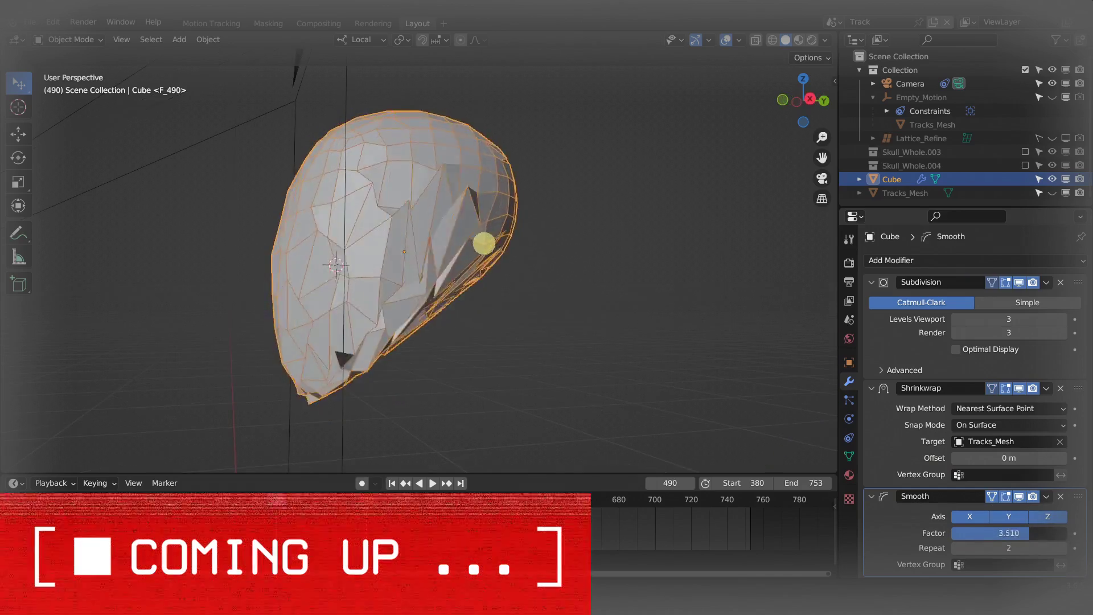
pyautogui.moveTo(483, 244); pyautogui.dragTo(467, 241, button='middle')
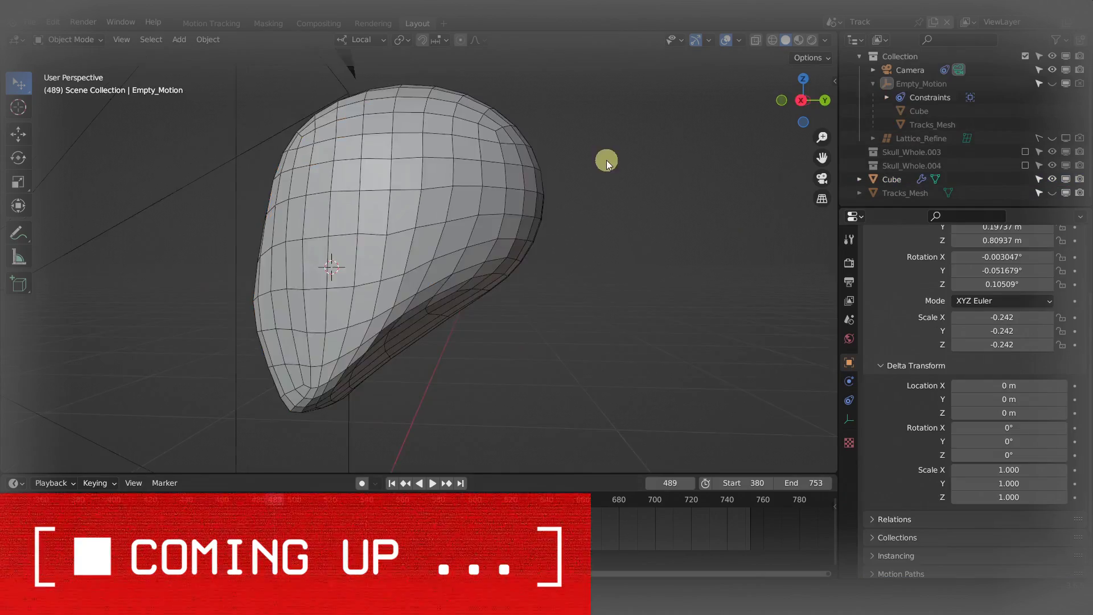
# View through the camera and play and scrub the animation to check the mesh follows the face
pyautogui.press('KP_0')
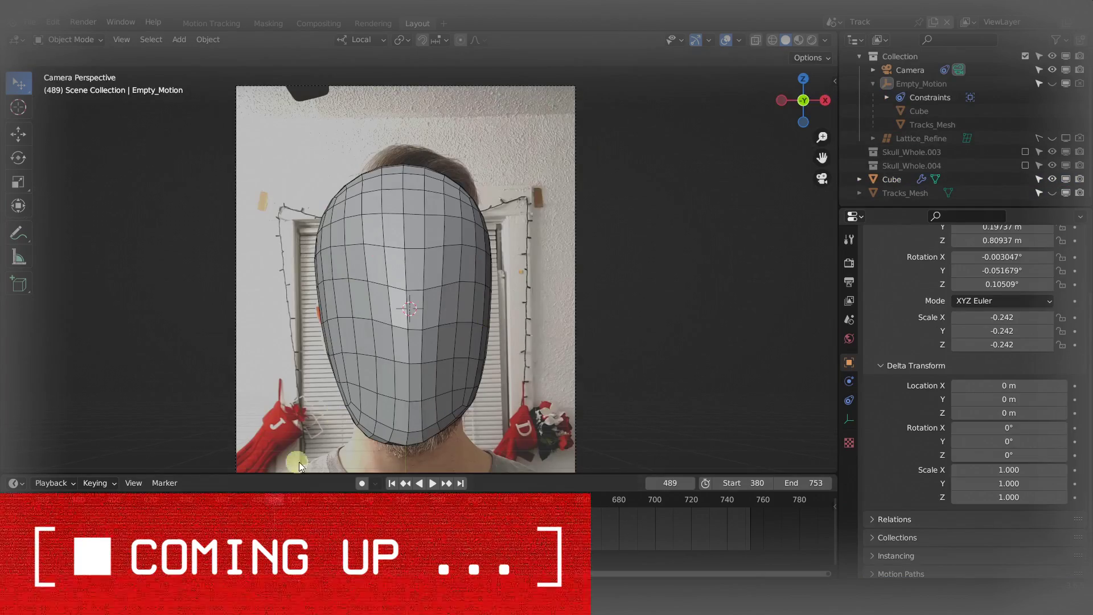
pyautogui.press('space')
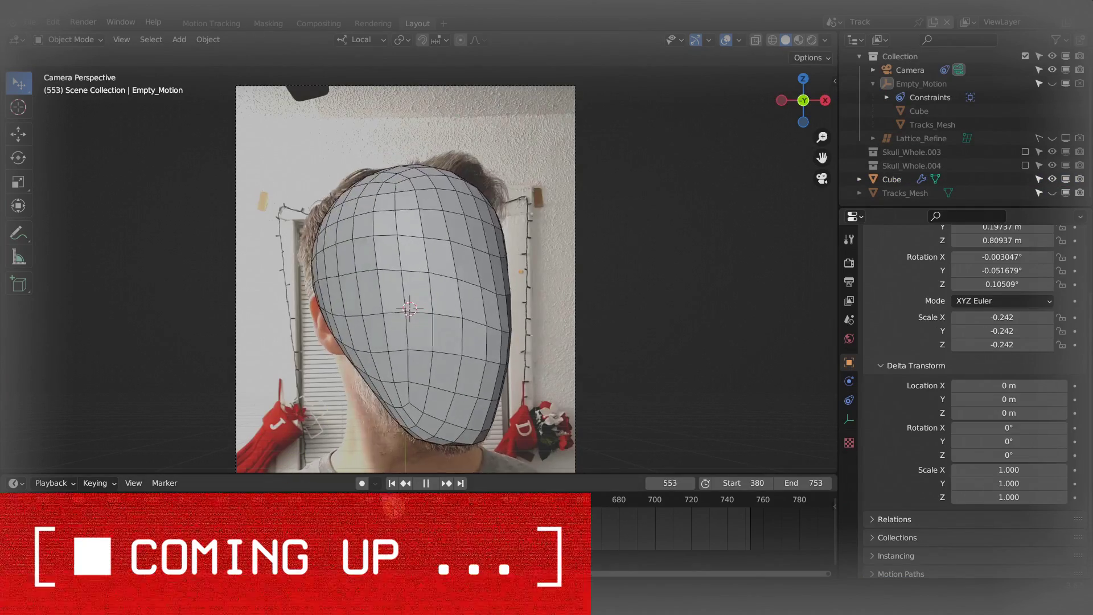
pyautogui.moveTo(429, 514)
pyautogui.mouseDown()
pyautogui.moveTo(79, 503)
pyautogui.moveTo(182, 505)
pyautogui.moveTo(143, 503)
pyautogui.mouseUp()
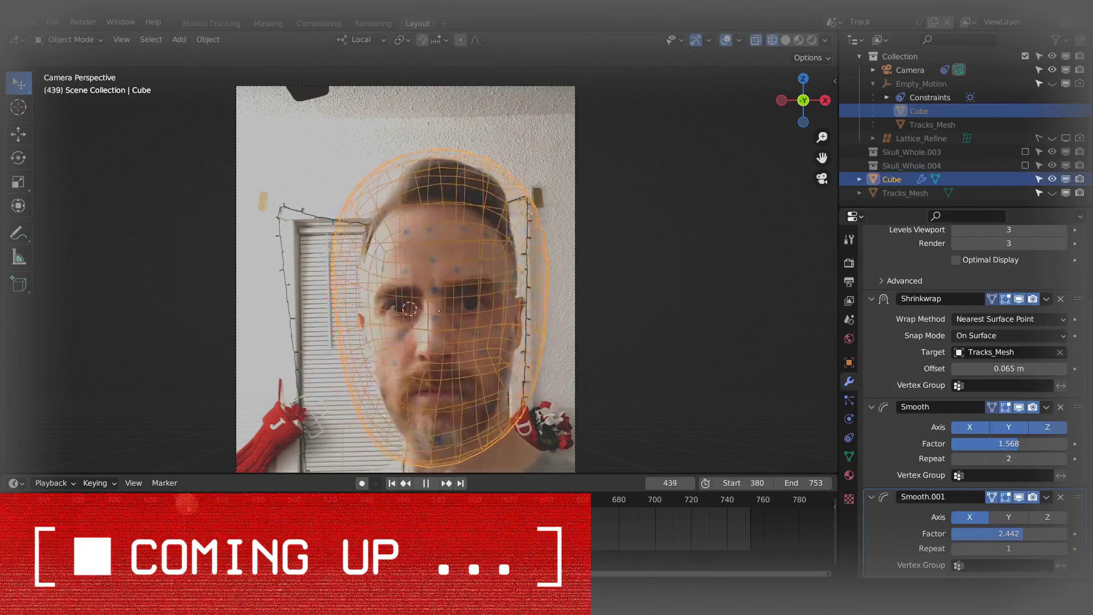
pyautogui.moveTo(185, 504); pyautogui.dragTo(306, 509)
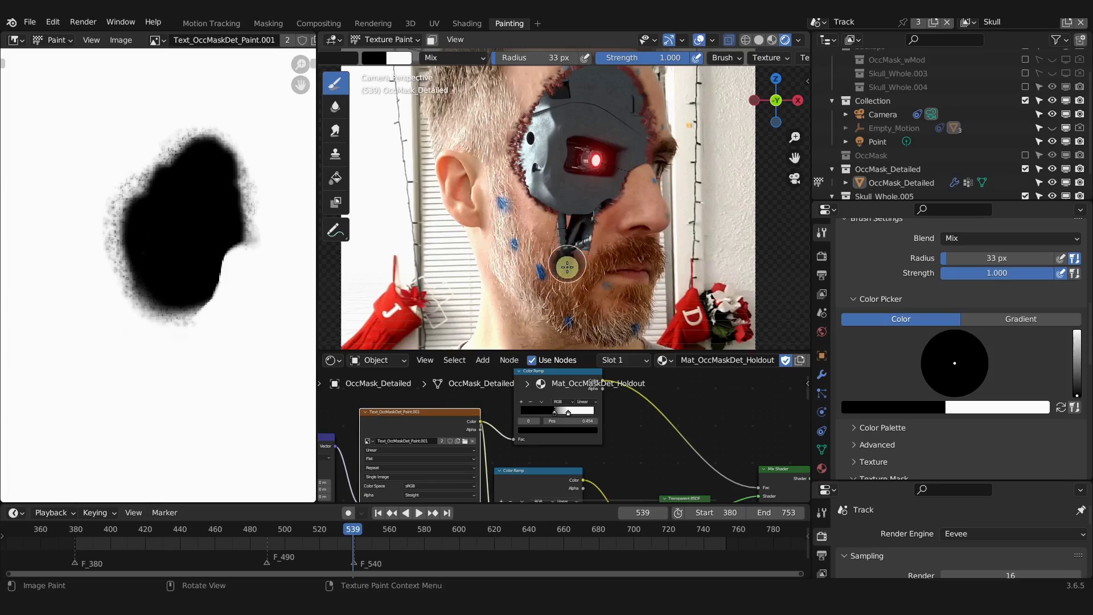
pyautogui.moveTo(165, 313); pyautogui.dragTo(153, 453)
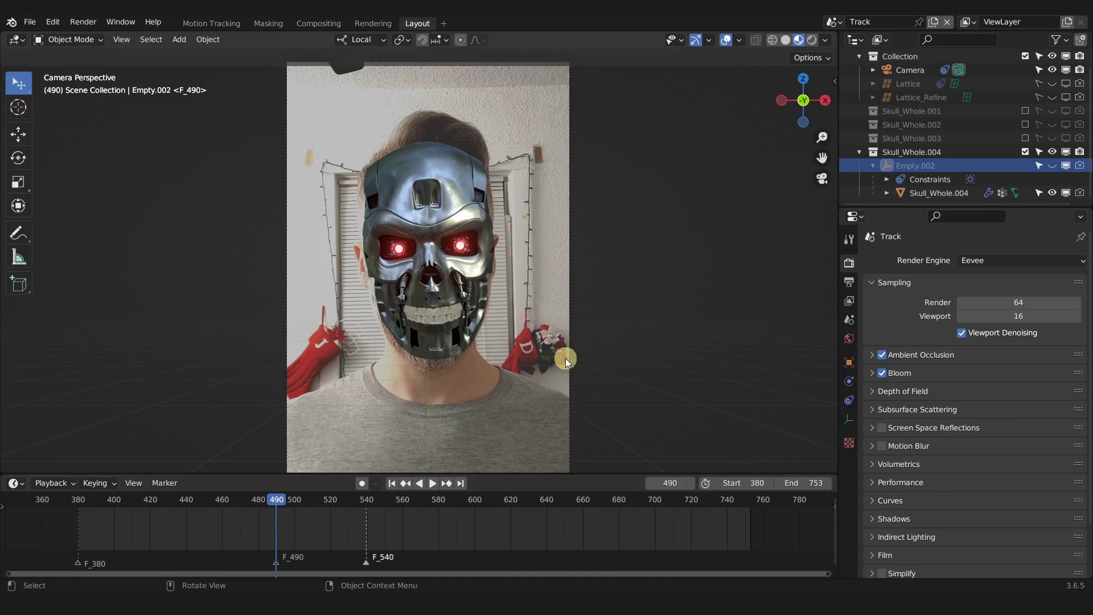
pyautogui.moveTo(276, 500); pyautogui.dragTo(227, 500)
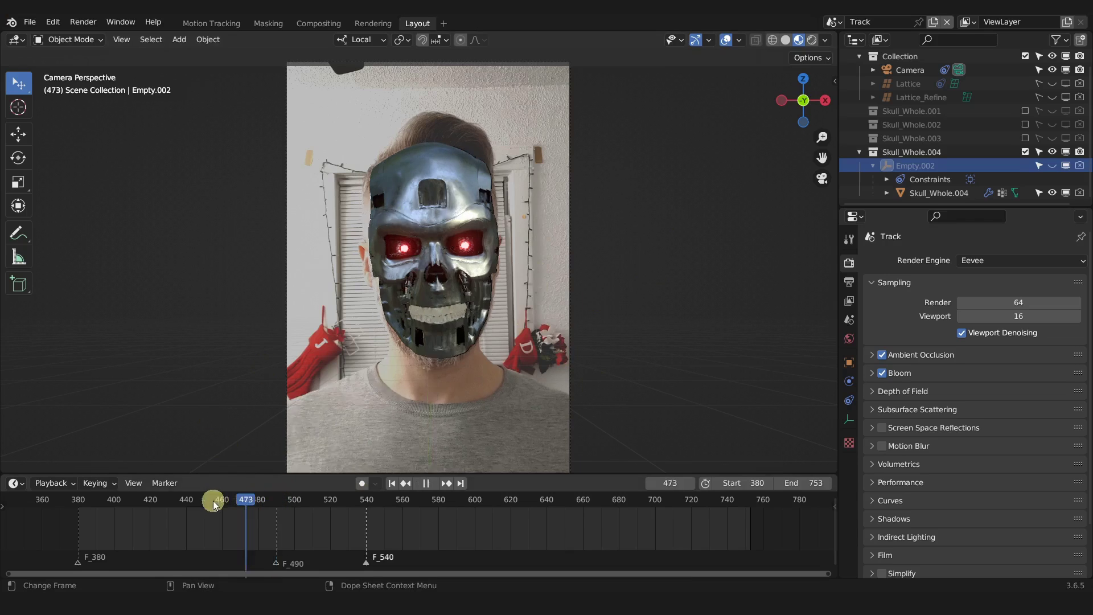
pyautogui.press('space')
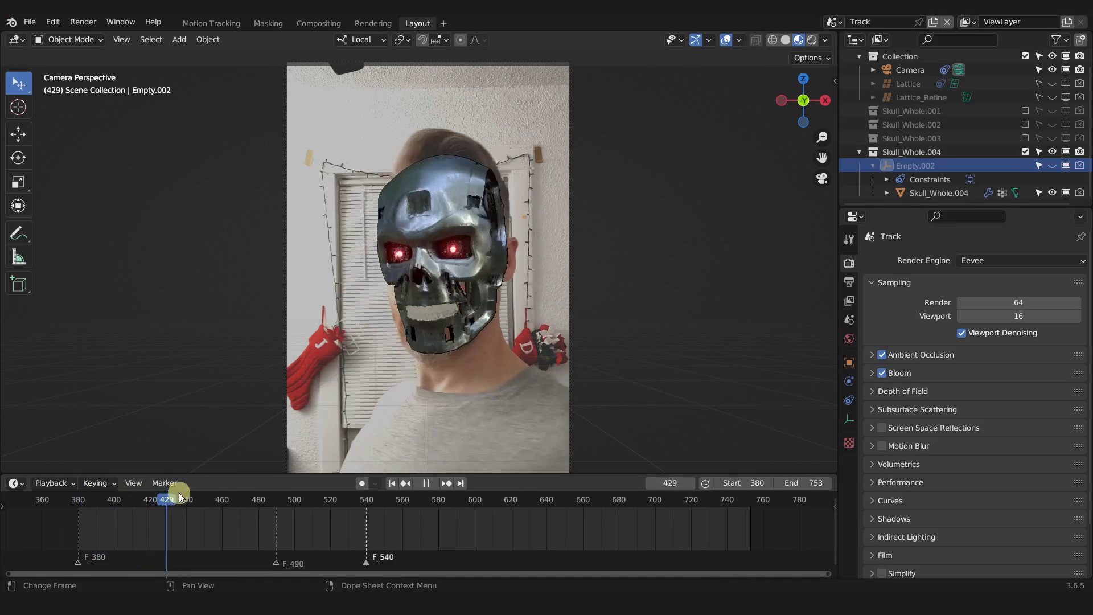
pyautogui.moveTo(251, 490)
pyautogui.mouseDown()
pyautogui.moveTo(371, 488)
pyautogui.moveTo(264, 495)
pyautogui.moveTo(288, 495)
pyautogui.moveTo(277, 500)
pyautogui.mouseUp()
pyautogui.click(448, 385)
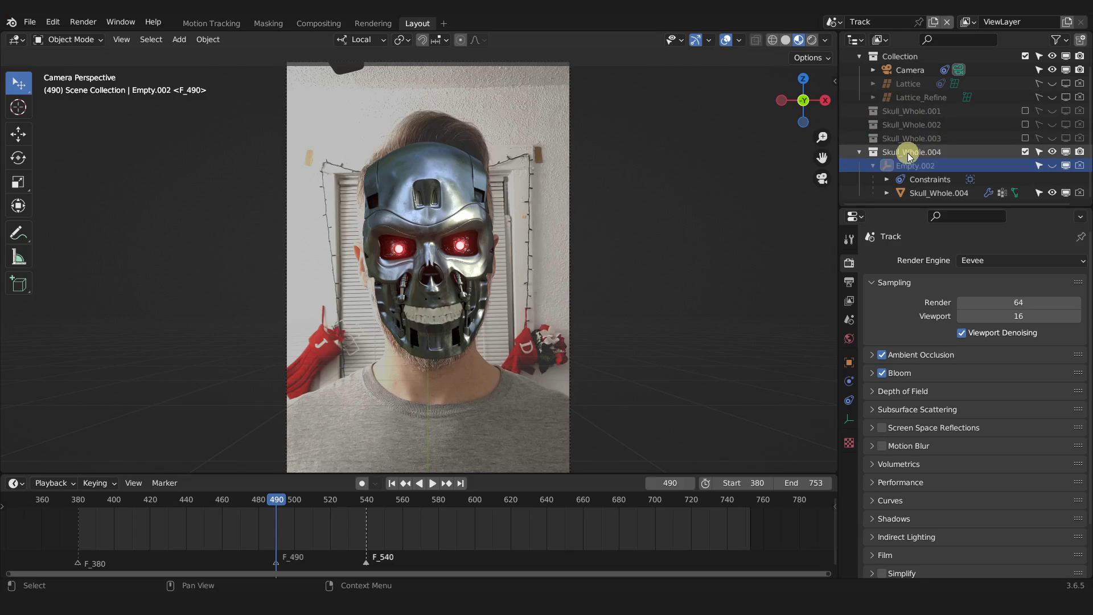
# Delete the Skull_Whole.001 collection and Skull_Whole.002 along with its hierarchy
pyautogui.rightClick(904, 112)
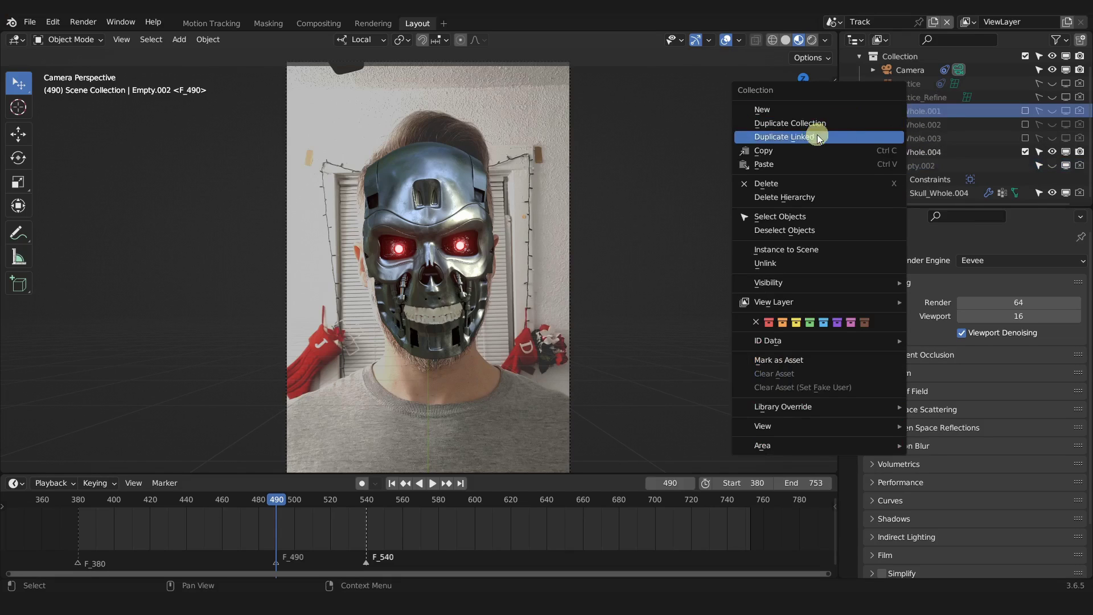
pyautogui.click(785, 186)
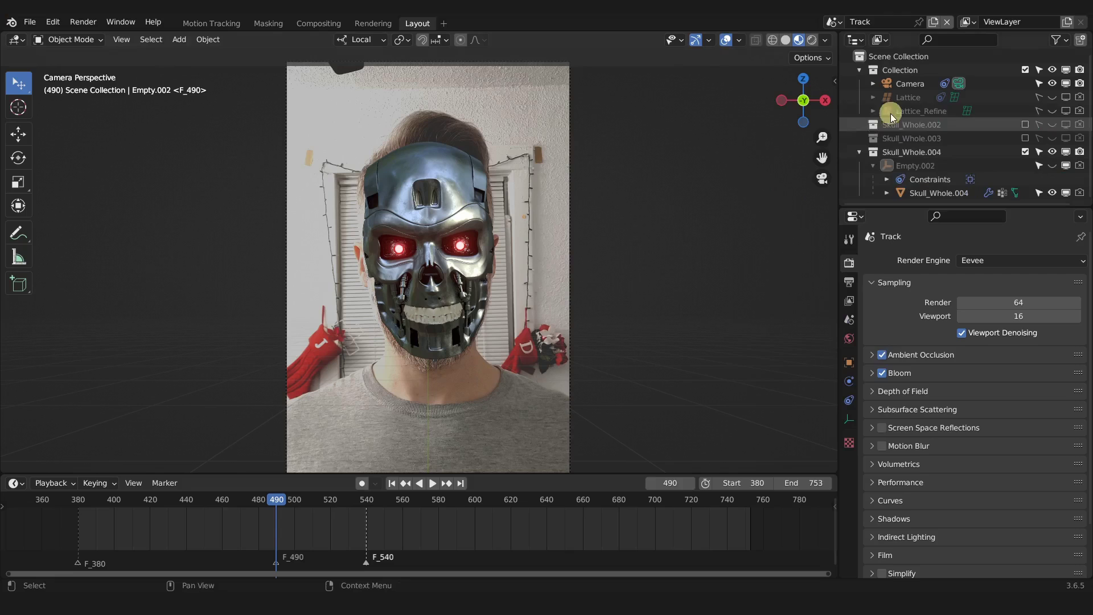
pyautogui.rightClick(910, 125)
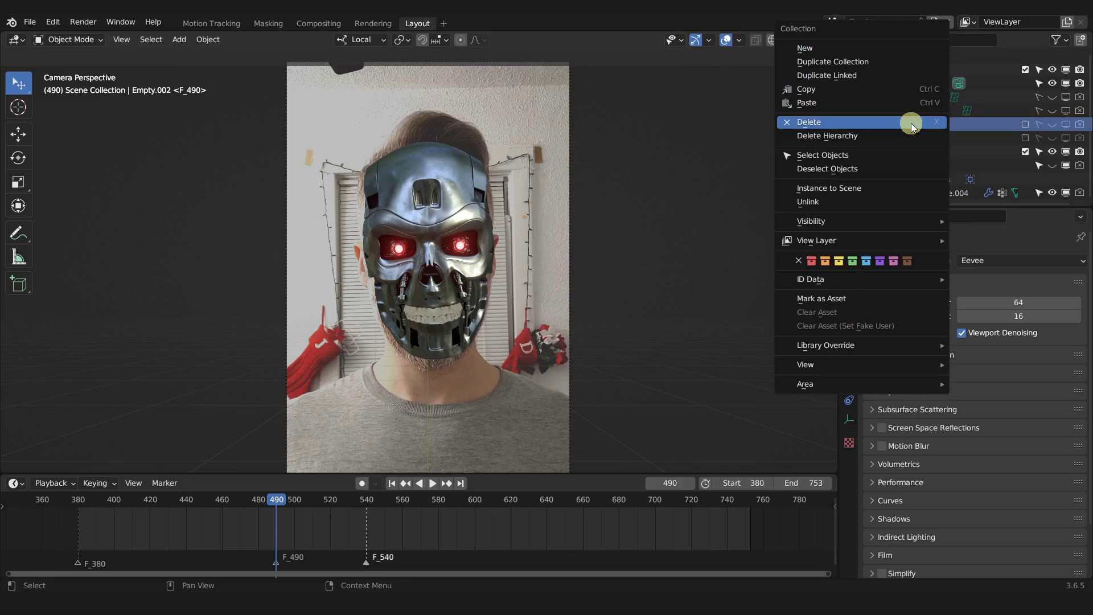
pyautogui.click(848, 137)
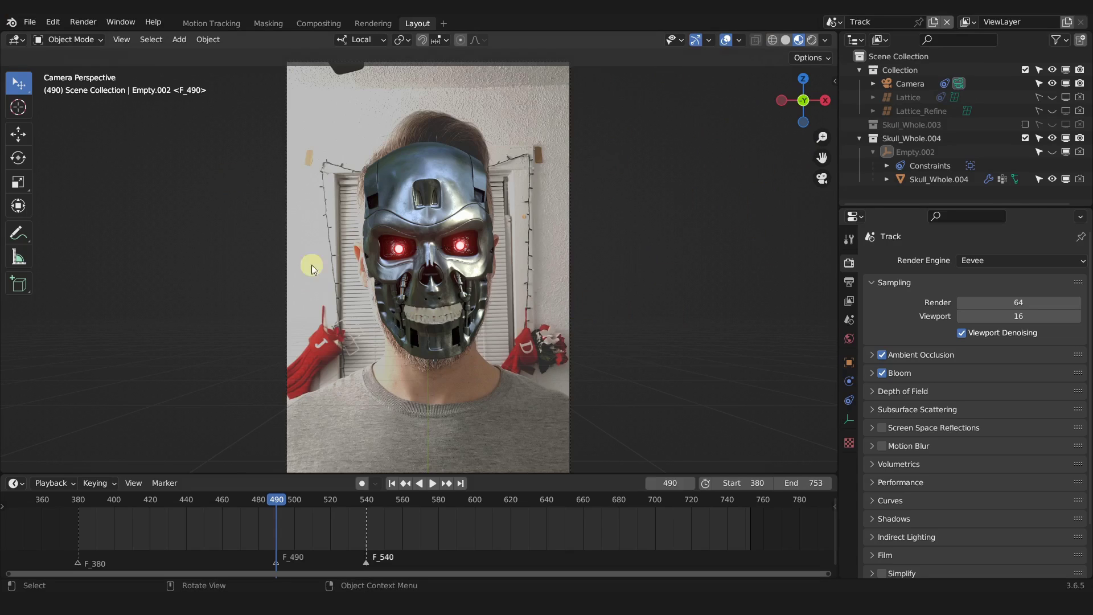
# Delete the Lattice object and save the blend file
pyautogui.rightClick(909, 98)
pyautogui.click(860, 126)
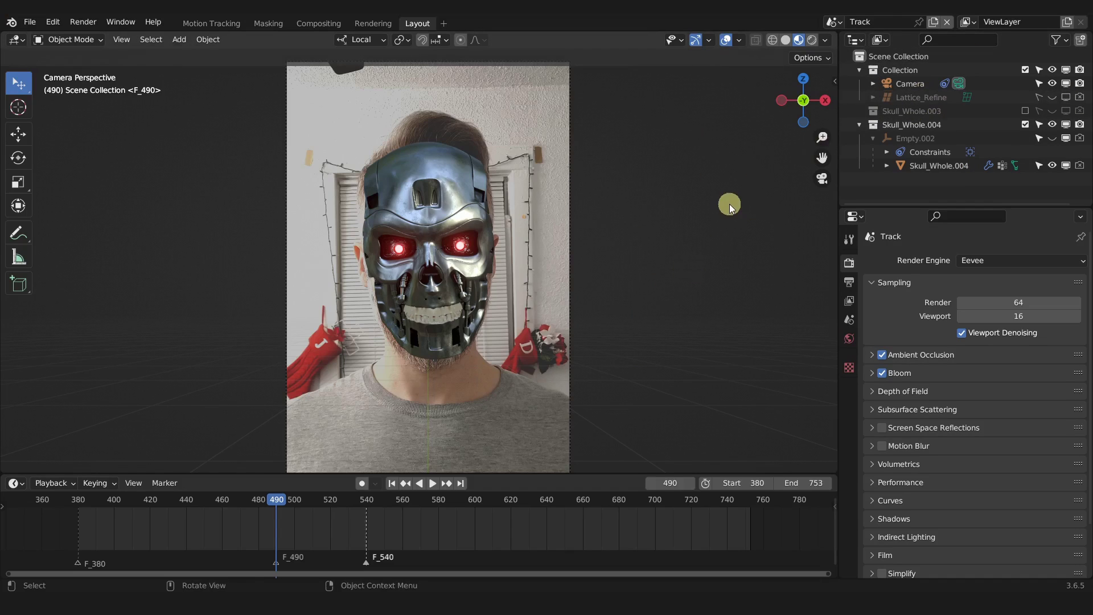
pyautogui.hotkey('ctrl', 's')
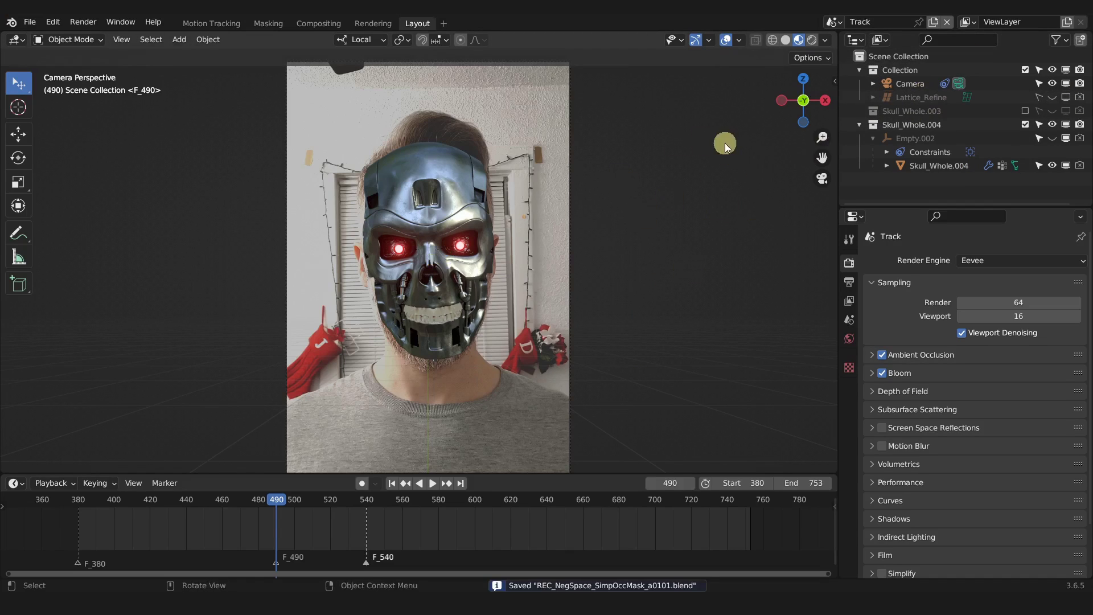
# Select Skull_Whole.004, include the Skull_Whole.003 collection and select its Empty.001
pyautogui.click(924, 125)
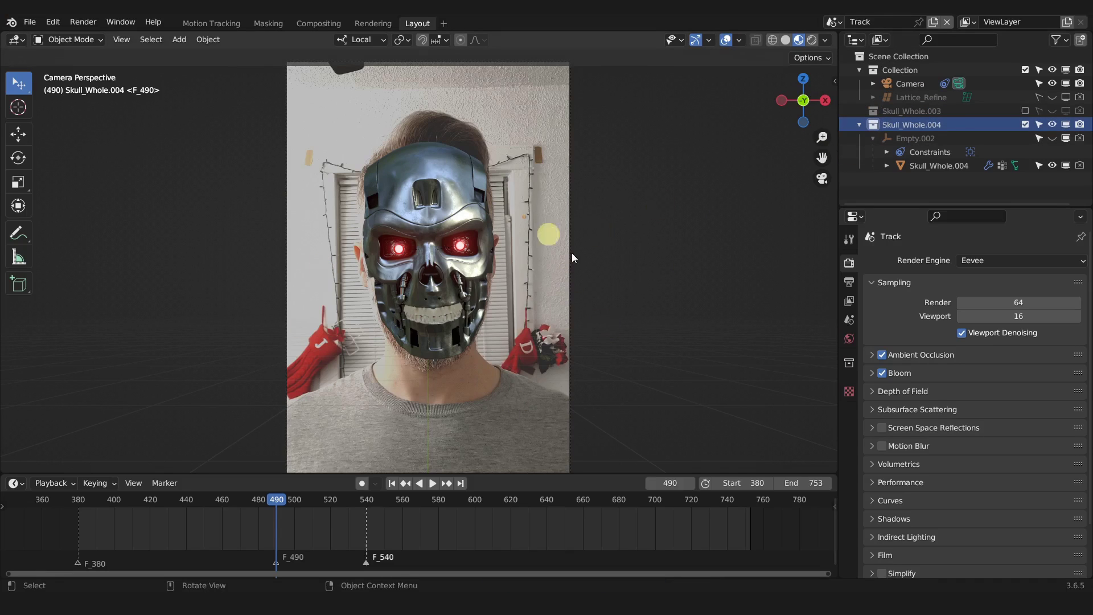
pyautogui.keyDown('ctrl'); pyautogui.click(1026, 110); pyautogui.keyUp('ctrl')
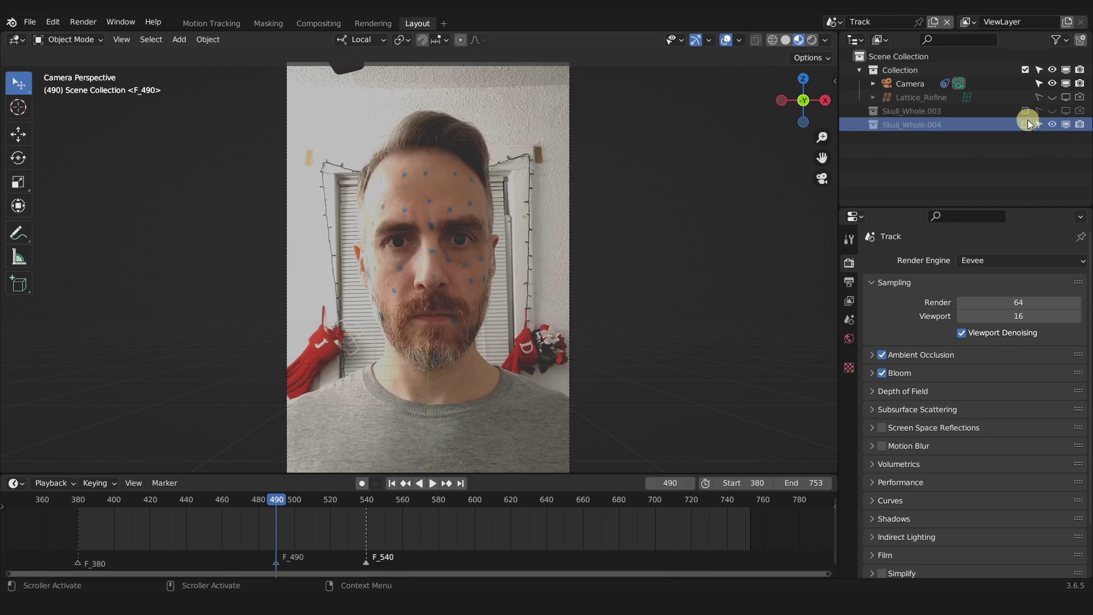
pyautogui.click(915, 126)
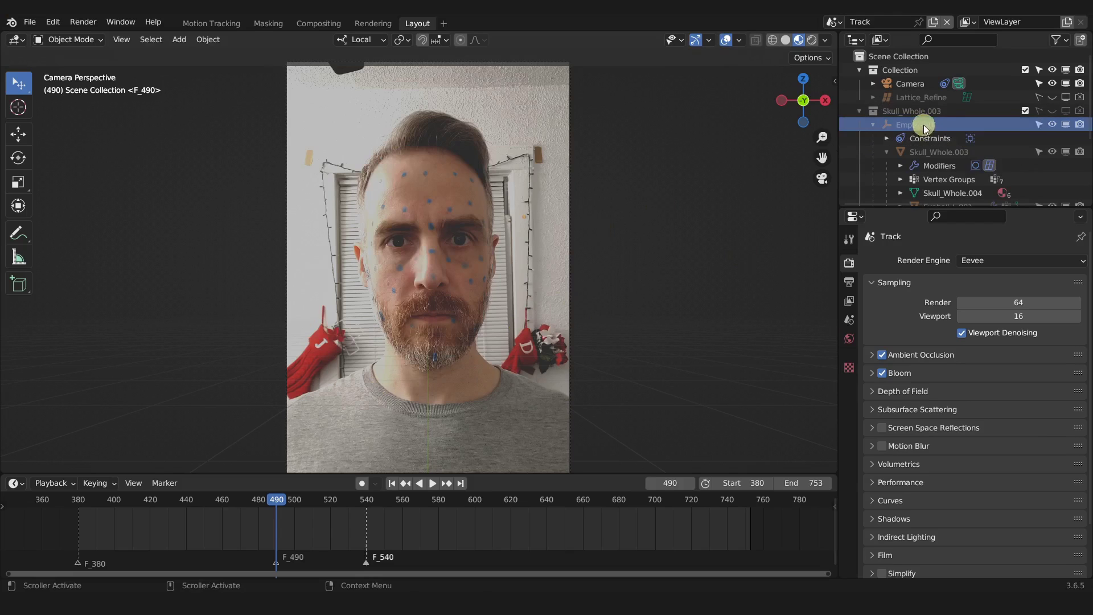
# Make Lattice_Refine visible, renderable and selectable, then select and move its lattice cage
pyautogui.click(1039, 96)
pyautogui.click(1052, 97)
pyautogui.click(1079, 97)
pyautogui.click(1066, 97)
pyautogui.click(895, 102)
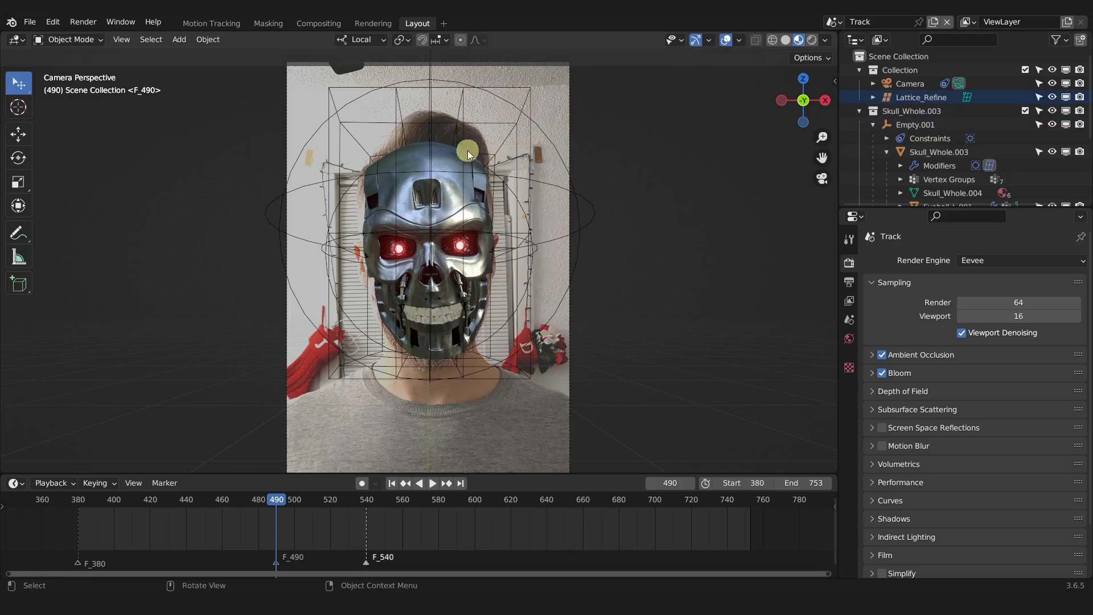
pyautogui.click(531, 98)
pyautogui.press('g')
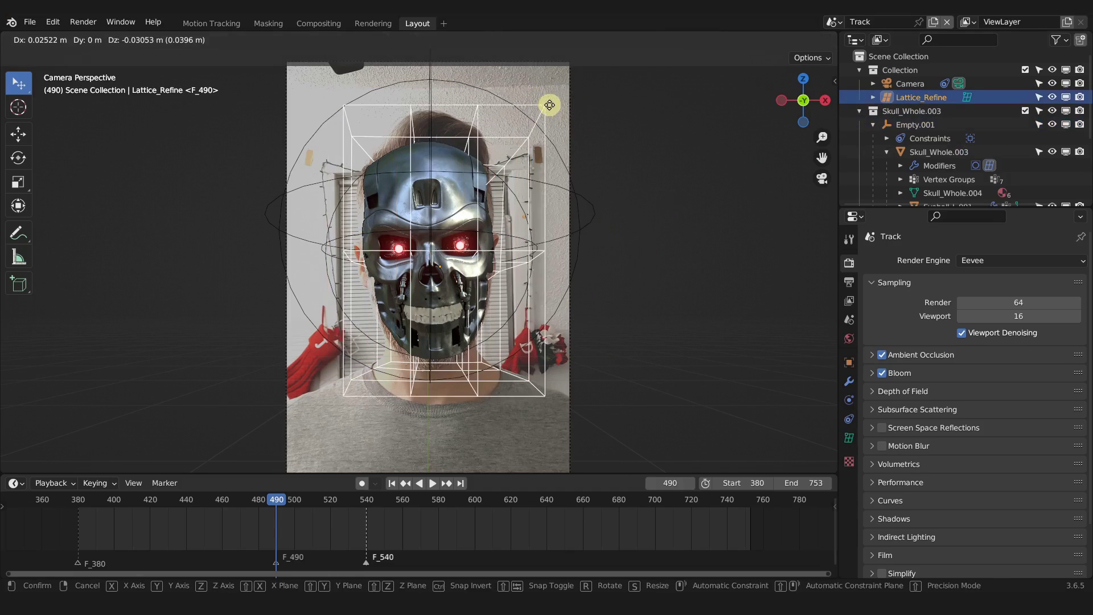
pyautogui.click(543, 104)
# Hide Lattice_Refine, exclude Skull_Whole.003 while keeping the Skull_Whole.004 skull, and select Empty.002
pyautogui.click(1079, 96)
pyautogui.click(1066, 97)
pyautogui.click(1053, 97)
pyautogui.click(1040, 97)
pyautogui.click(1019, 111)
pyautogui.click(1020, 124)
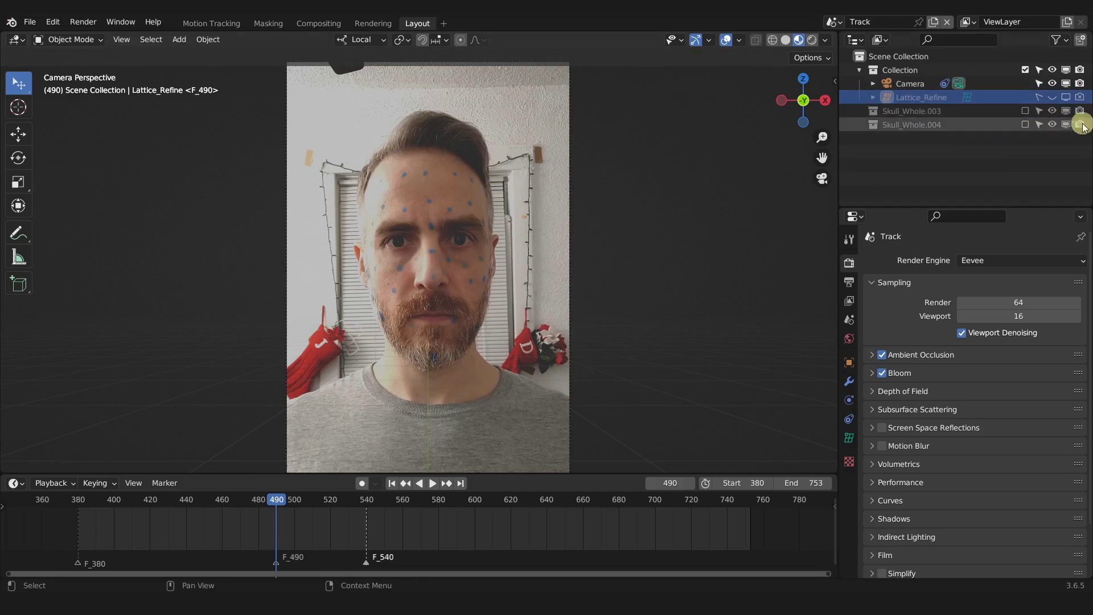
pyautogui.hotkey('ctrl', 'z')
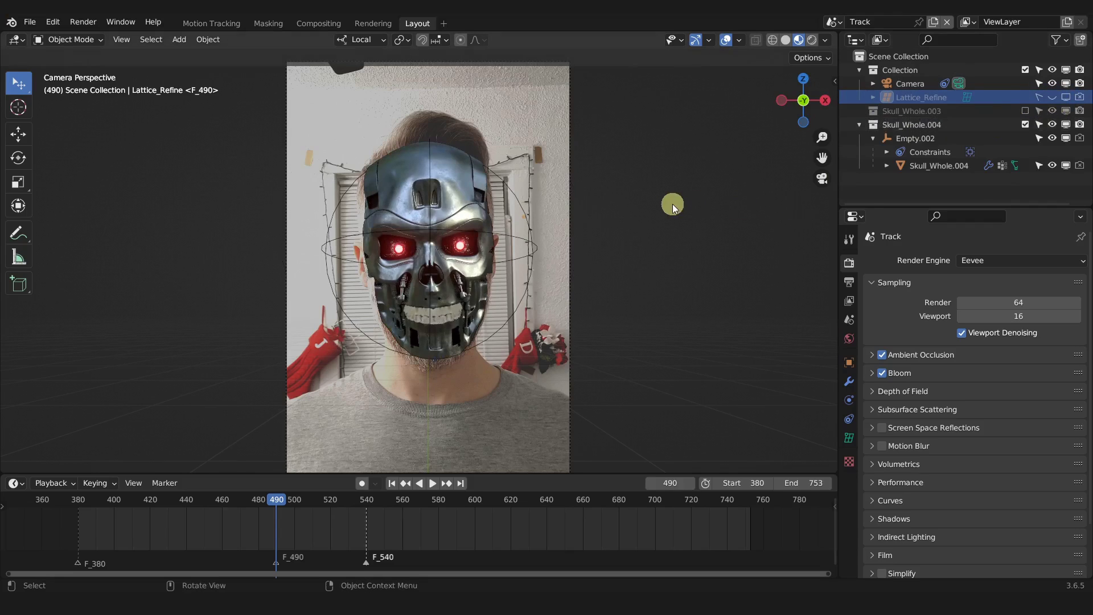
pyautogui.click(538, 244)
# Move Empty.002 into Collection and rename it Empty_Motion
pyautogui.press('m')
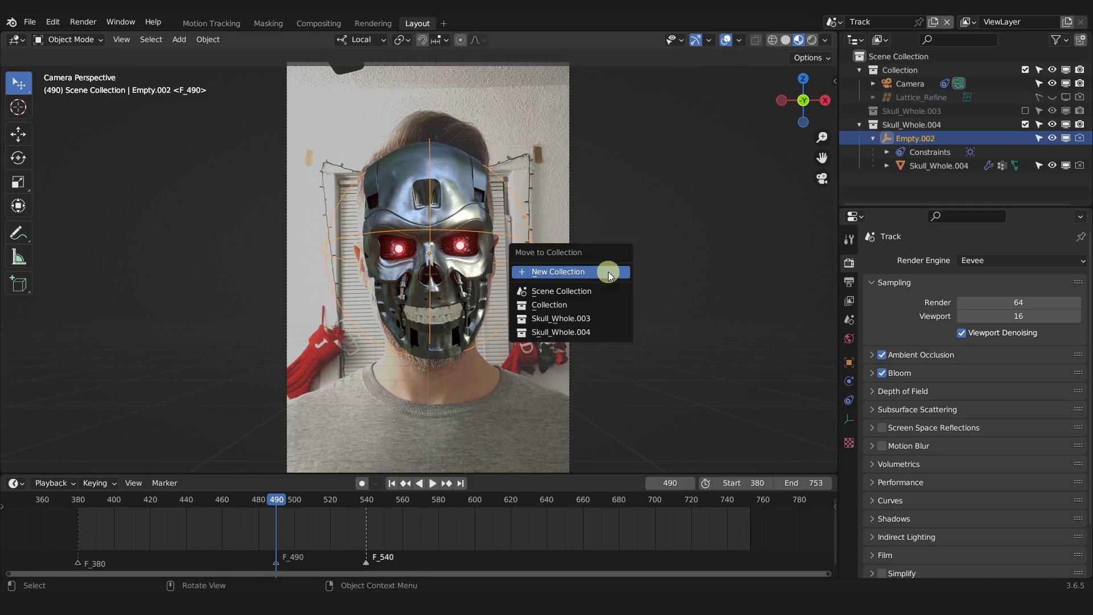
pyautogui.click(562, 305)
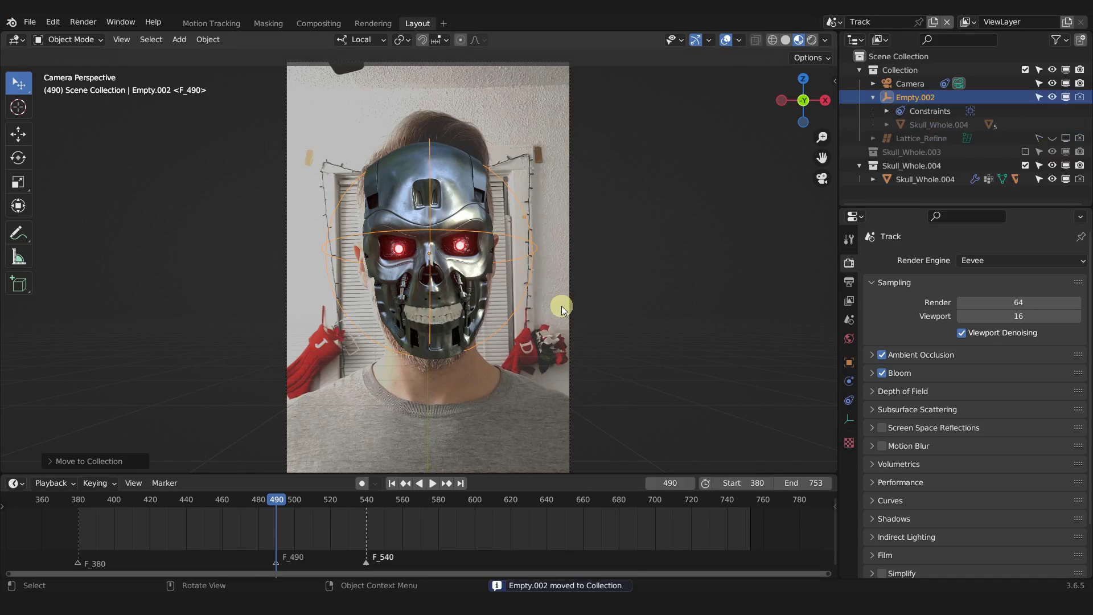
pyautogui.doubleClick(928, 97)
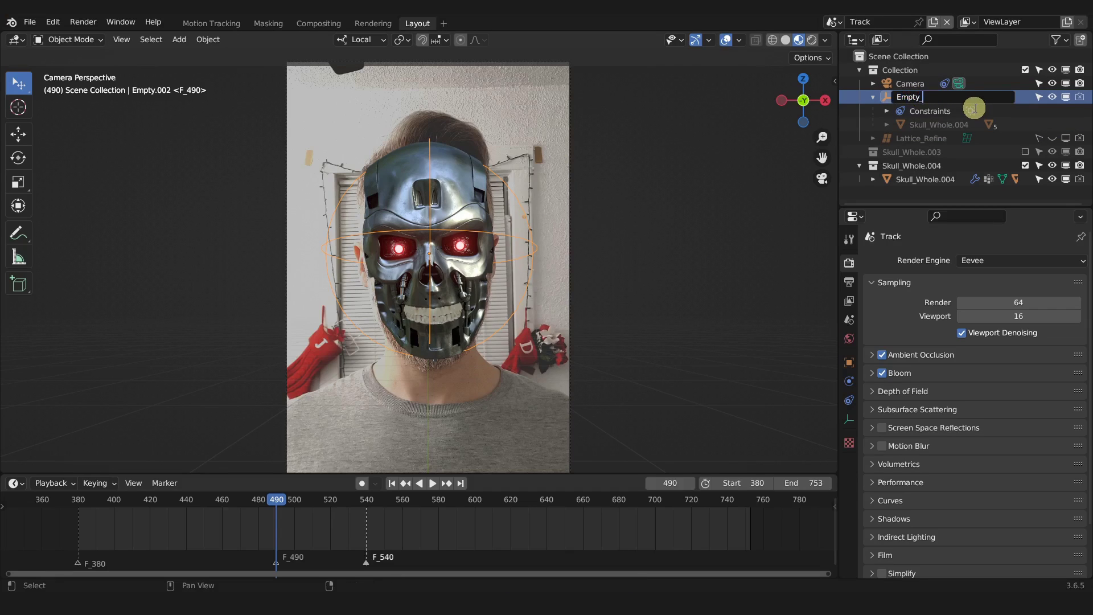
pyautogui.press('Return')
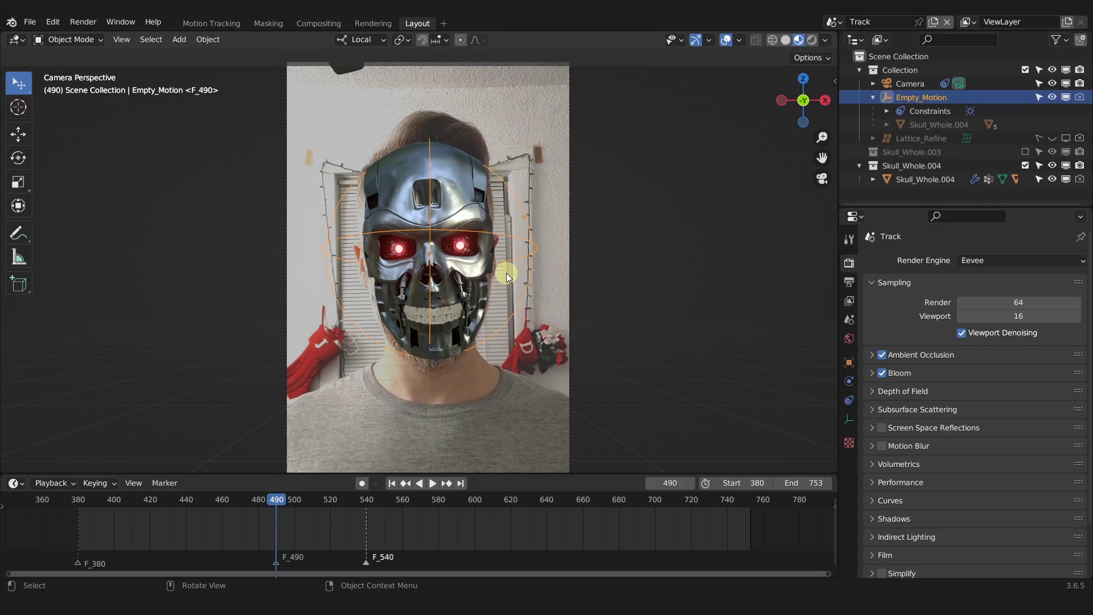
# Show the empty's Object Solver constraint and exclude the Skull_Whole.004 collection
pyautogui.click(849, 401)
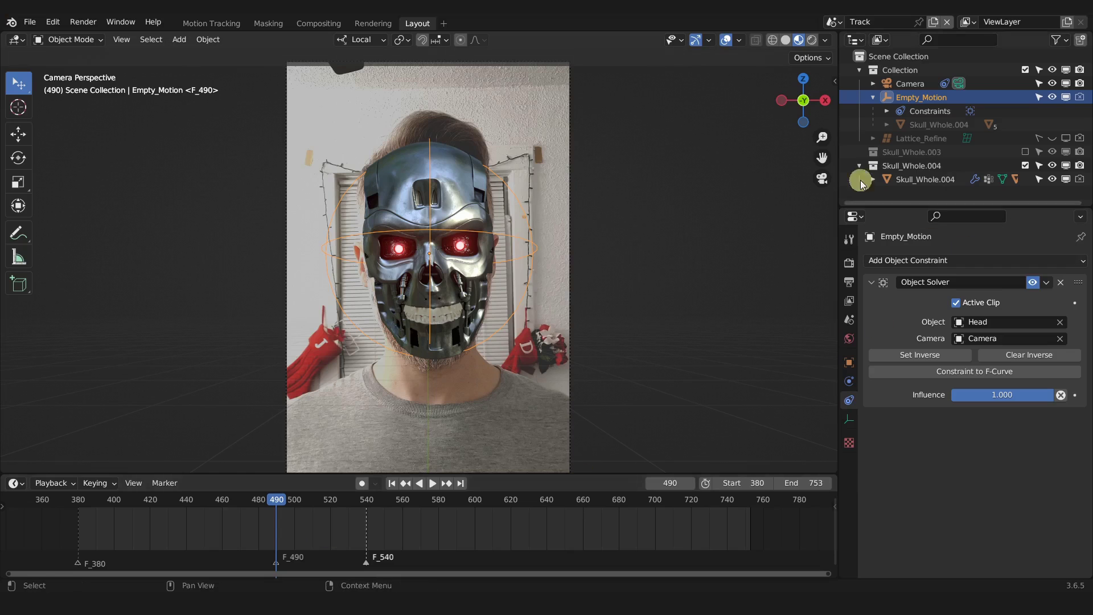
pyautogui.click(1026, 166)
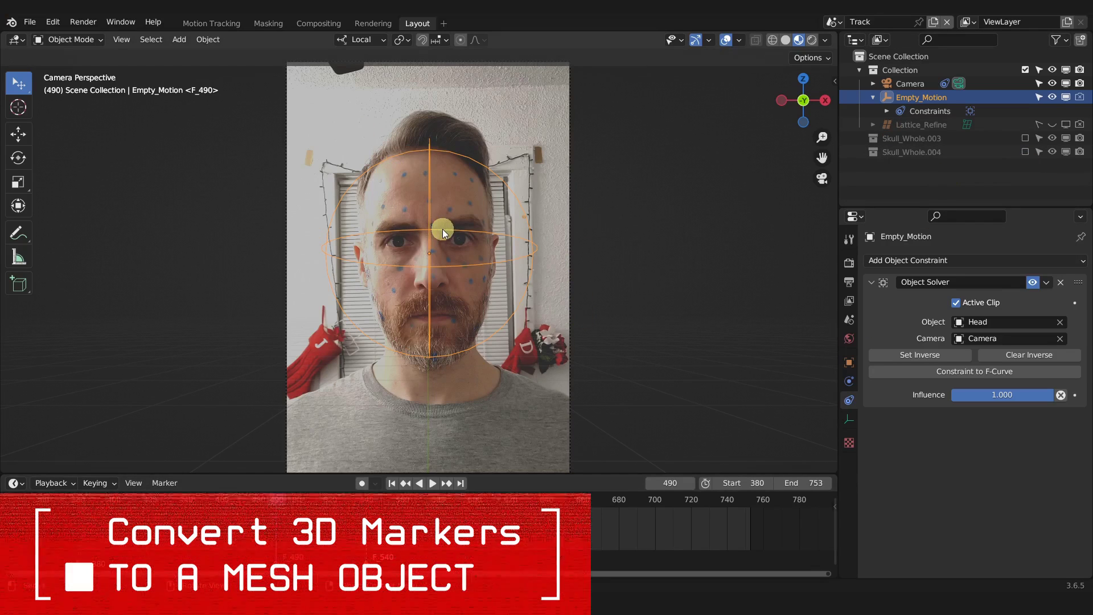
# In the Motion Tracking workspace, remove Head_Orig from the tracking objects list
pyautogui.click(213, 24)
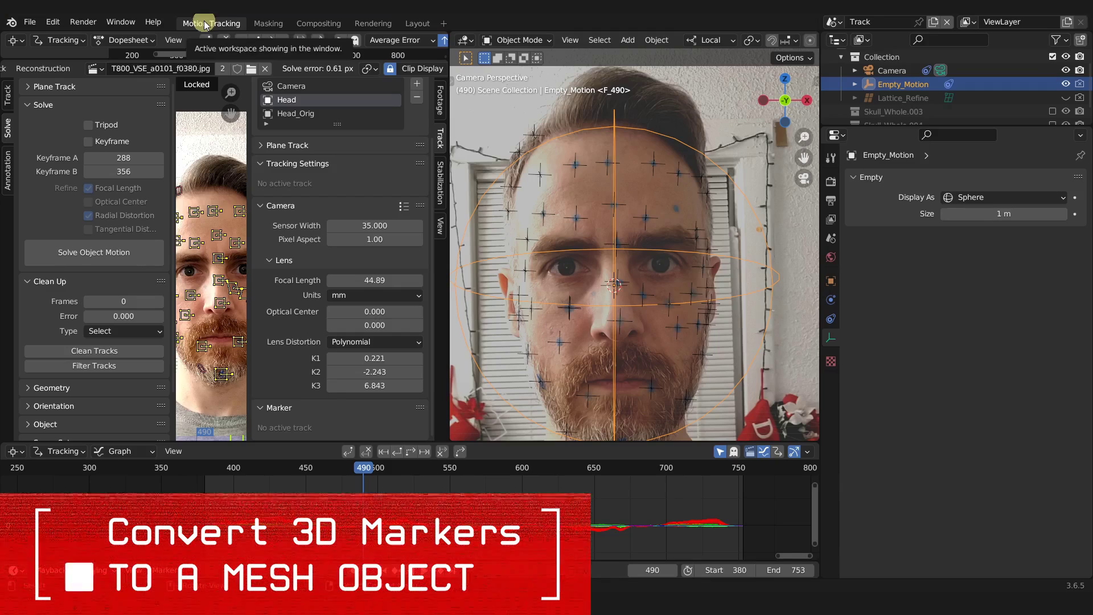
pyautogui.scroll(2, 274, 154)
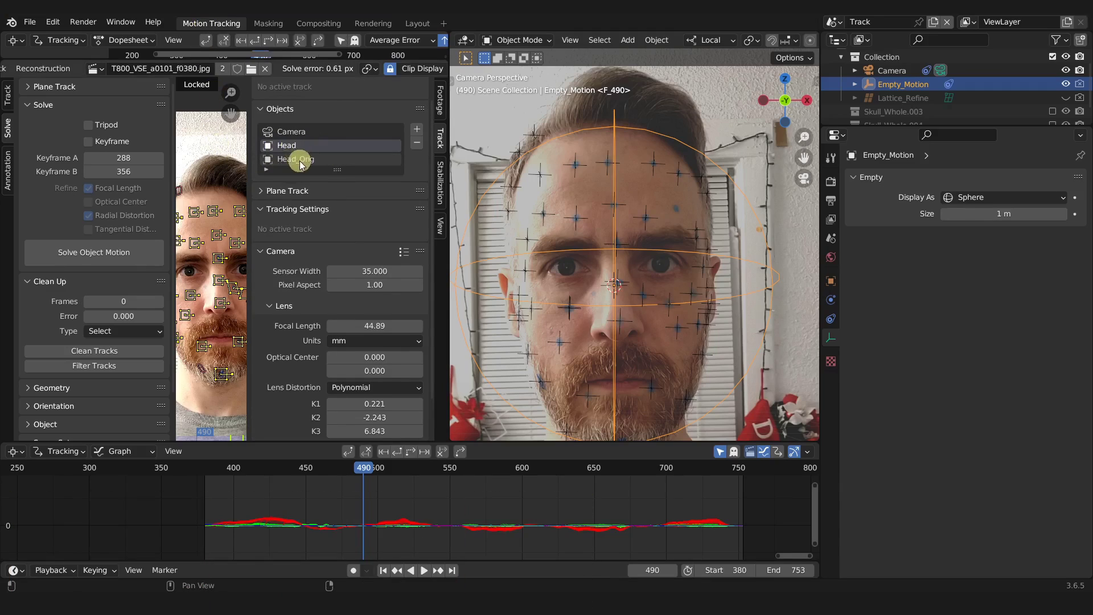
pyautogui.click(295, 160)
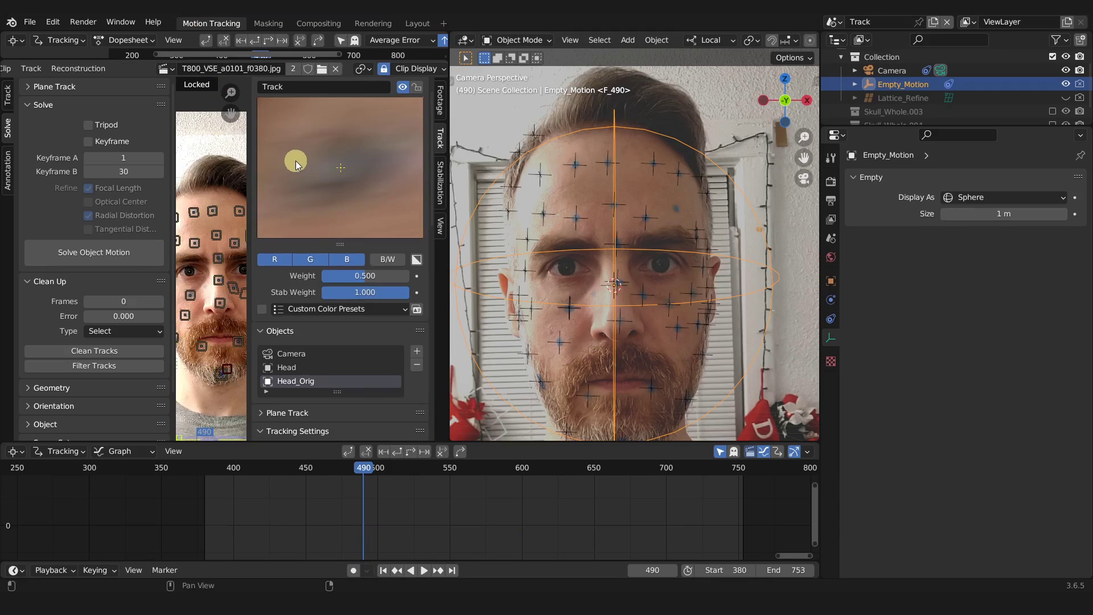
pyautogui.scroll(-2, 326, 410)
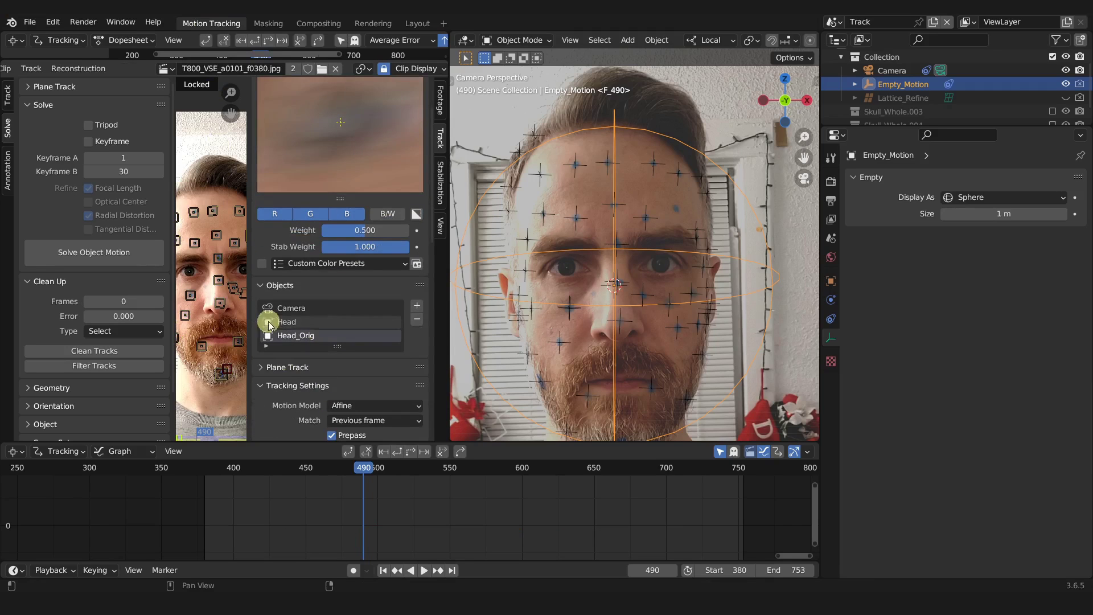
pyautogui.click(416, 319)
pyautogui.moveTo(449, 221); pyautogui.dragTo(586, 221)
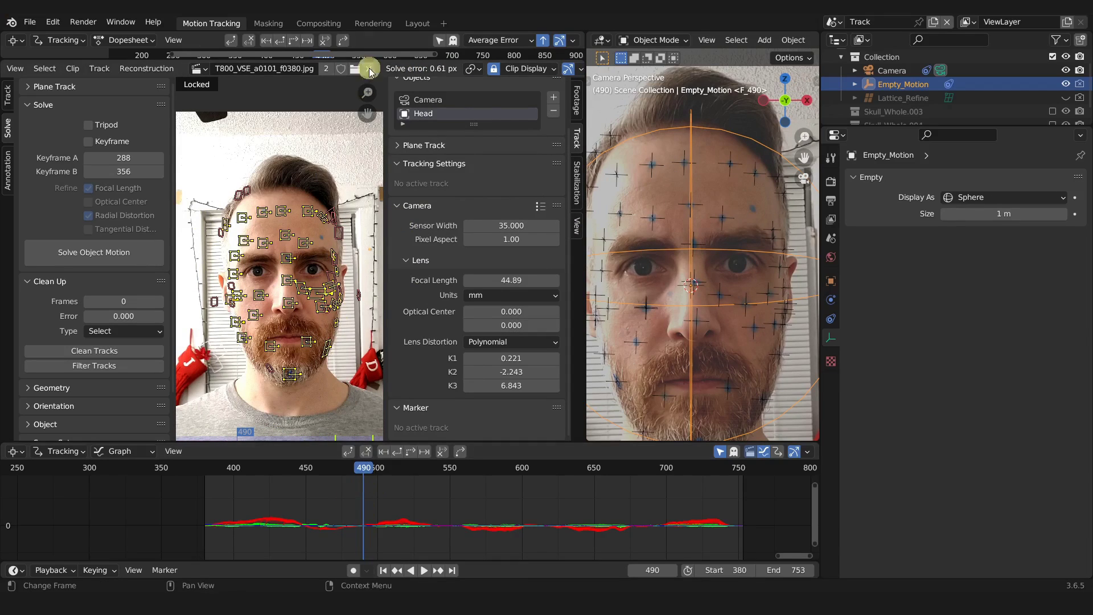
# Generate a Tracks mesh with Reconstruction > 3D Markers to Mesh
pyautogui.click(417, 23)
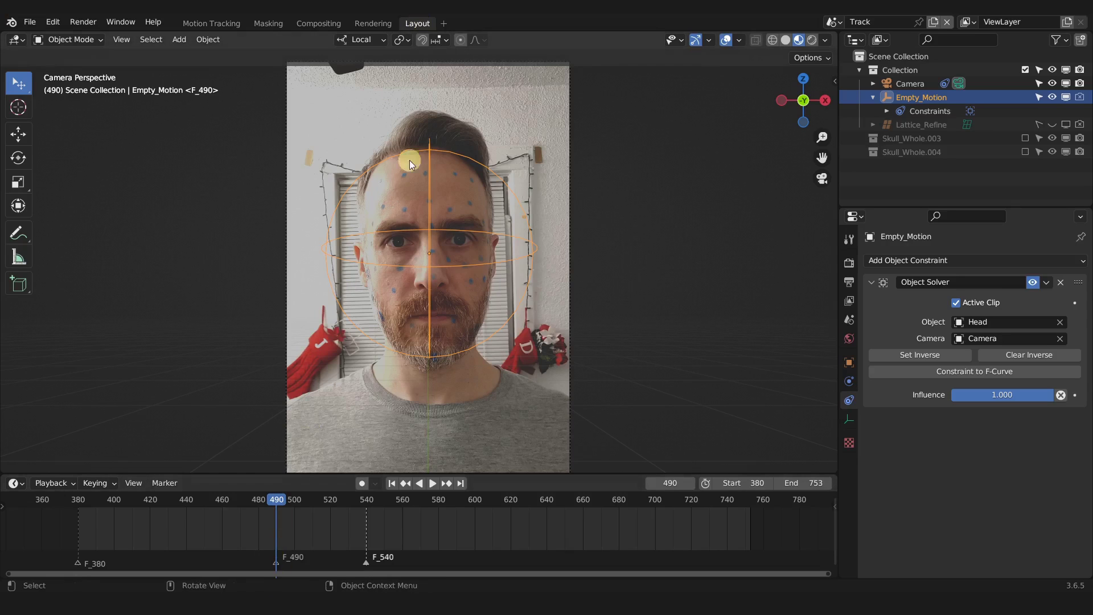
pyautogui.click(211, 24)
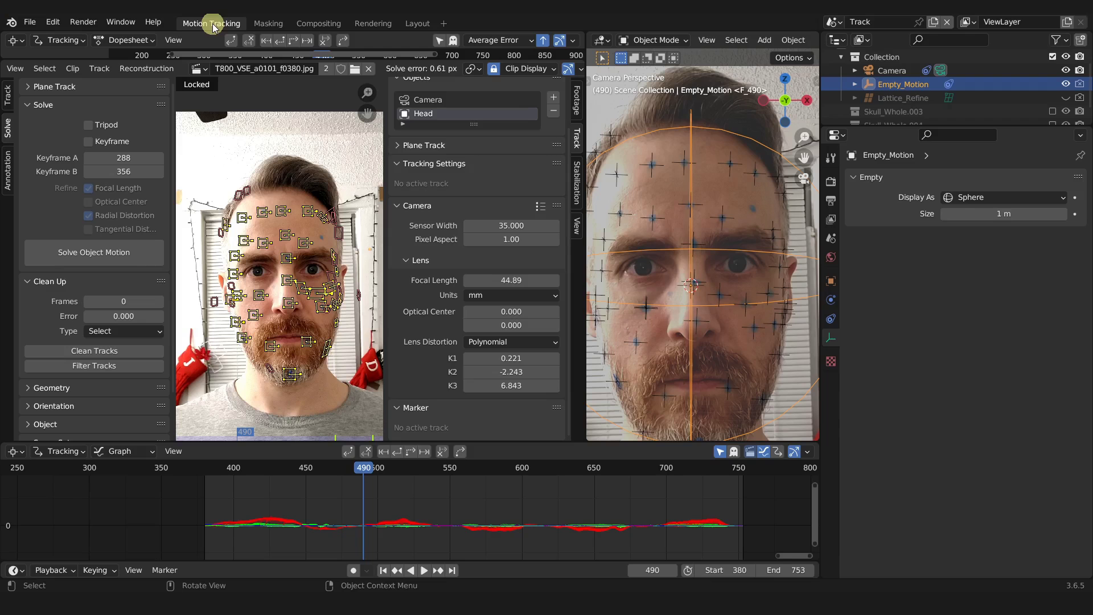
pyautogui.click(134, 69)
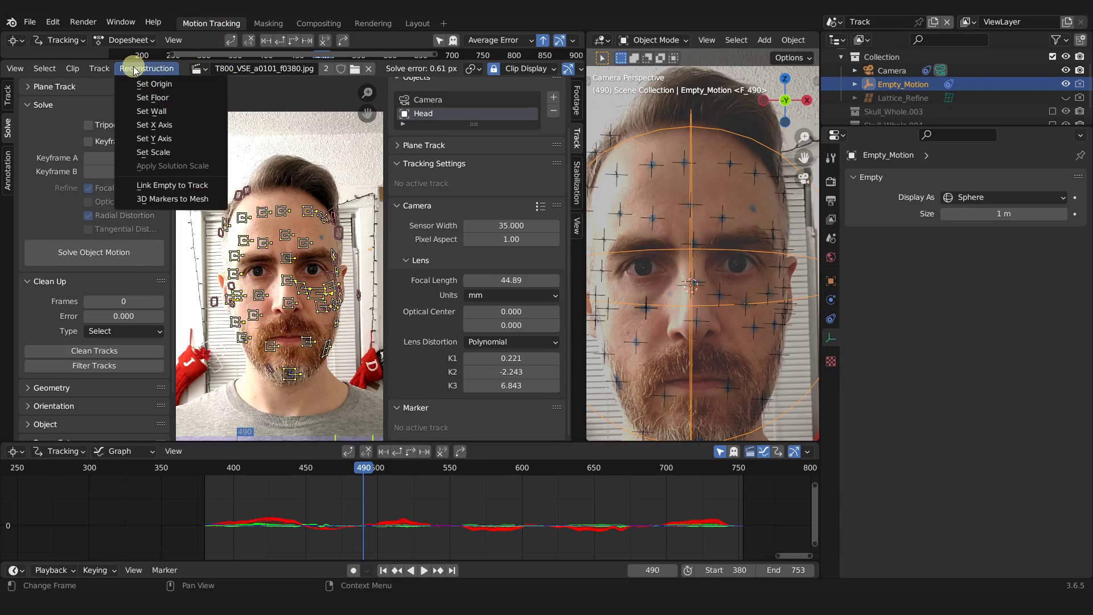
pyautogui.click(170, 196)
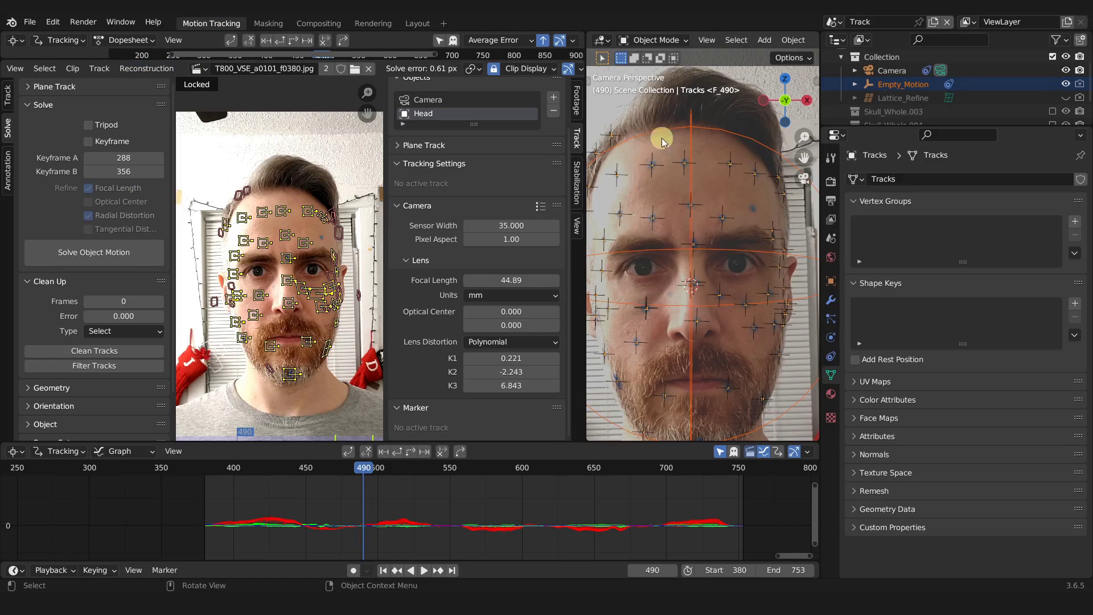
pyautogui.click(418, 23)
# Leave camera view and hide Empty_Motion so only the Tracks points and camera show
pyautogui.click(739, 40)
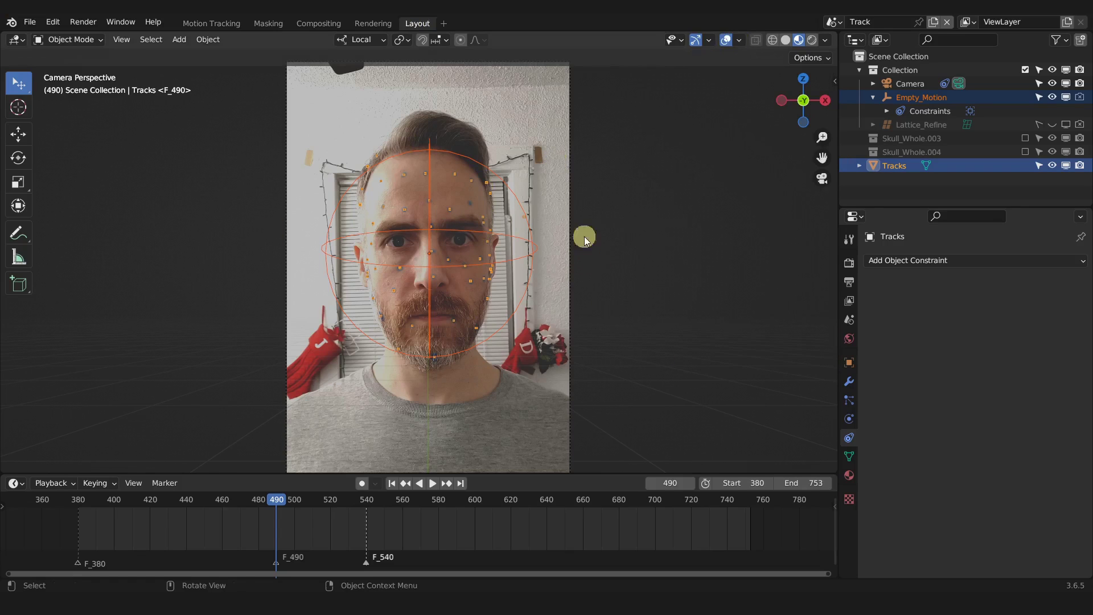
pyautogui.moveTo(556, 156); pyautogui.dragTo(449, 245, button='middle')
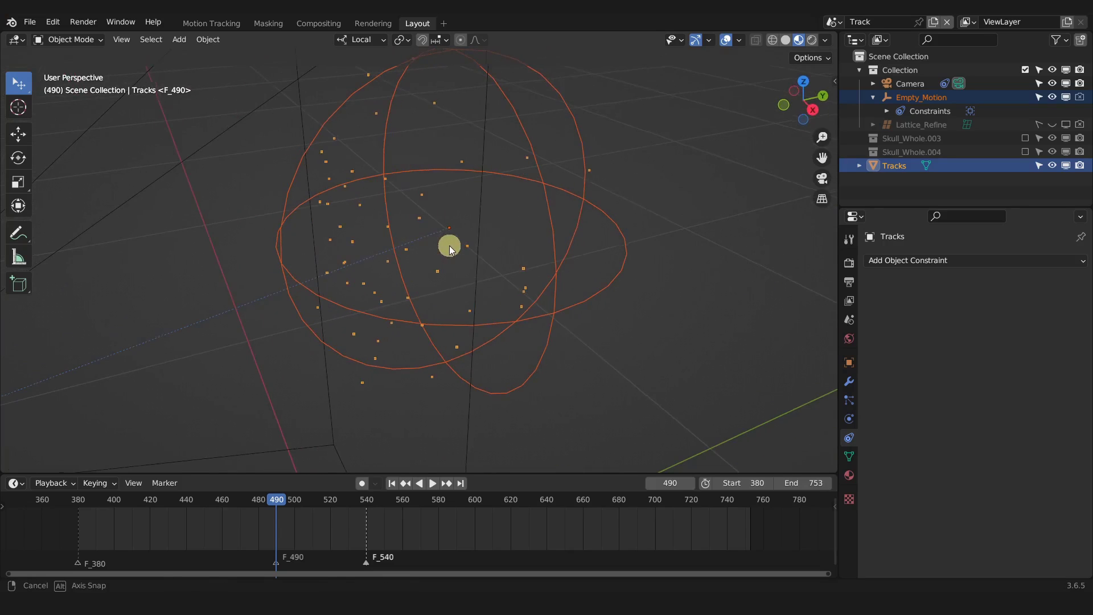
pyautogui.click(1053, 97)
pyautogui.scroll(-8, 435, 296)
pyautogui.moveTo(426, 291); pyautogui.dragTo(654, 317, button='middle')
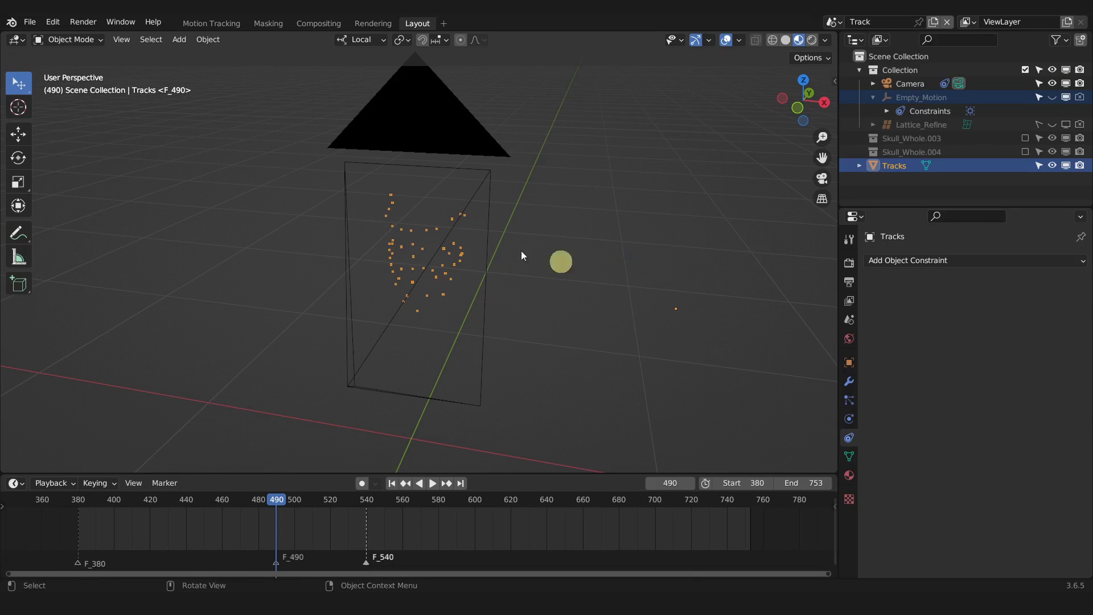
pyautogui.moveTo(542, 278); pyautogui.dragTo(408, 272, button='middle')
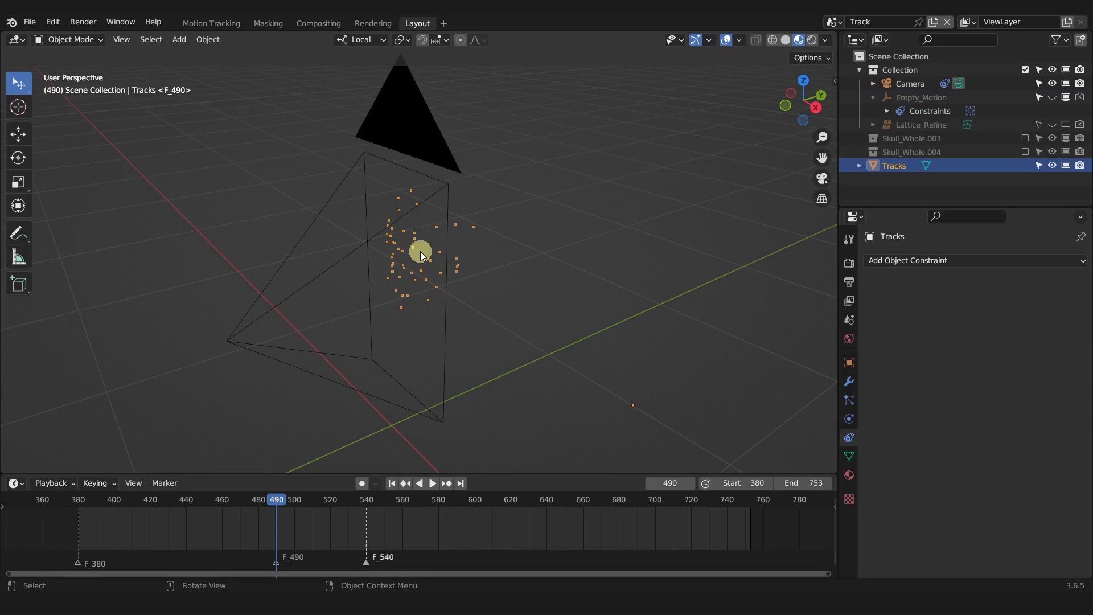
# Move the Tracks object's origin to the centre of its points with Origin to Geometry
pyautogui.rightClick(422, 248)
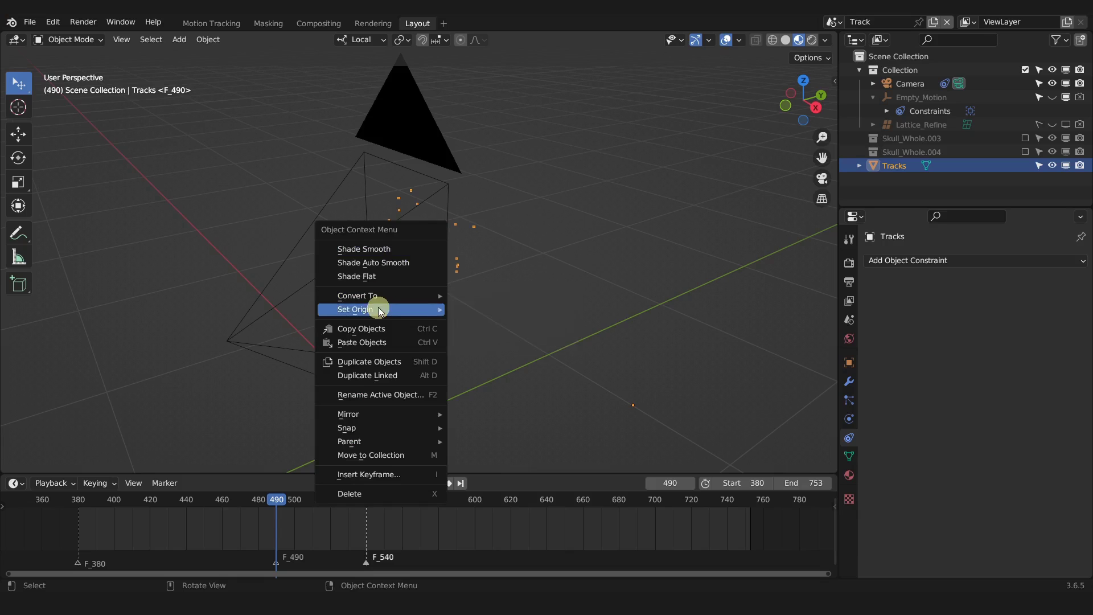
pyautogui.moveTo(378, 308)
pyautogui.click(482, 322)
pyautogui.moveTo(482, 322); pyautogui.dragTo(513, 194, button='middle')
pyautogui.press('KP_Decimal')
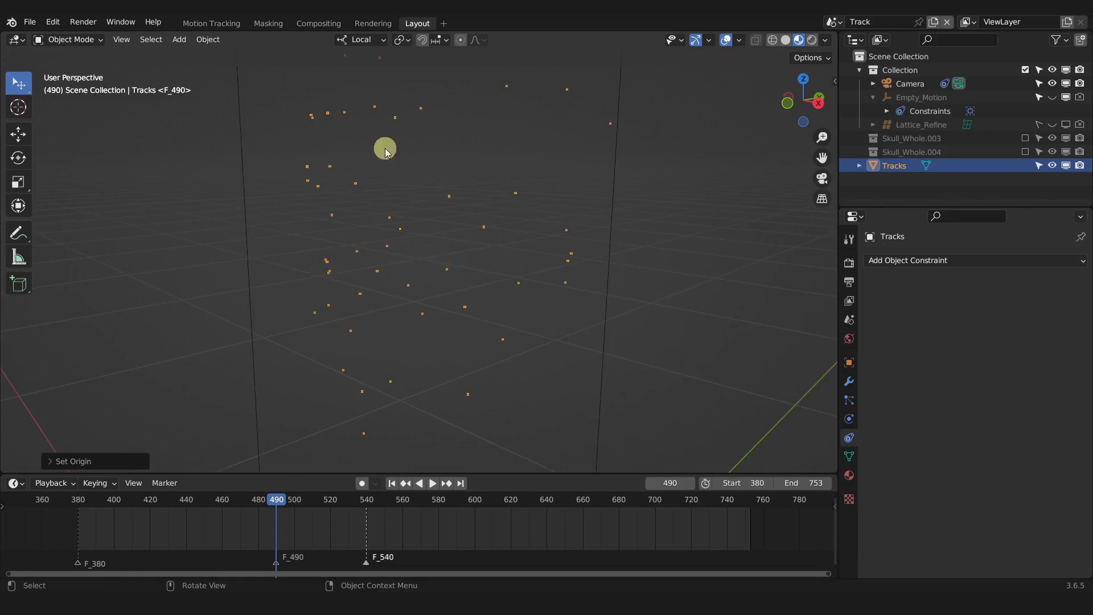
pyautogui.moveTo(361, 252); pyautogui.dragTo(709, 219, button='middle')
# Rename the Tracks object to Tracks_Mesh and enter Edit Mode on it
pyautogui.click(894, 169)
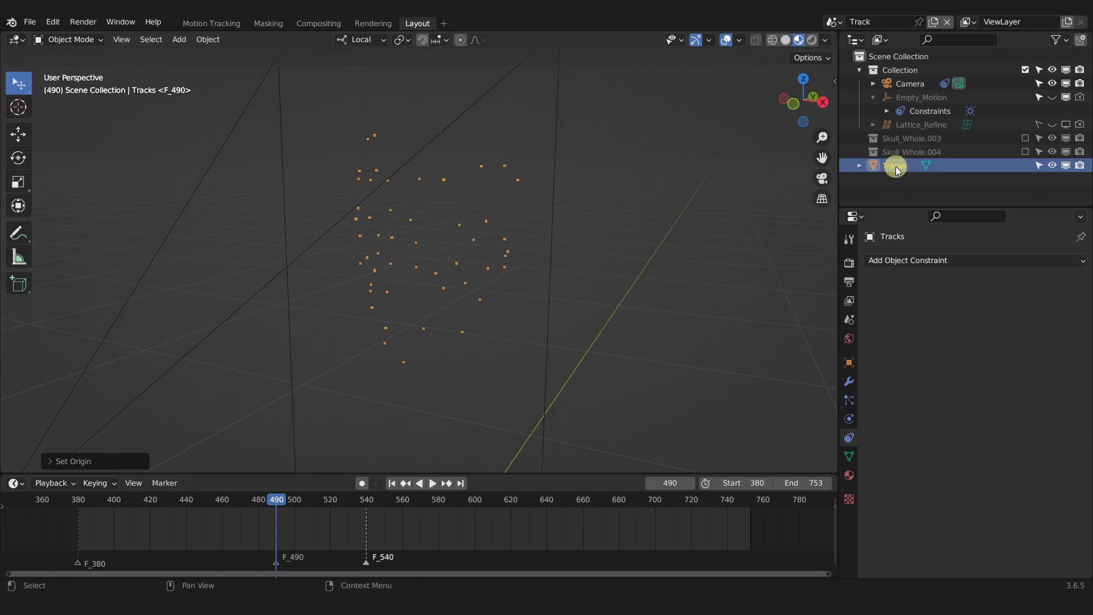
pyautogui.doubleClick(897, 166)
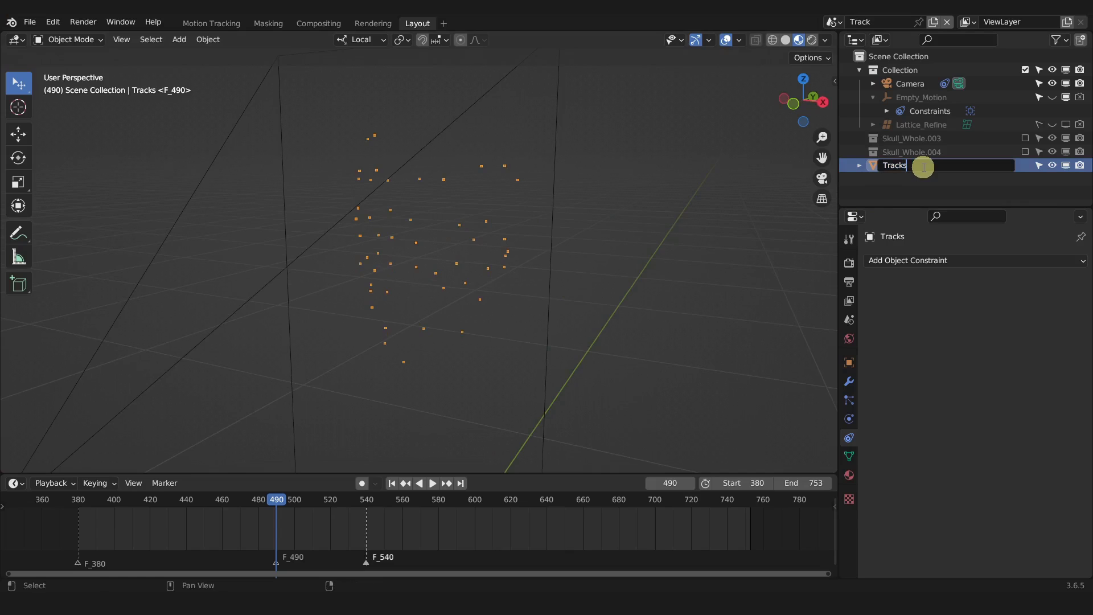
pyautogui.write('_Mesh')
pyautogui.press('Return')
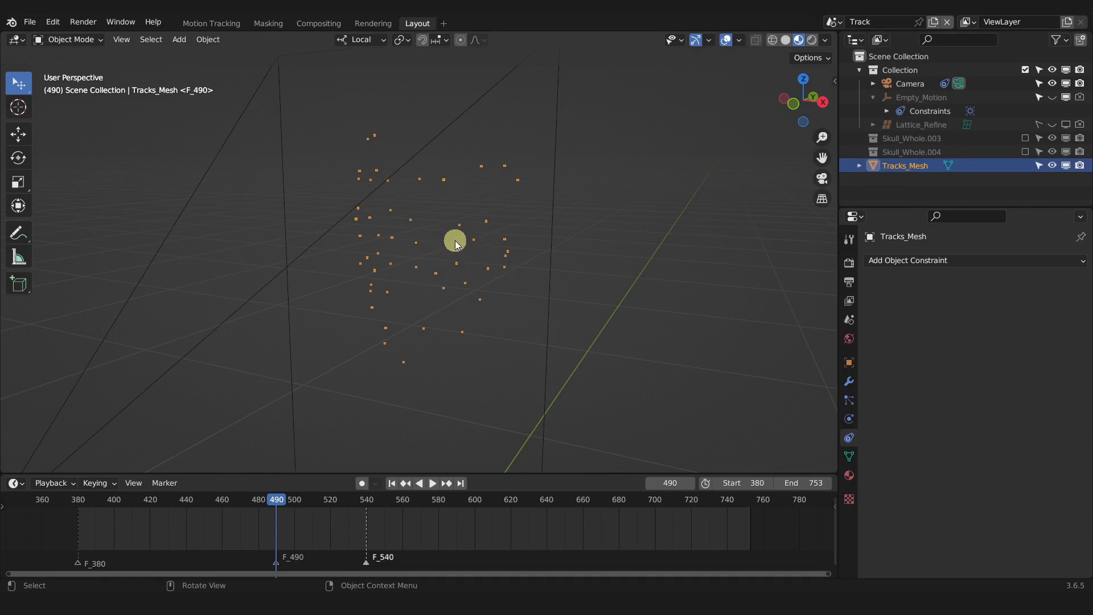
pyautogui.press('Tab')
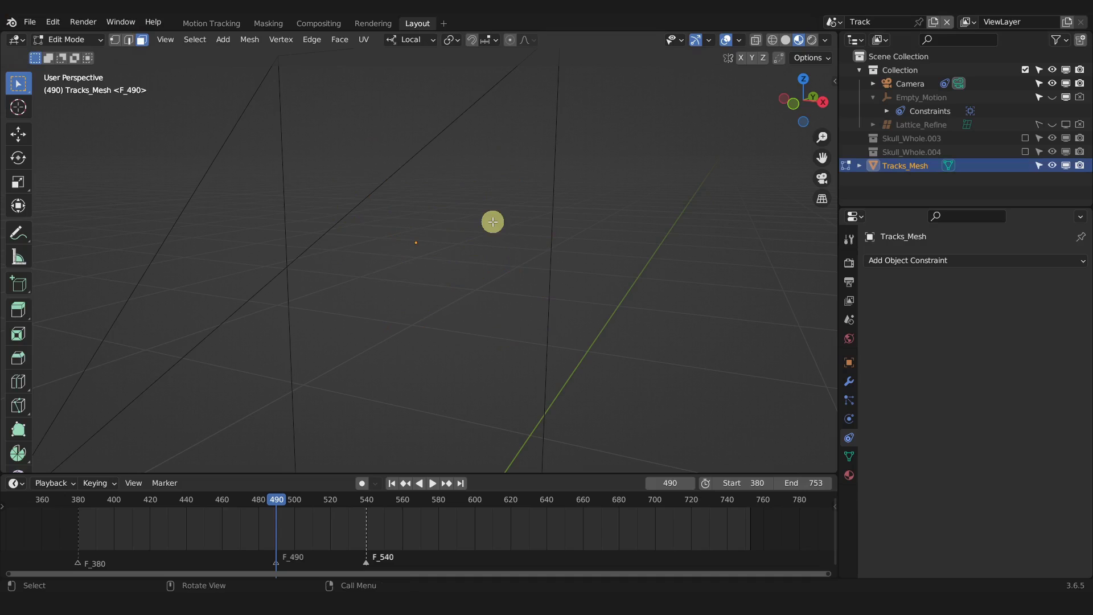
# In vertex select mode, delete the stray vertex from Tracks_Mesh
pyautogui.click(142, 43)
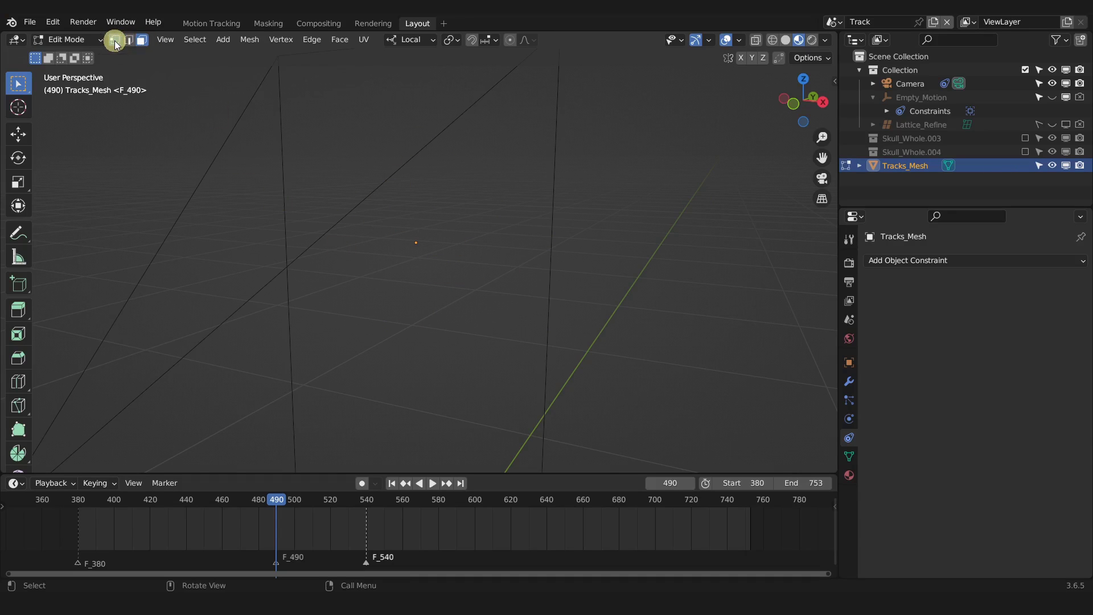
pyautogui.moveTo(492, 252); pyautogui.dragTo(515, 240, button='middle')
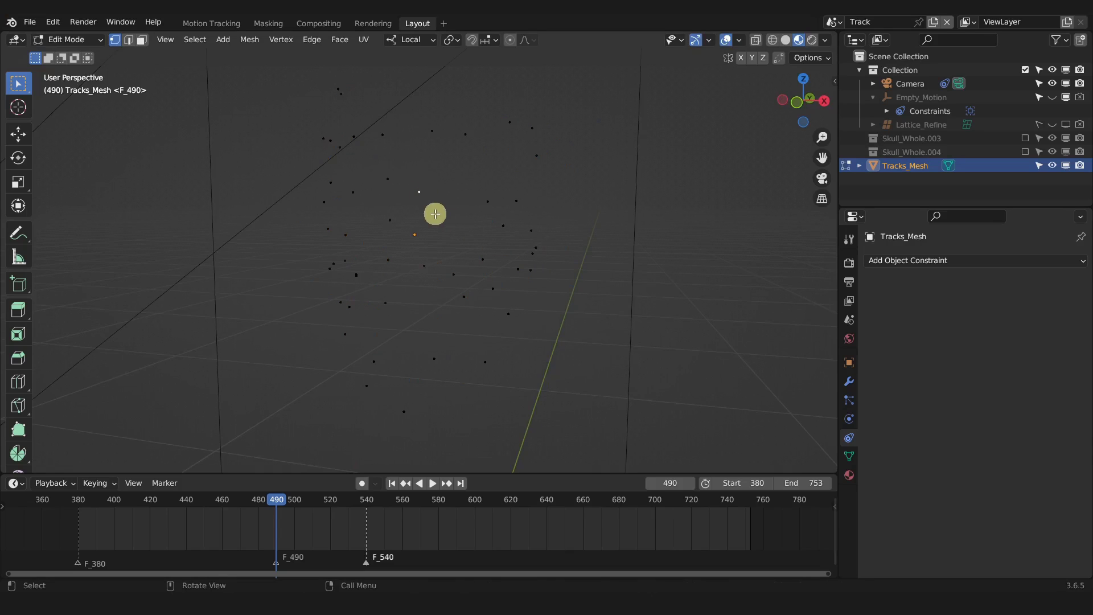
pyautogui.press('g')
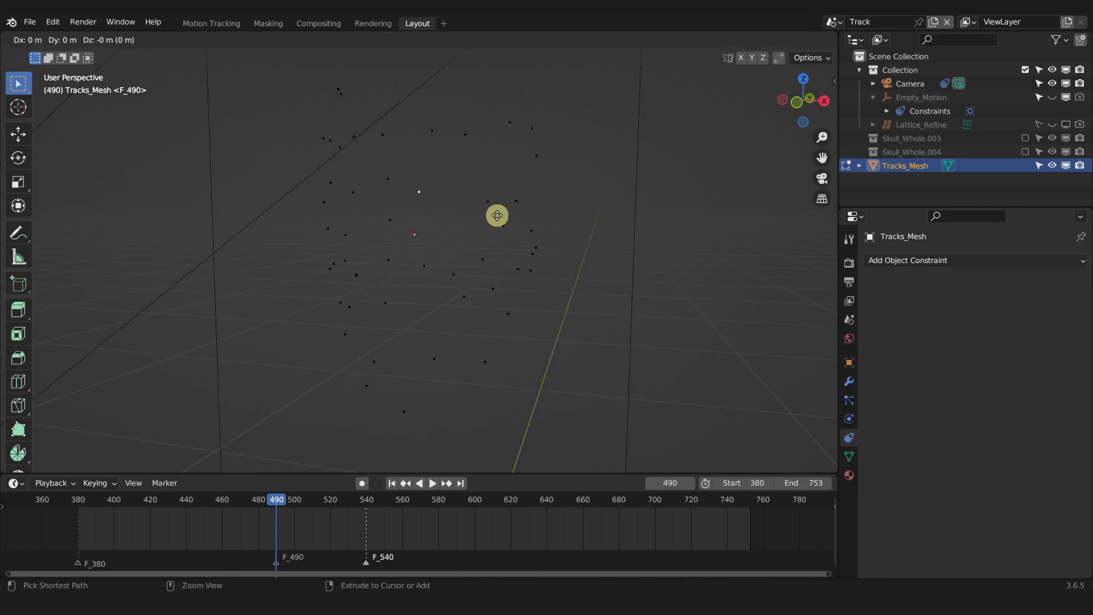
pyautogui.click(475, 216)
pyautogui.press('x')
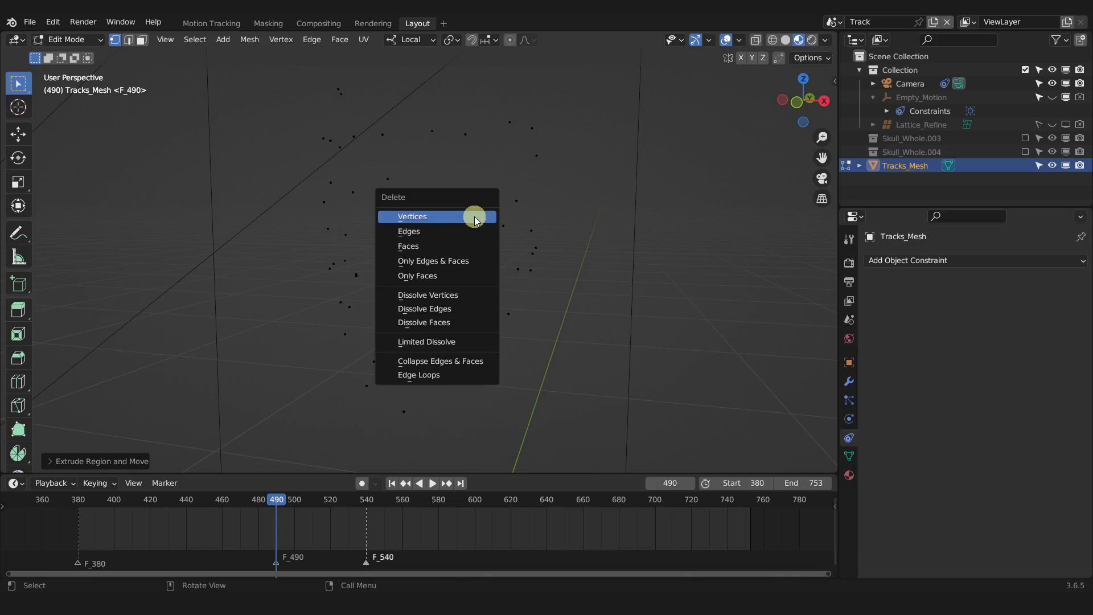
pyautogui.click(475, 217)
# Select all Tracks_Mesh points and hide the camera in the viewport
pyautogui.moveTo(476, 266); pyautogui.dragTo(510, 239, button='middle')
pyautogui.press('a')
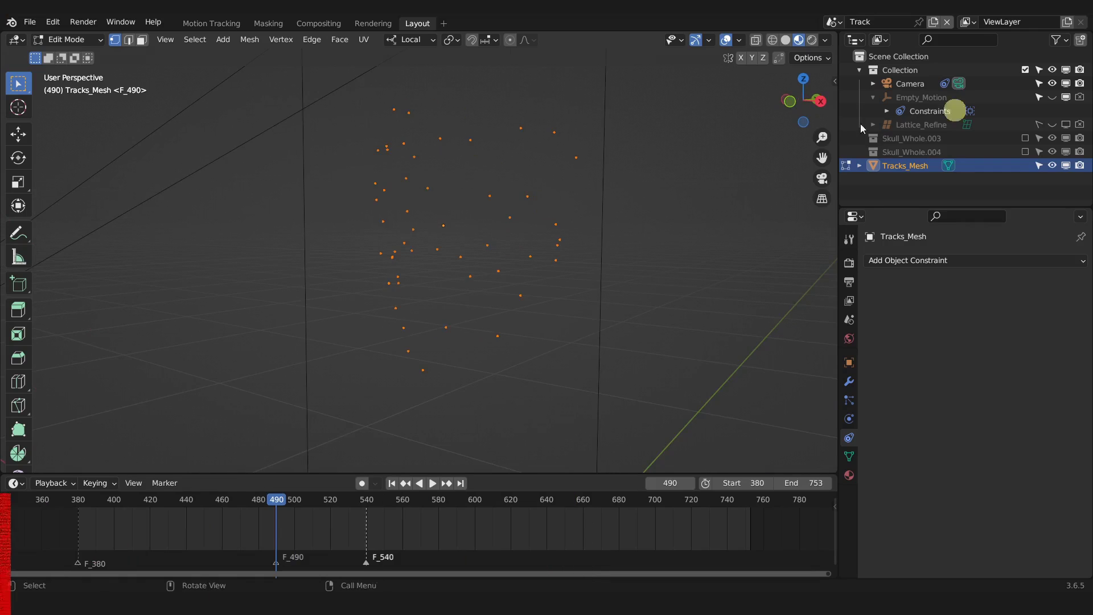
pyautogui.click(1052, 84)
pyautogui.moveTo(486, 185); pyautogui.dragTo(571, 200, button='middle')
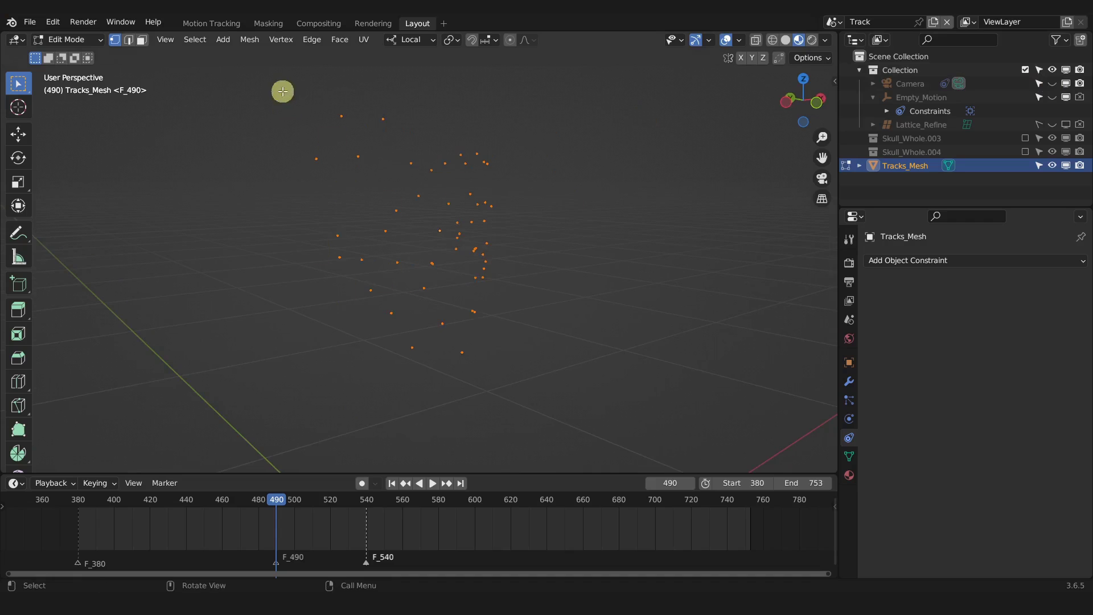
# Wrap all Tracks_Mesh vertices in a Convex Hull shell and return to Object Mode
pyautogui.click(245, 39)
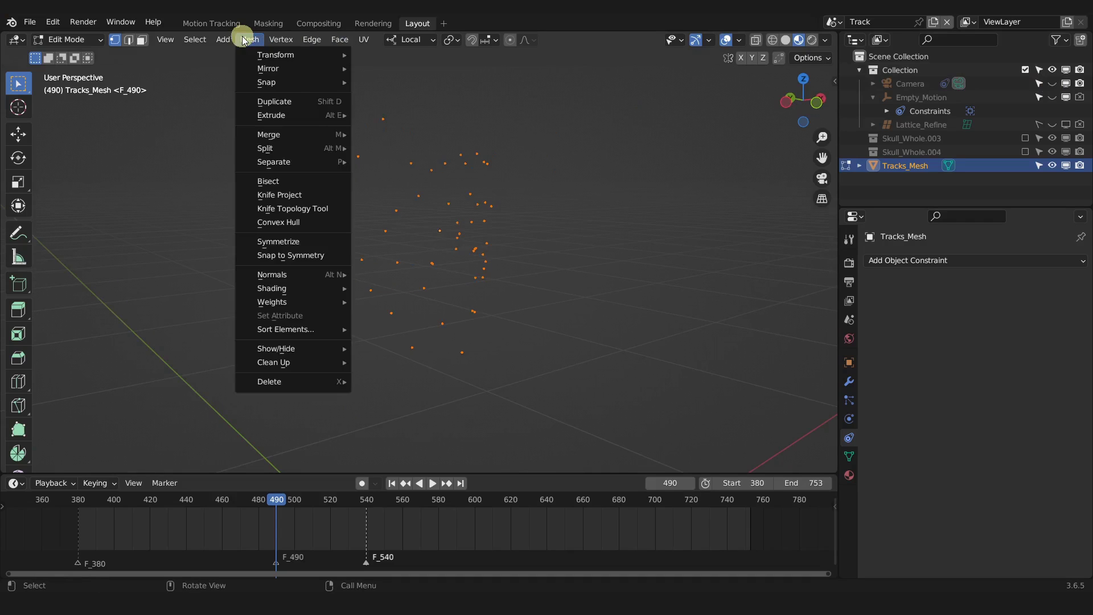
pyautogui.click(293, 222)
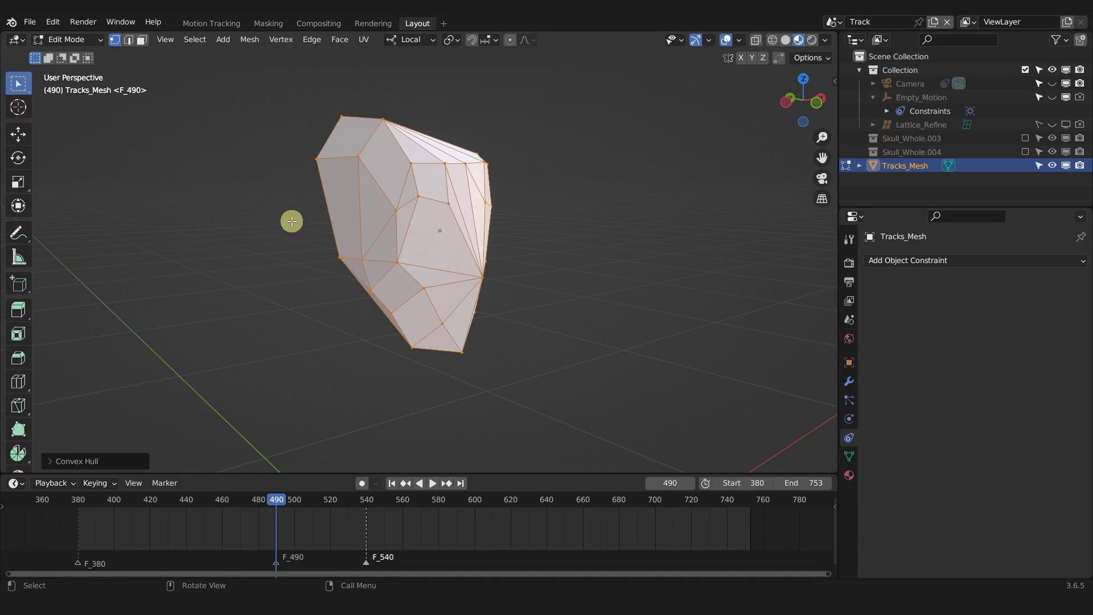
pyautogui.moveTo(608, 179); pyautogui.dragTo(564, 214, button='middle')
pyautogui.press('Tab')
pyautogui.press('KP_0')
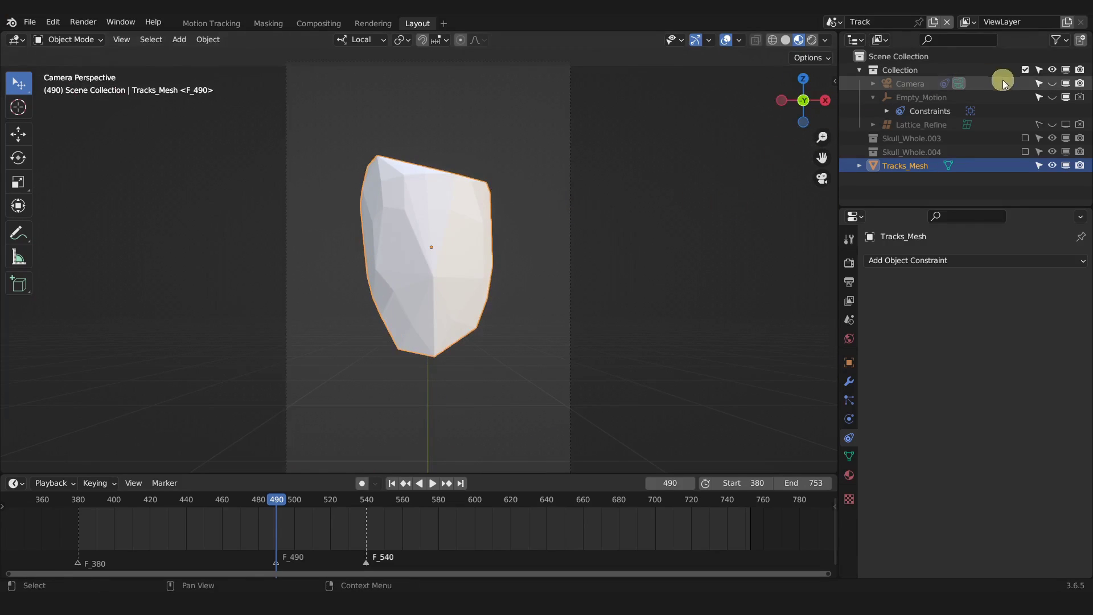
pyautogui.click(1053, 85)
pyautogui.click(280, 503)
pyautogui.moveTo(280, 503); pyautogui.dragTo(257, 505)
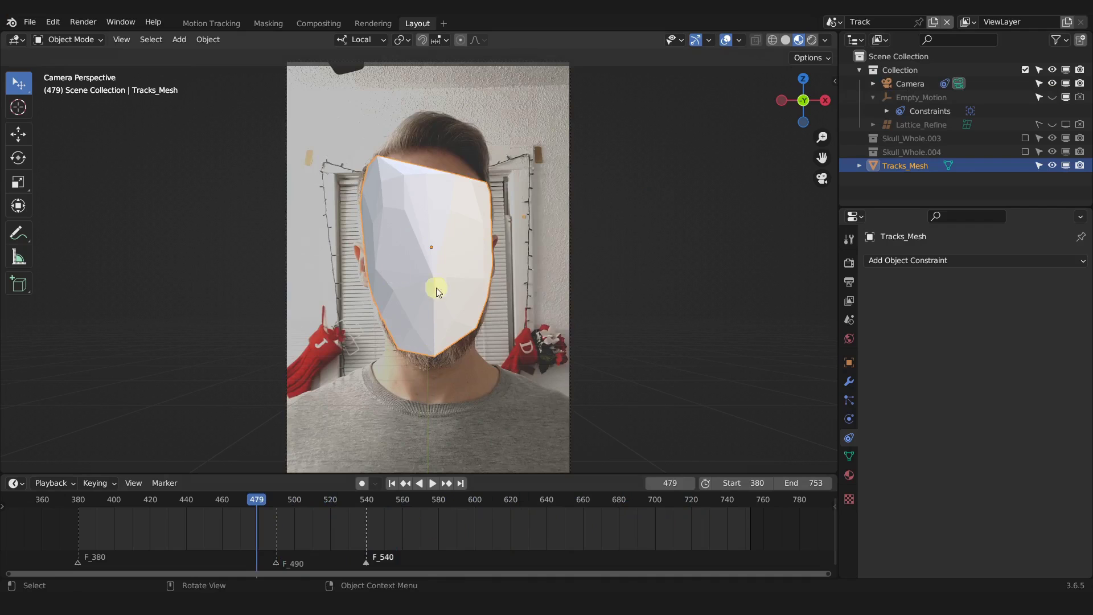
pyautogui.click(304, 534)
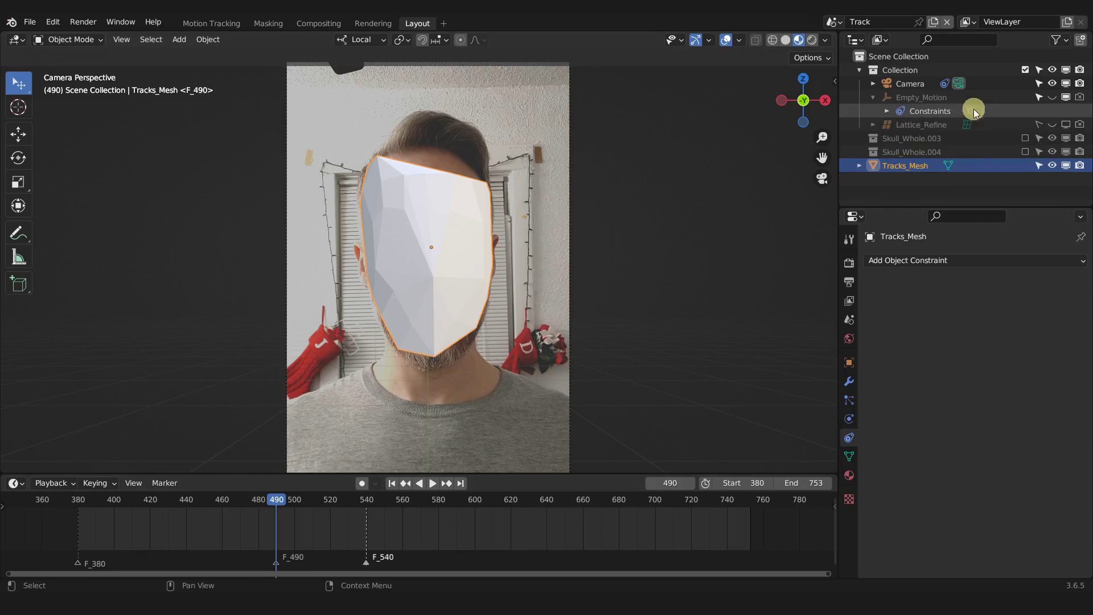
pyautogui.click(1053, 97)
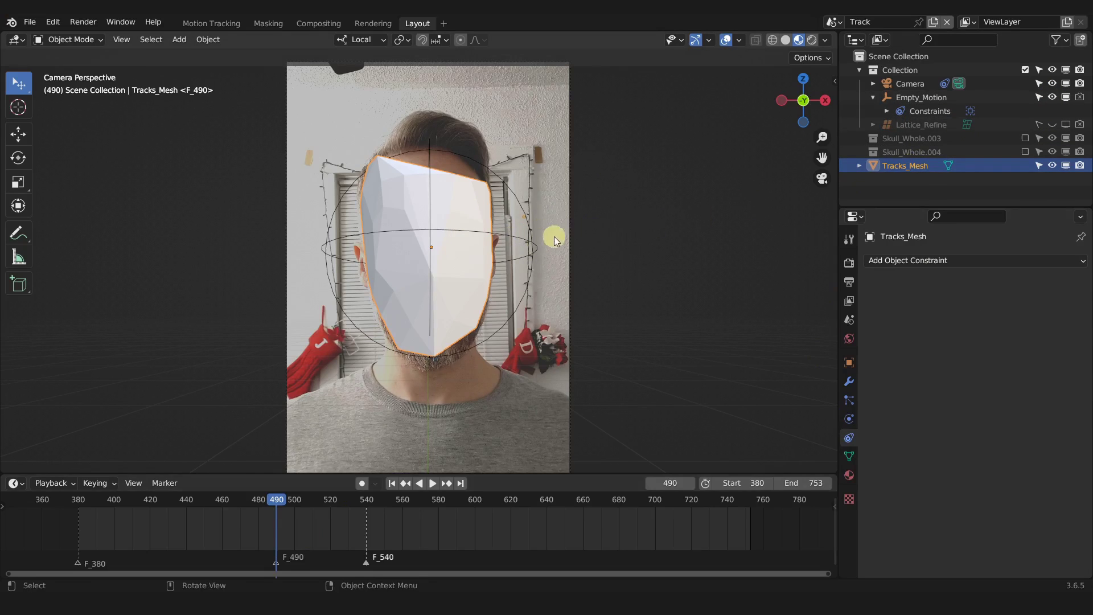
# Parent Tracks_Mesh to Empty_Motion using Object (Keep Transform)
pyautogui.keyDown('shift'); pyautogui.click(533, 245); pyautogui.keyUp('shift')
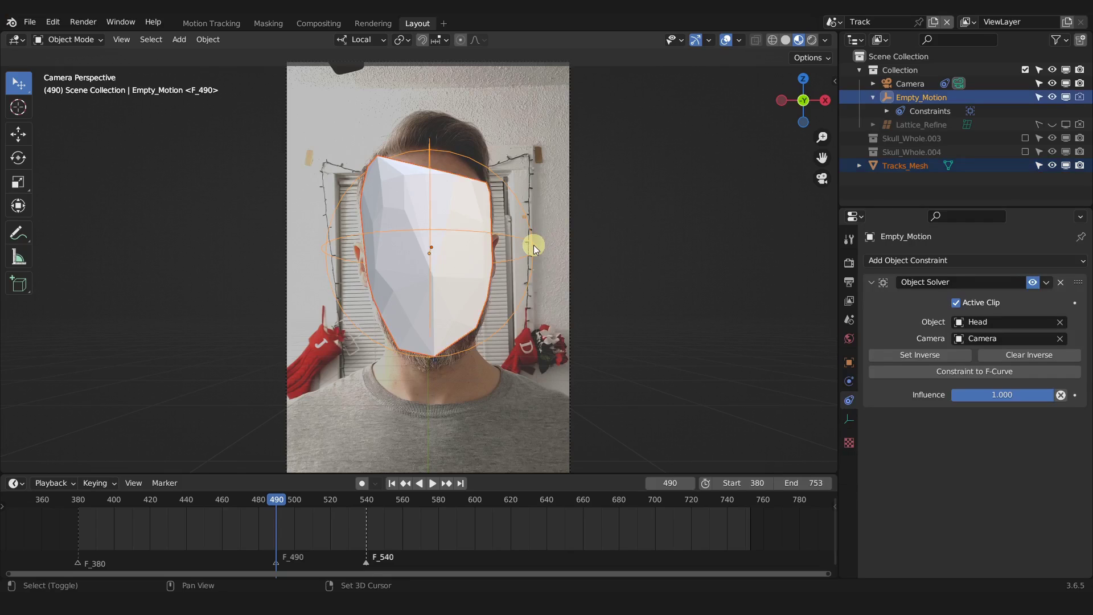
pyautogui.hotkey('ctrl', 'p')
pyautogui.click(600, 221)
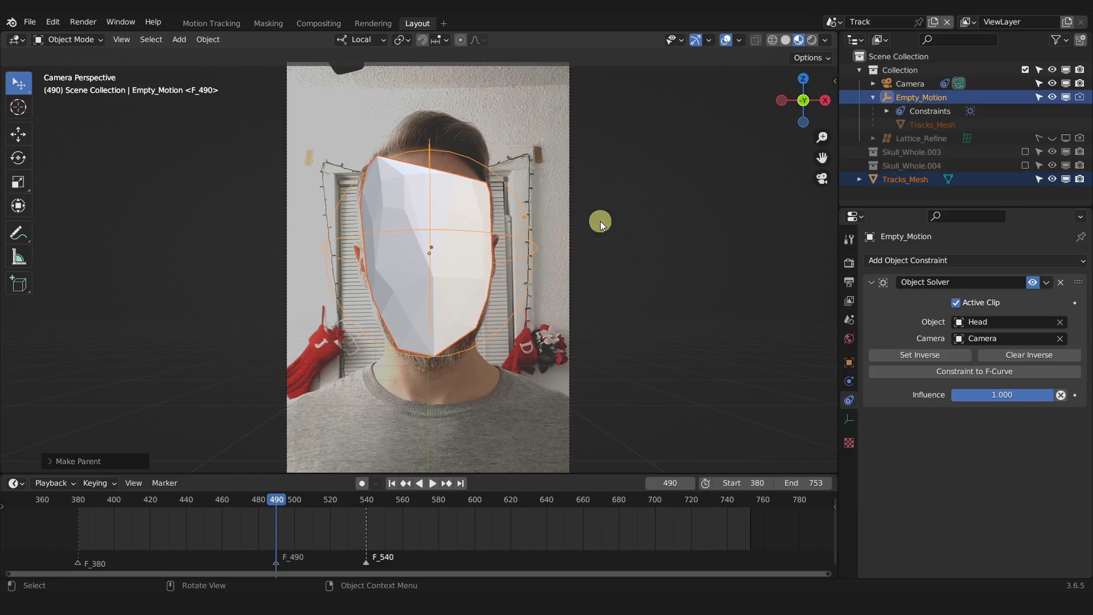
# Scrub the timeline to confirm the mesh follows the head, then hide Empty_Motion
pyautogui.moveTo(291, 490); pyautogui.dragTo(81, 493)
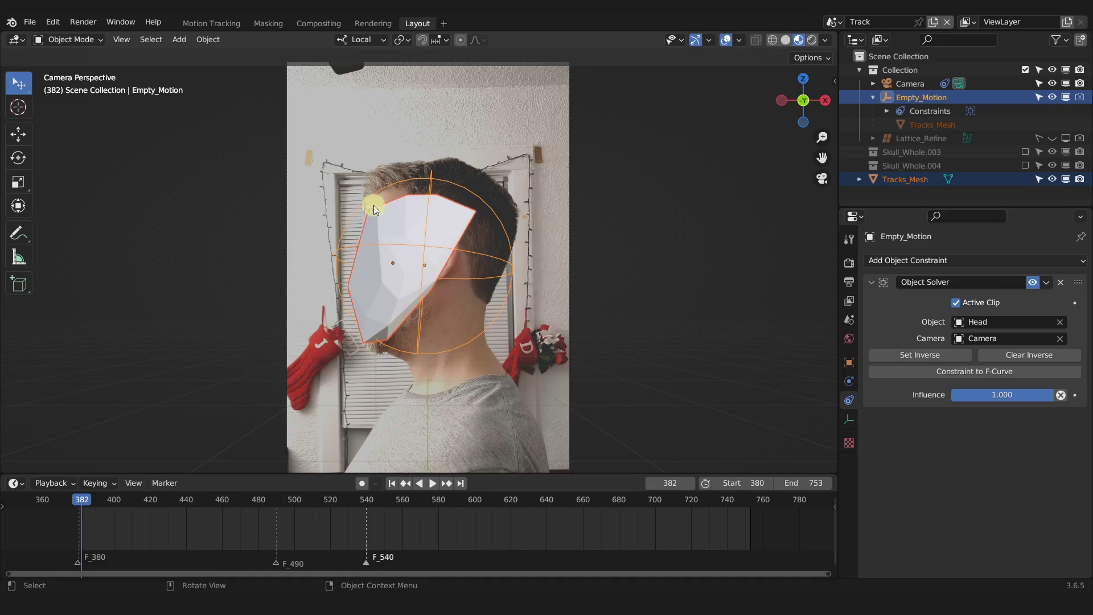
pyautogui.moveTo(87, 502)
pyautogui.mouseDown()
pyautogui.moveTo(405, 500)
pyautogui.moveTo(88, 500)
pyautogui.moveTo(275, 503)
pyautogui.mouseUp()
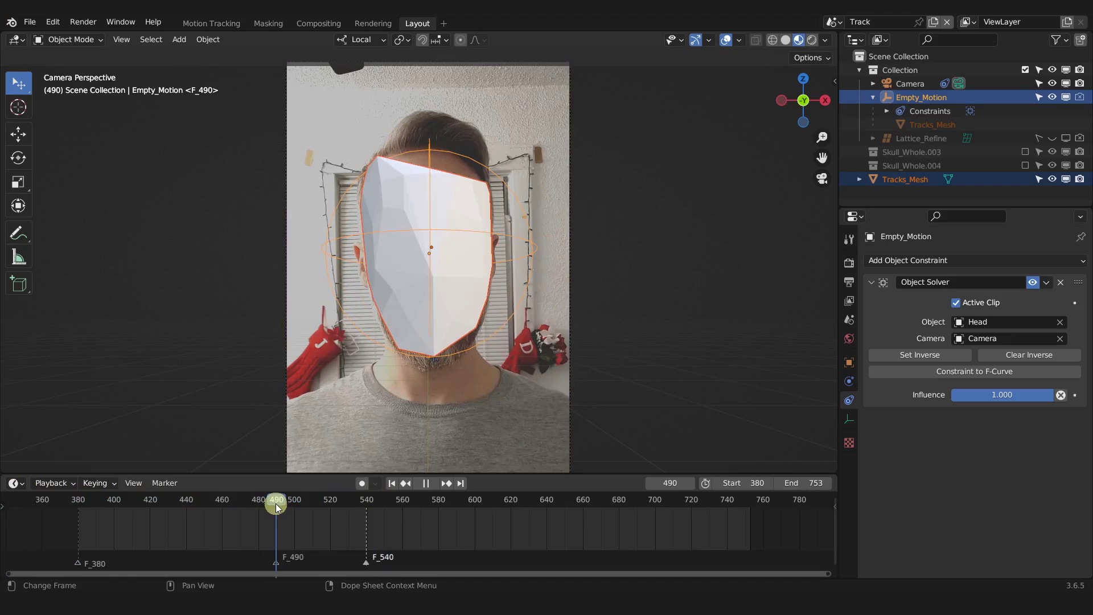
pyautogui.click(1052, 97)
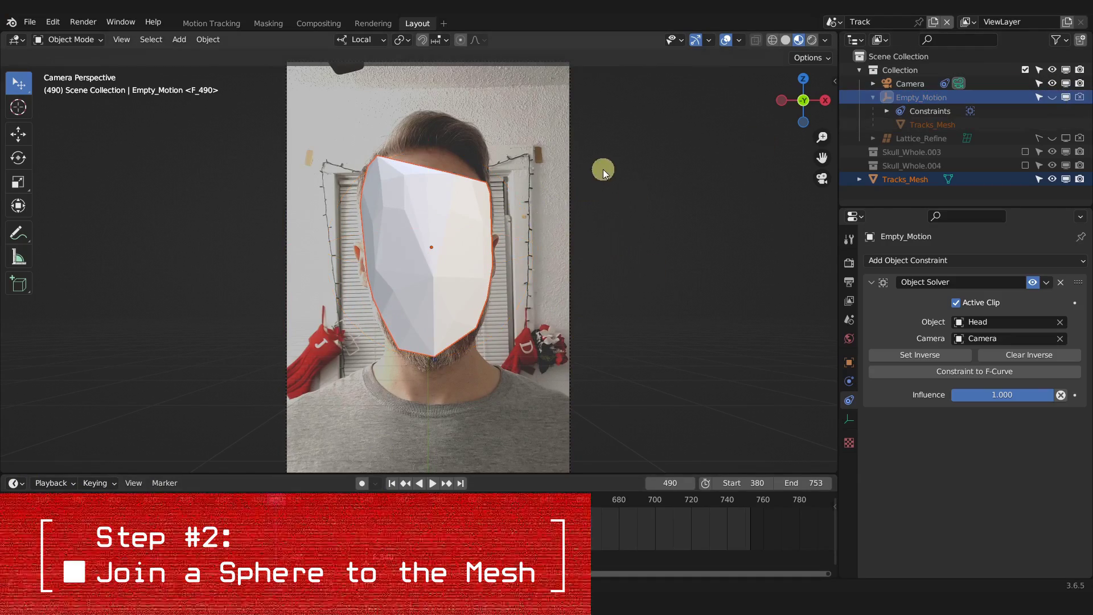
# Orbit around the head mesh and camera frustum, then switch to camera view and Right Orthographic
pyautogui.moveTo(603, 168); pyautogui.dragTo(494, 179, button='middle')
pyautogui.scroll(-5, 545, 163)
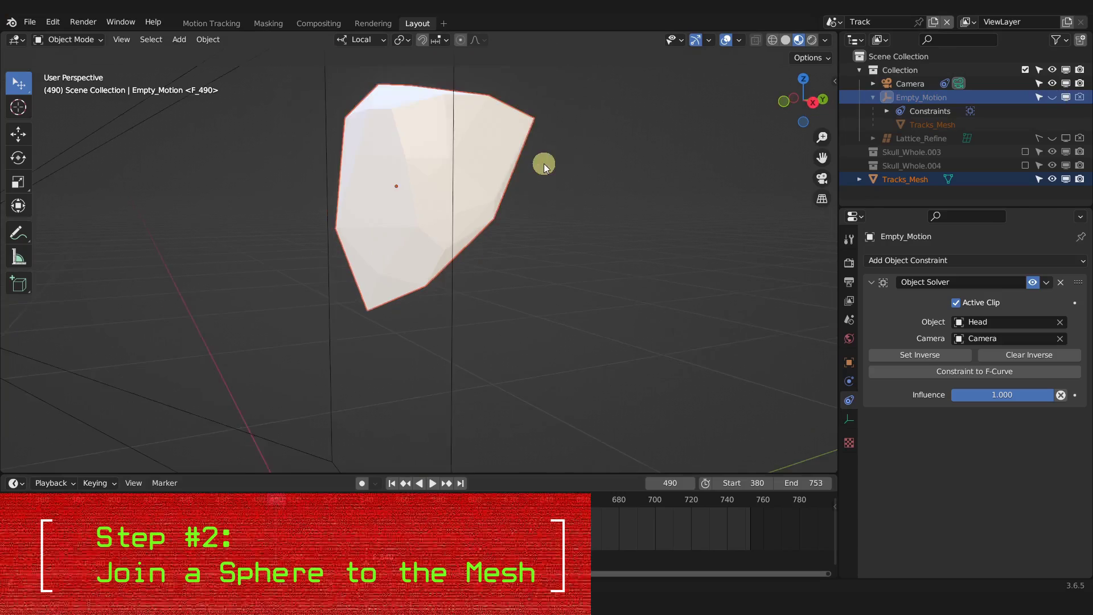
pyautogui.moveTo(498, 247); pyautogui.dragTo(558, 250, button='middle')
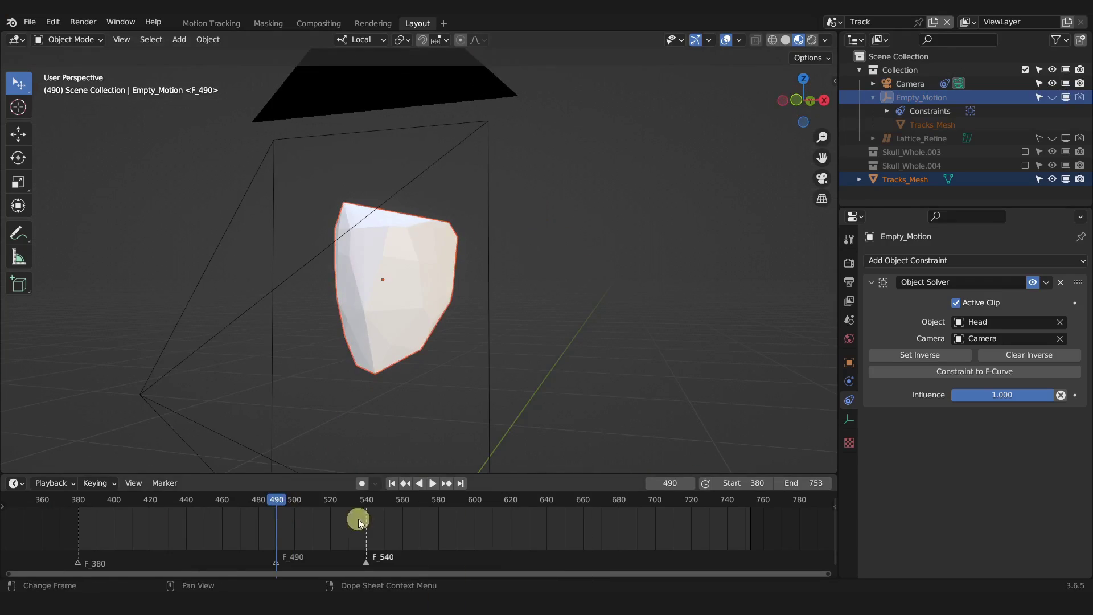
pyautogui.moveTo(539, 215); pyautogui.dragTo(494, 227, button='middle')
pyautogui.press('KP_0')
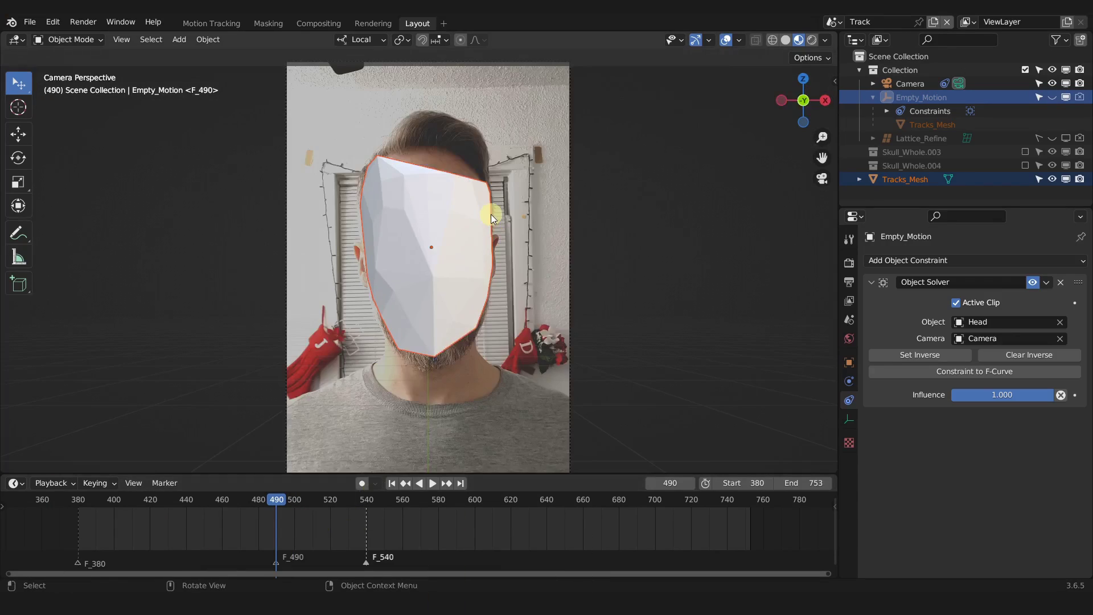
pyautogui.press('KP_3')
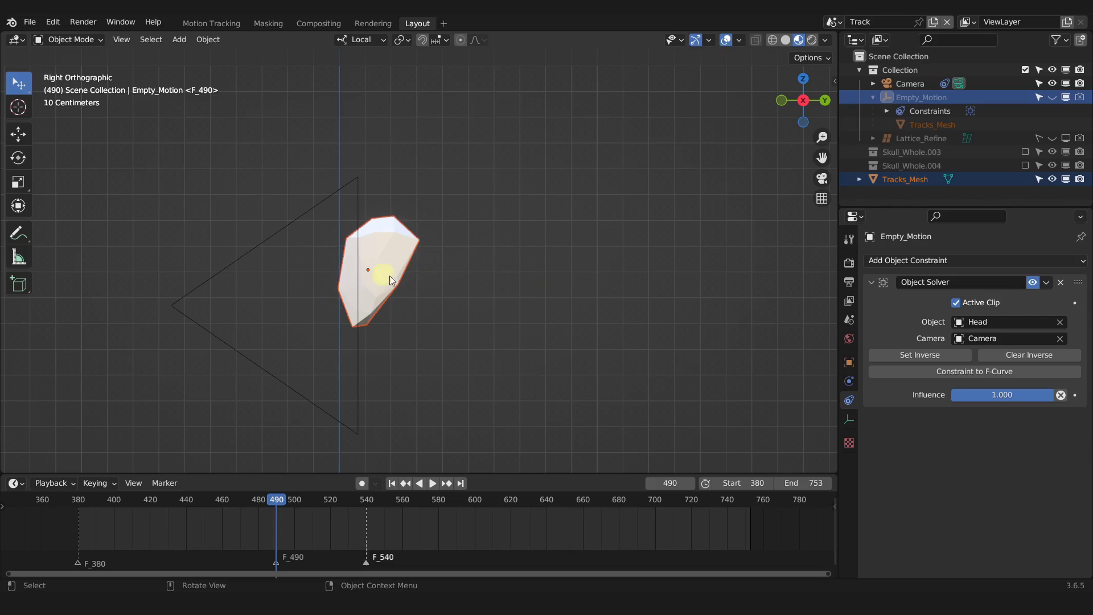
# Snap the 3D cursor to Tracks_Mesh and show the cursor in the viewport overlays
pyautogui.click(394, 254)
pyautogui.hotkey('shift', 's')
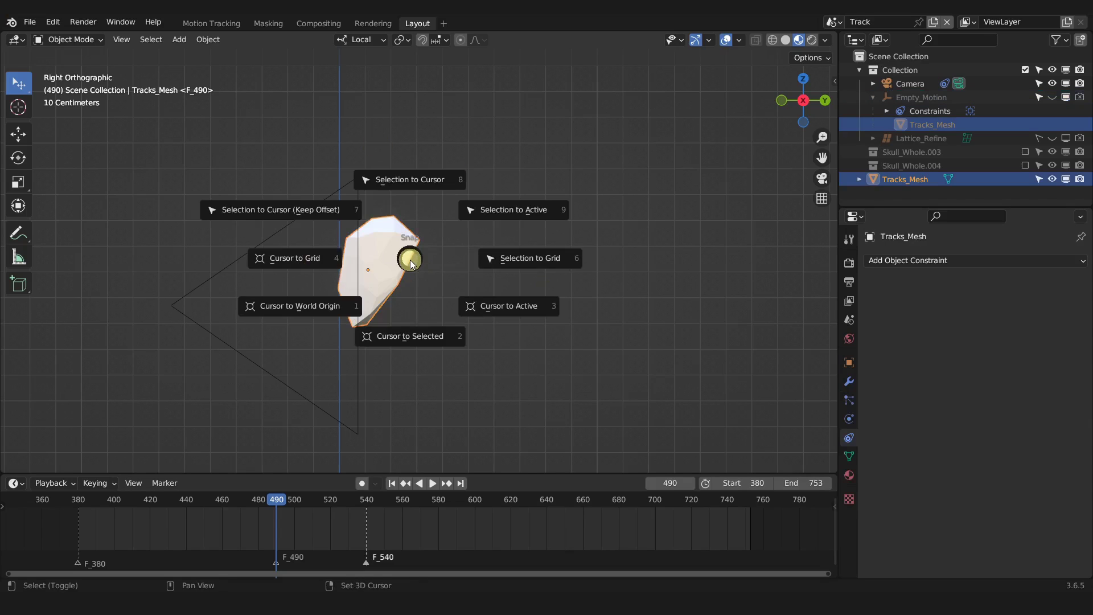
pyautogui.click(414, 336)
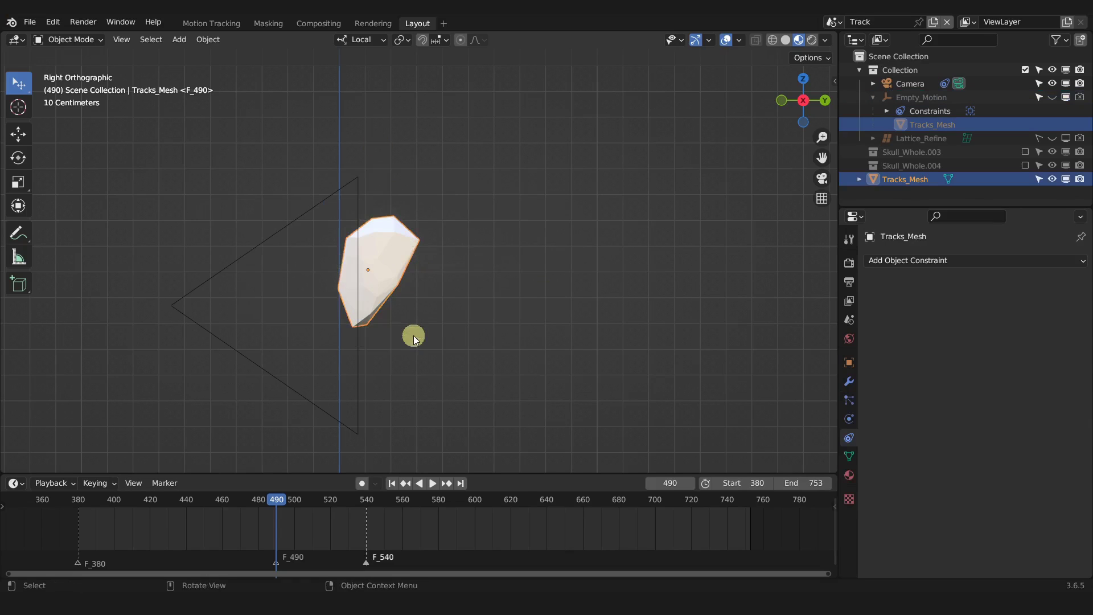
pyautogui.click(743, 39)
pyautogui.click(748, 133)
# Add a UV Sphere at the cursor, shrink it, and move it back along local Y
pyautogui.hotkey('shift', 'a')
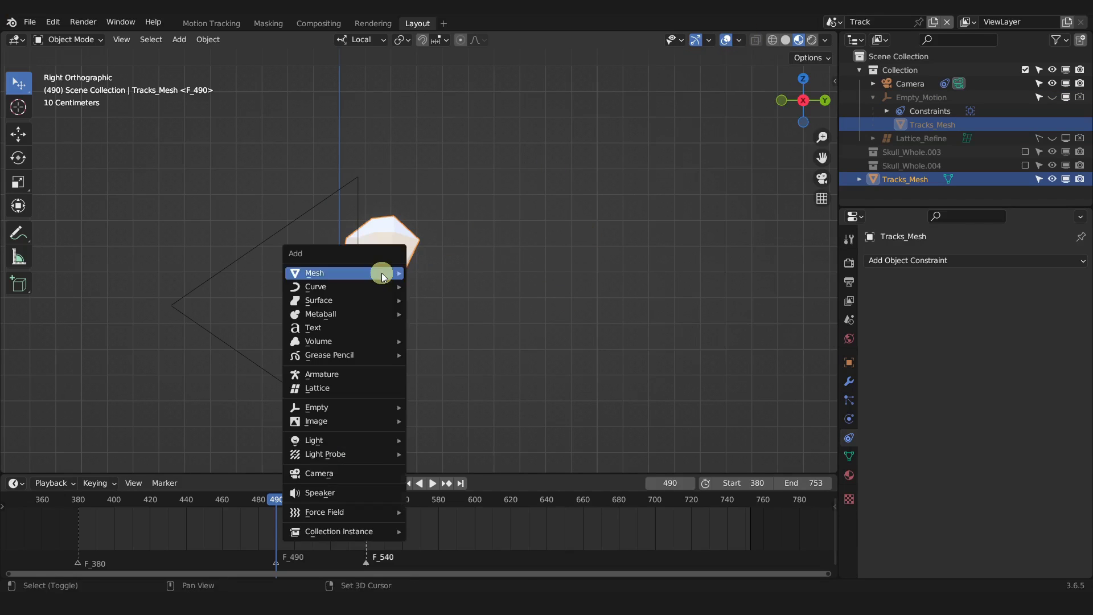
pyautogui.moveTo(381, 272)
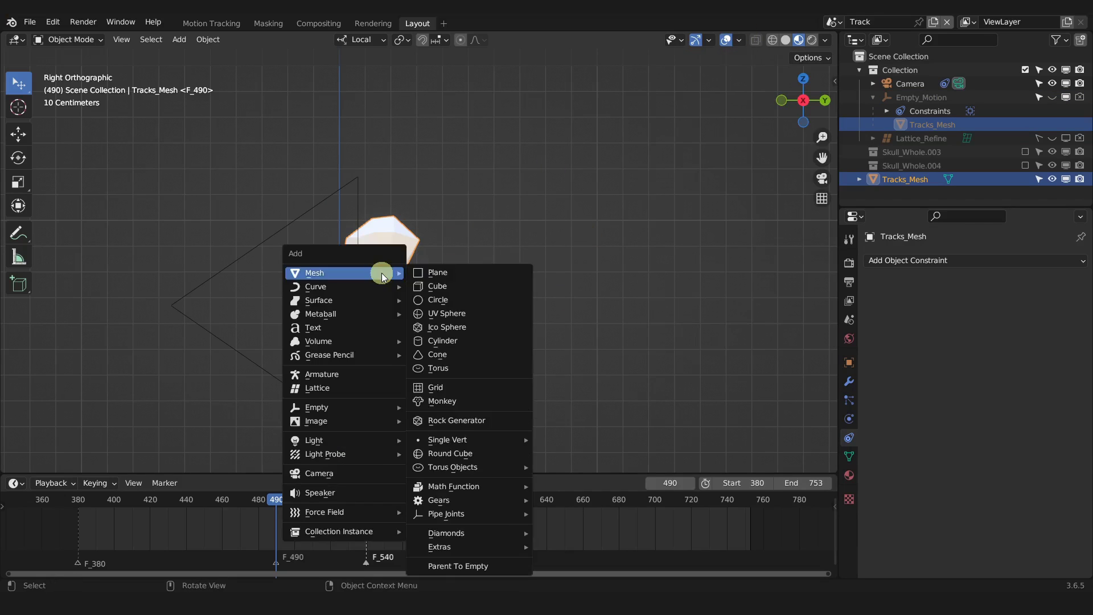
pyautogui.click(453, 313)
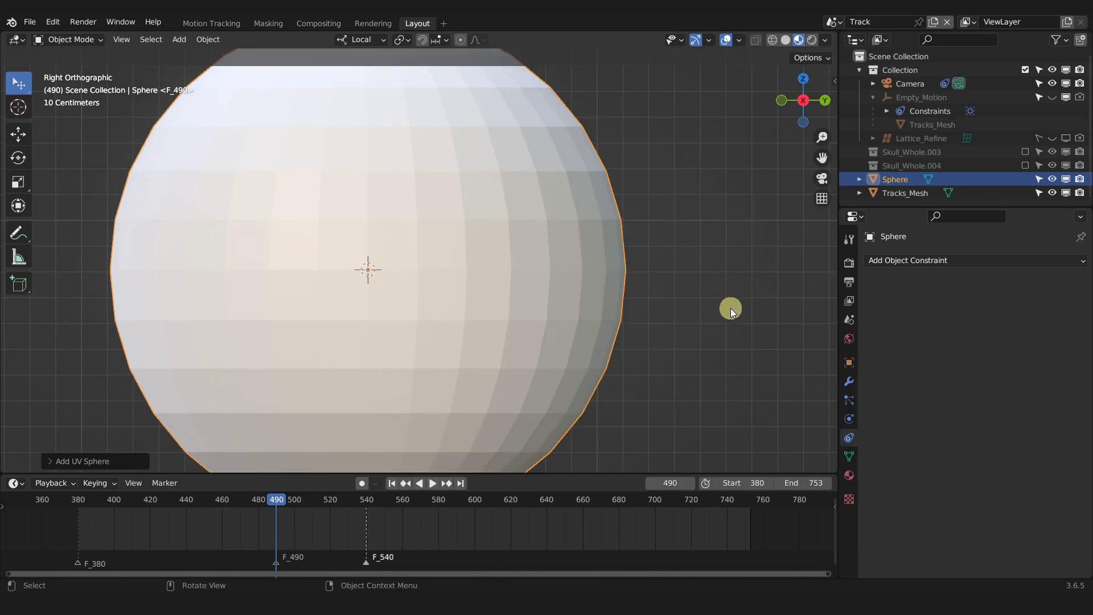
pyautogui.press('s')
pyautogui.click(437, 273)
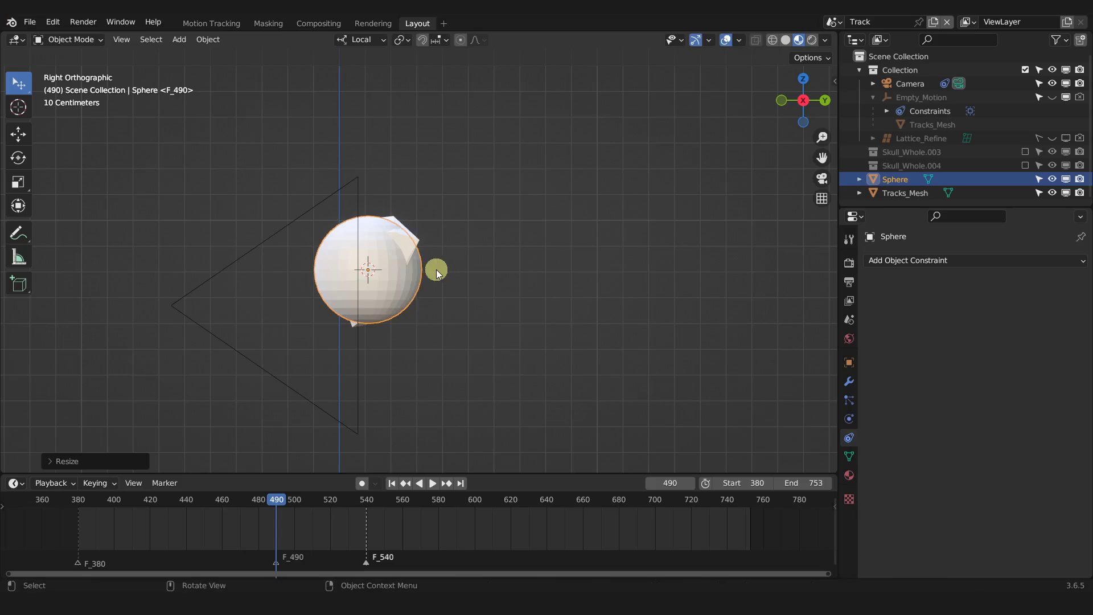
pyautogui.press('g')
pyautogui.press('y')
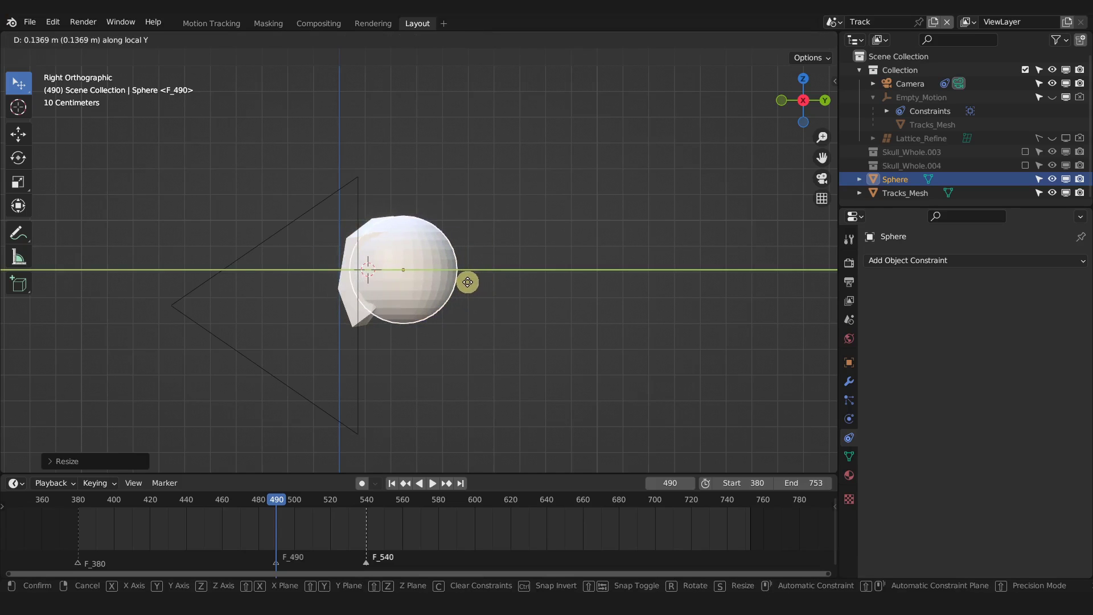
pyautogui.click(471, 282)
# Parent the sphere to Empty_Motion, hide the empty again, and return to camera view
pyautogui.click(1052, 97)
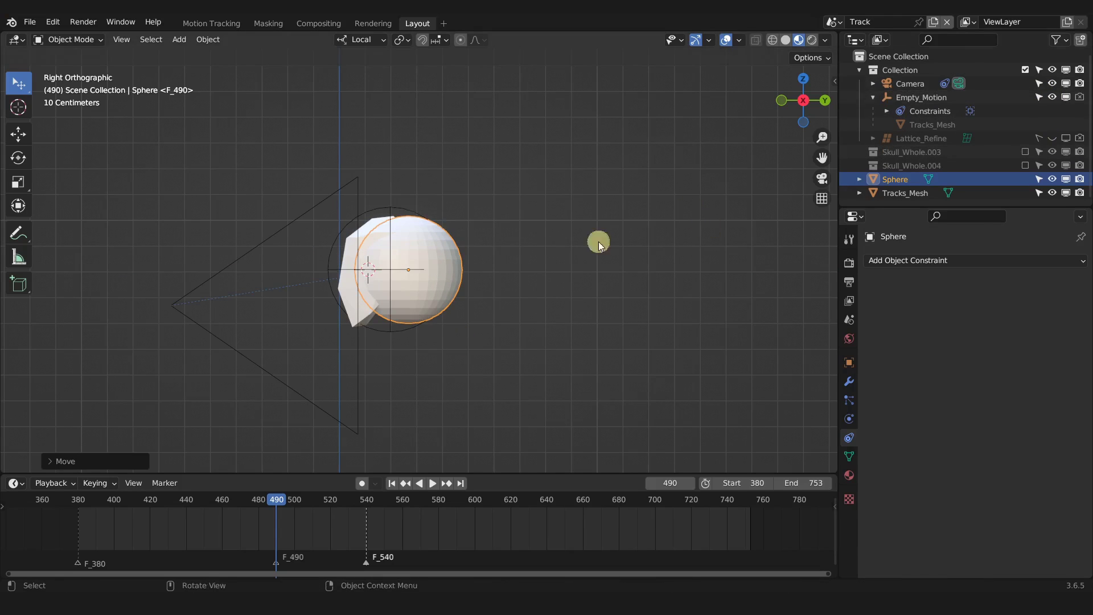
pyautogui.keyDown('shift'); pyautogui.click(388, 207); pyautogui.keyUp('shift')
pyautogui.hotkey('ctrl', 'p')
pyautogui.click(401, 210)
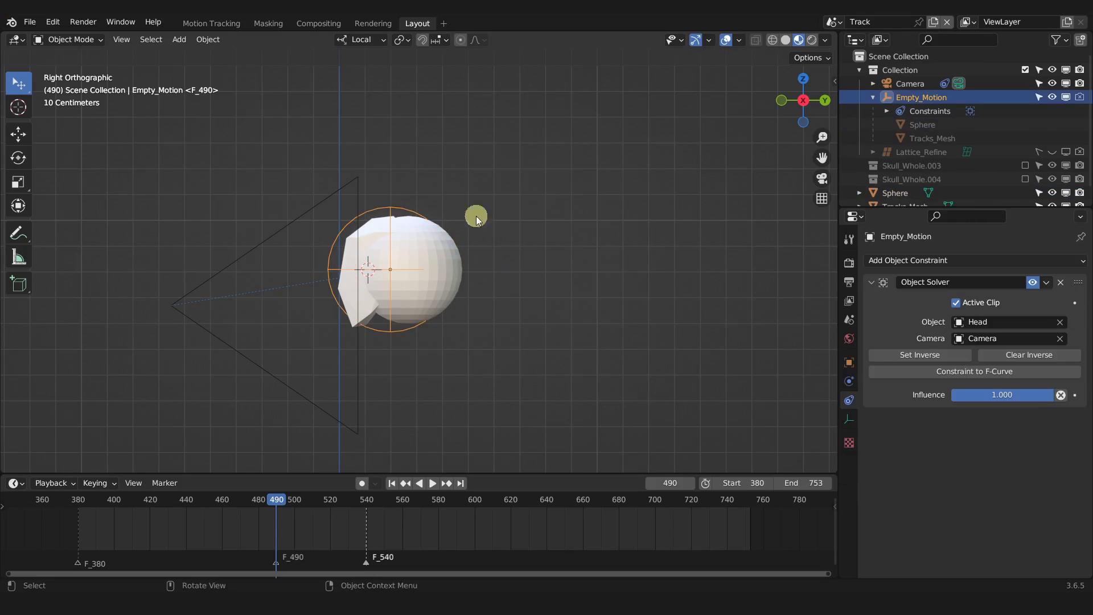
pyautogui.click(1052, 97)
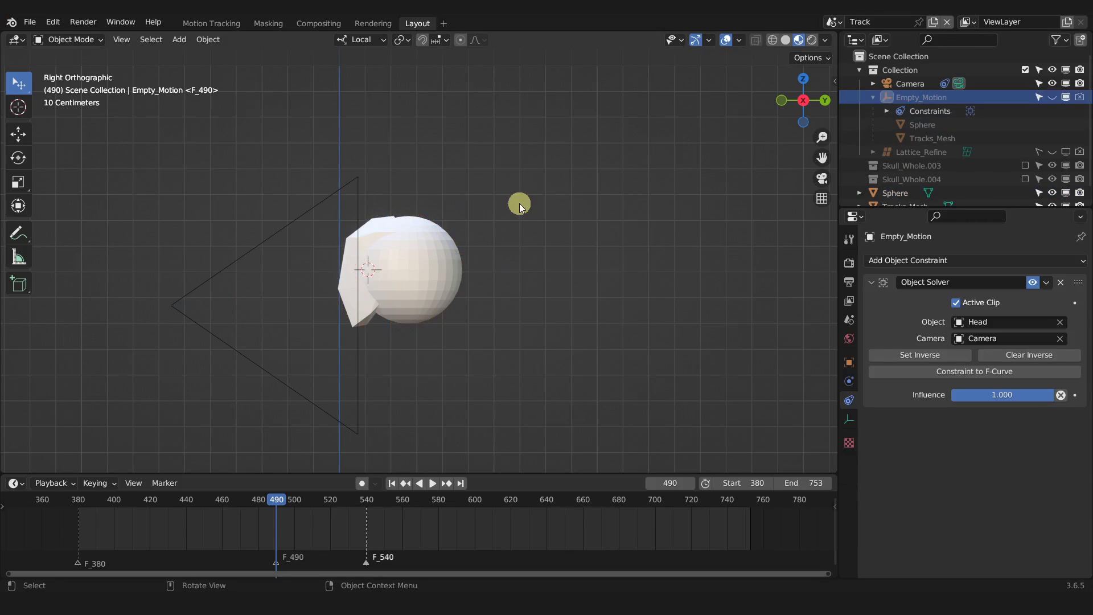
pyautogui.press('KP_0')
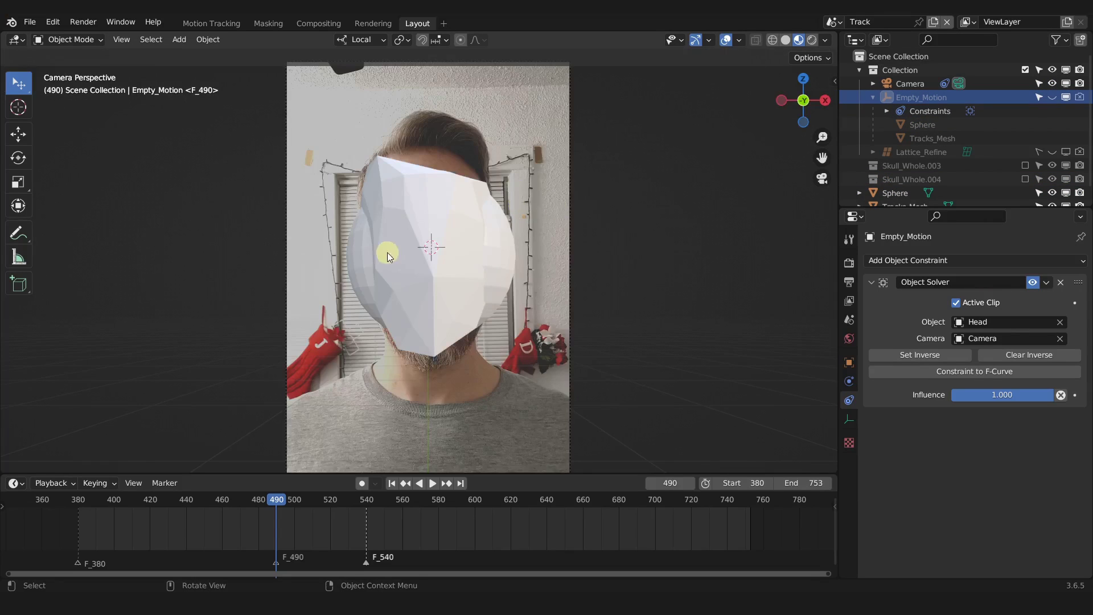
# Shrink the sphere slightly and raise it over the head
pyautogui.click(513, 239)
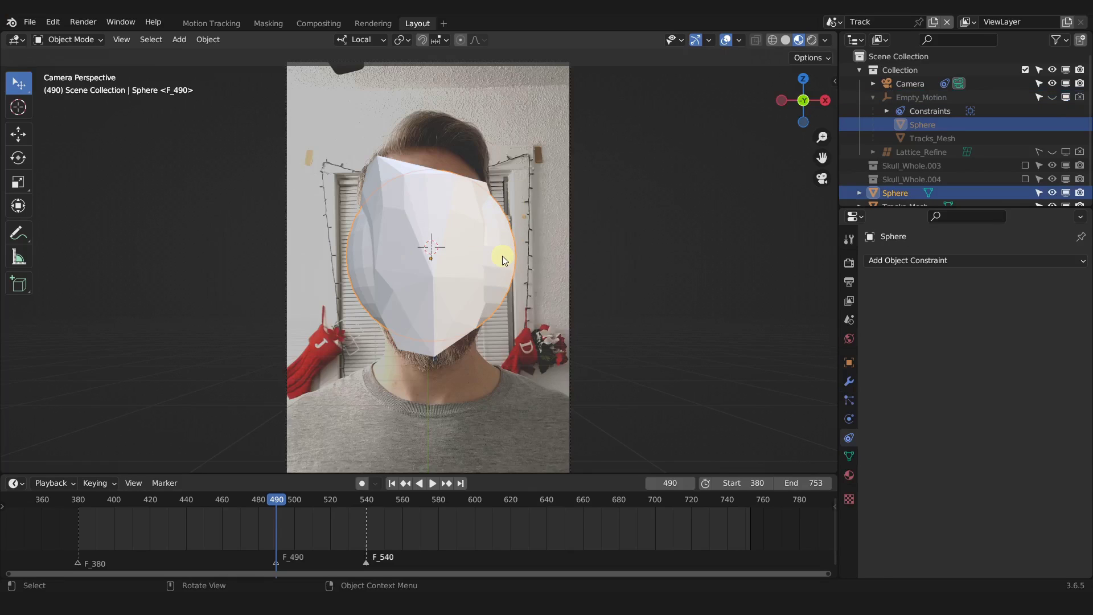
pyautogui.press('s')
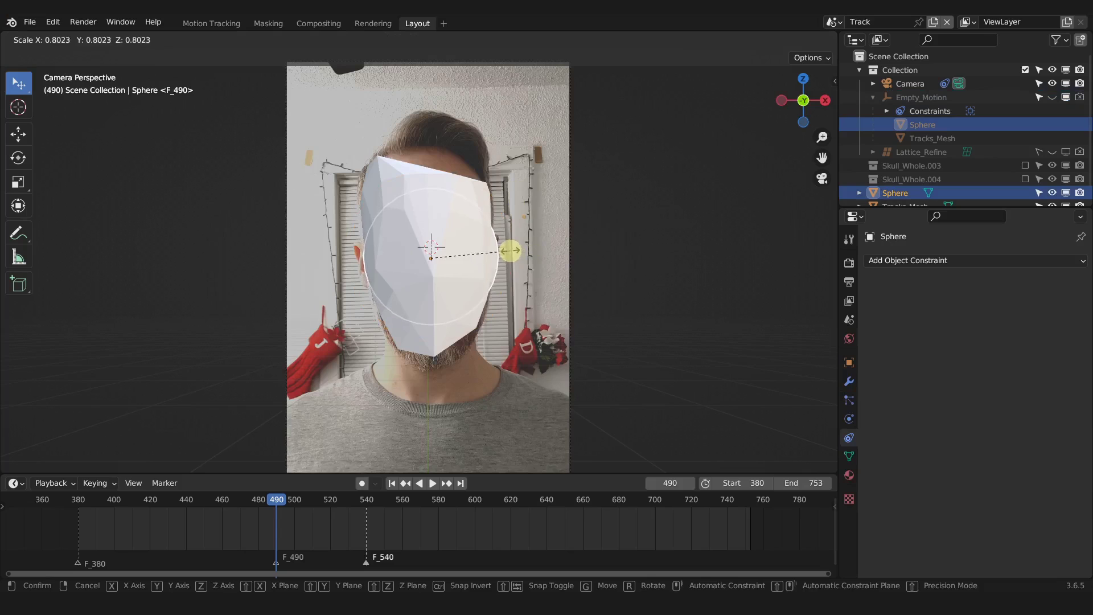
pyautogui.click(511, 250)
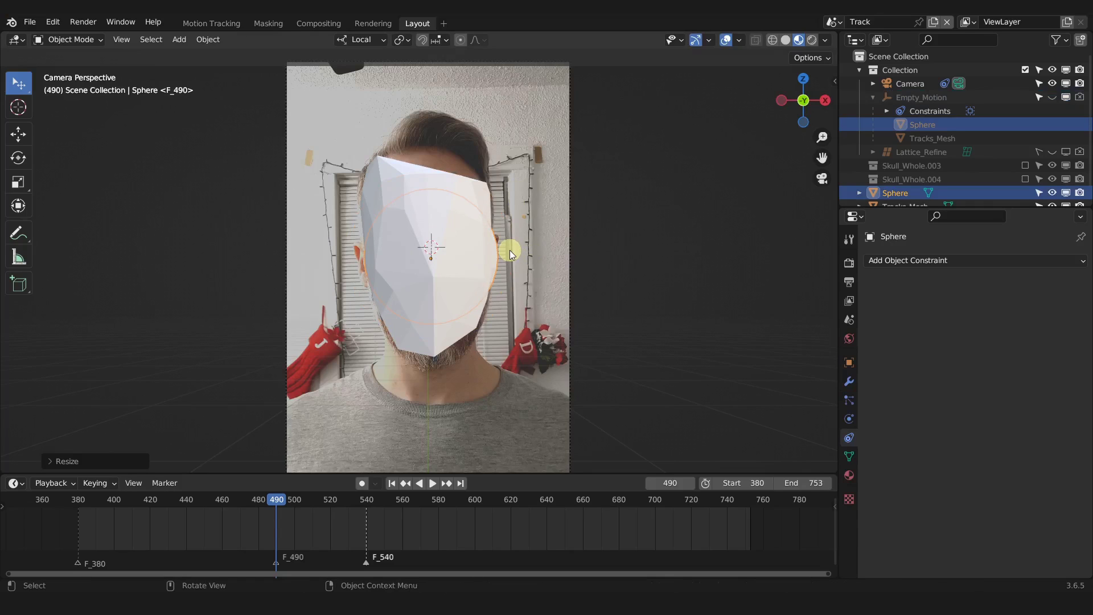
pyautogui.press('g')
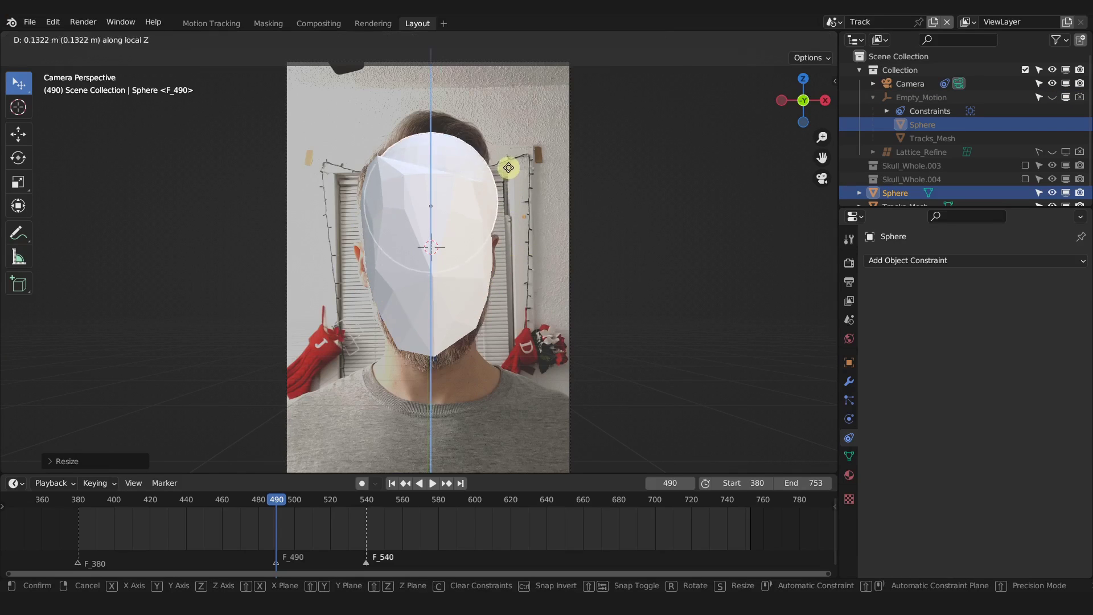
pyautogui.click(516, 178)
pyautogui.press('s')
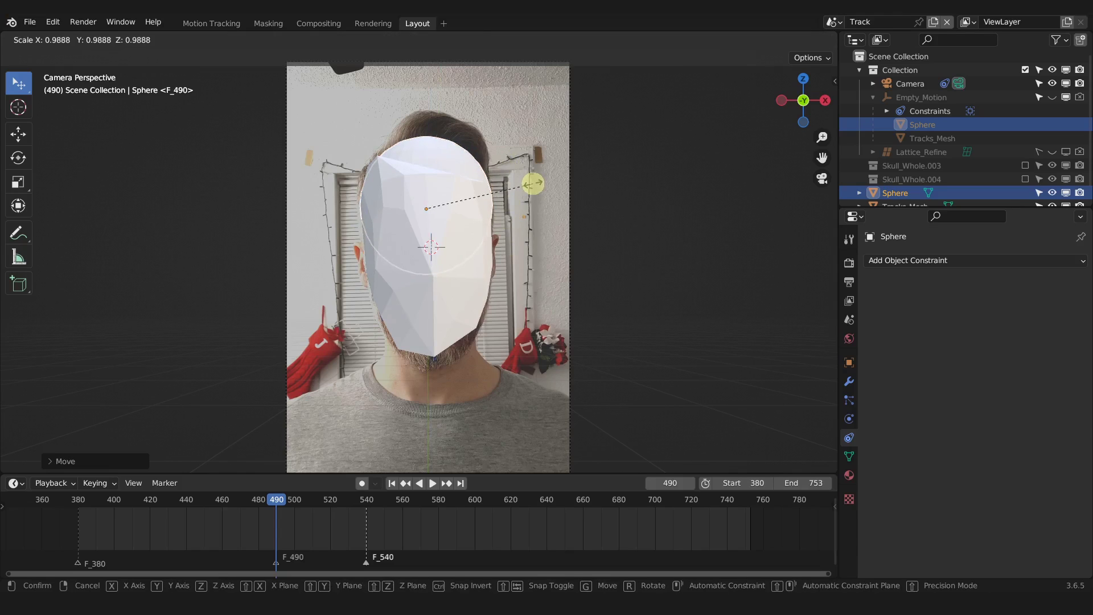
pyautogui.click(534, 183)
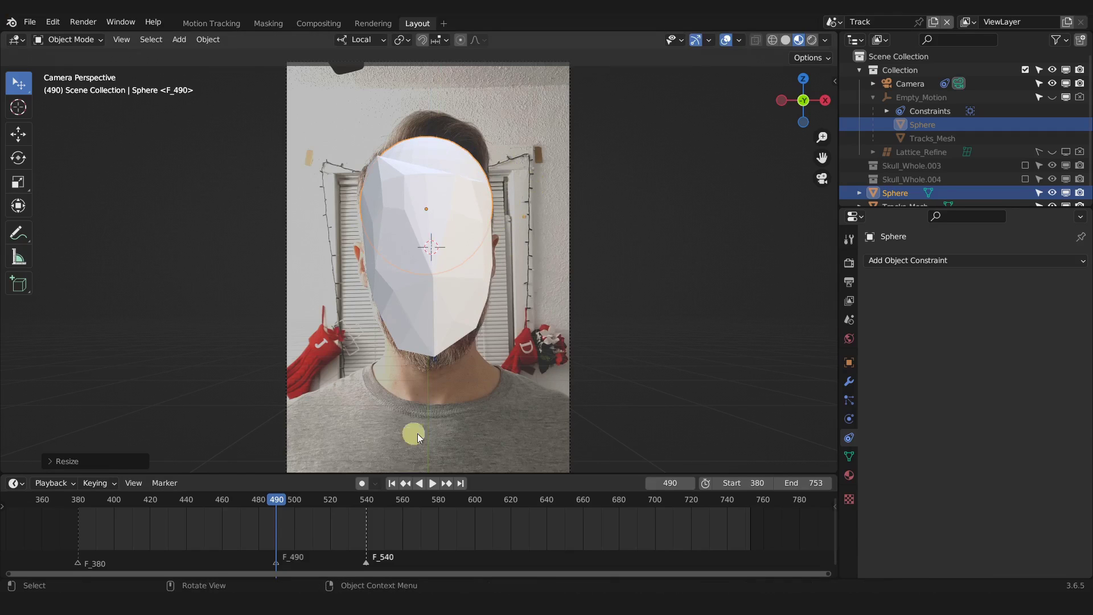
# At frame 380, stretch the sphere along local Y and shift it along local Y
pyautogui.click(390, 483)
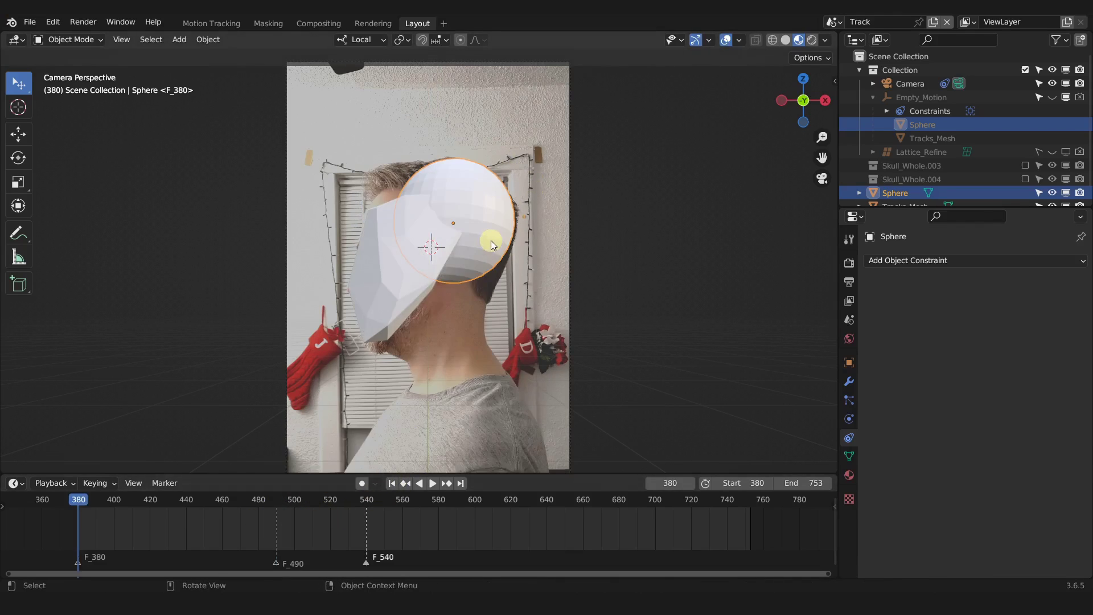
pyautogui.press('s')
pyautogui.press('Escape')
pyautogui.press('s')
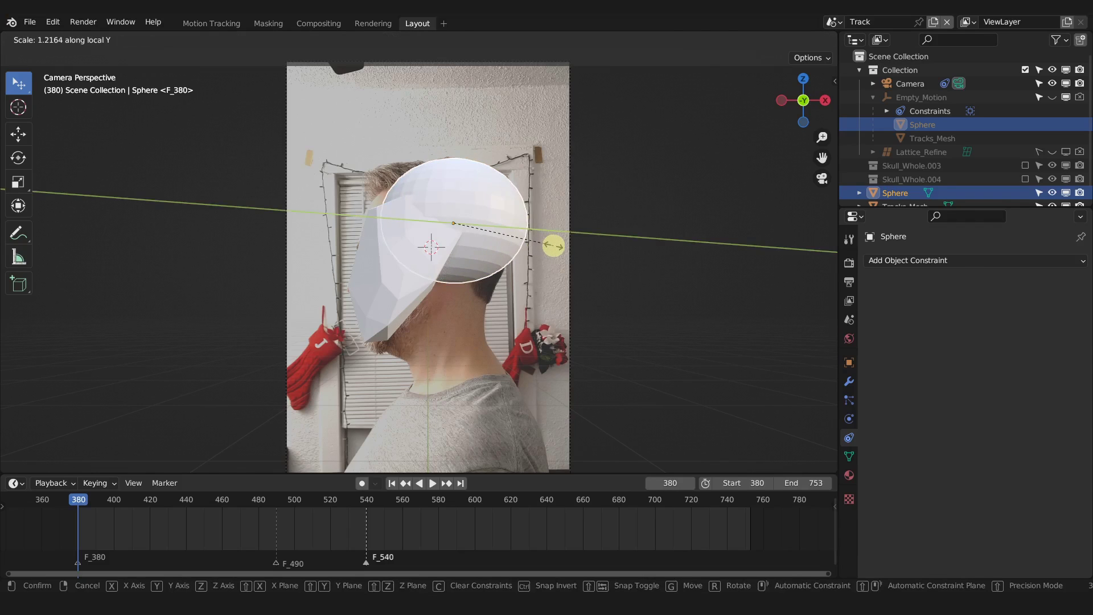
pyautogui.click(552, 249)
pyautogui.press('s')
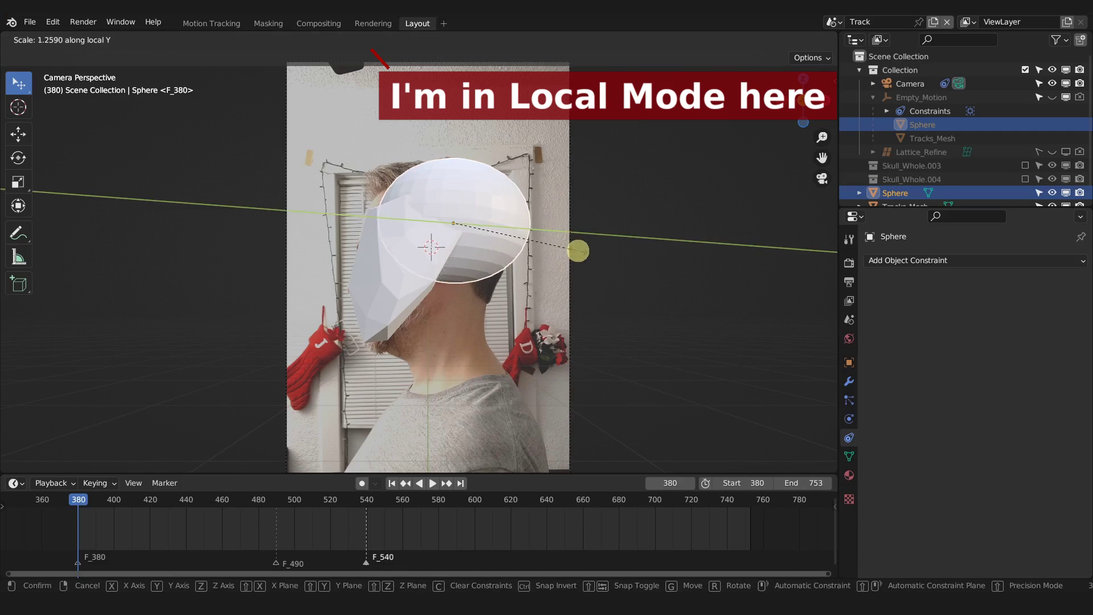
pyautogui.click(578, 251)
pyautogui.press('g')
pyautogui.press('y')
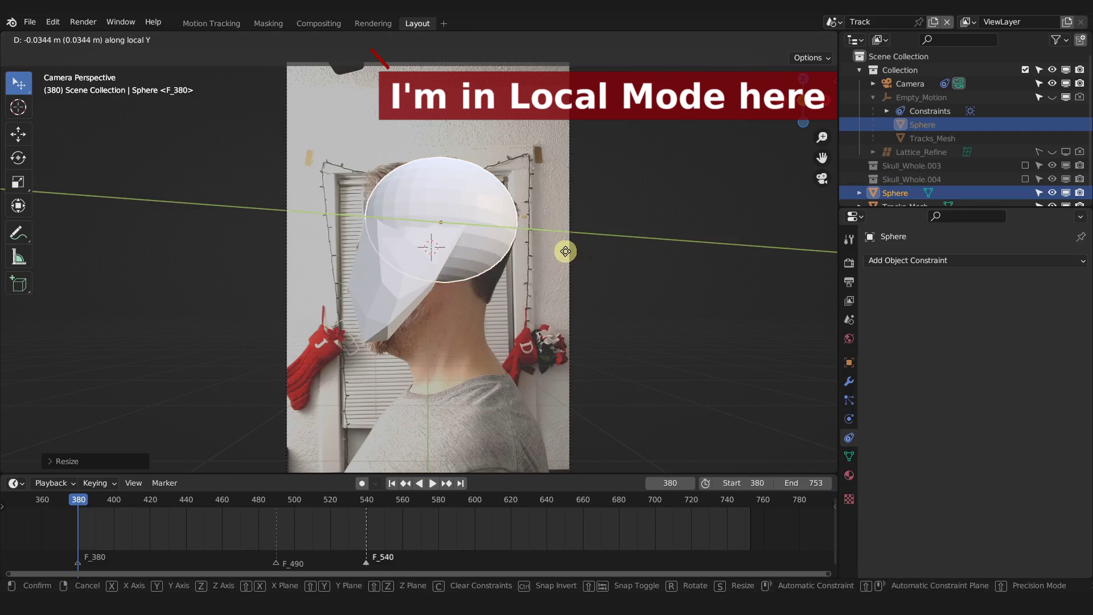
pyautogui.click(565, 251)
# In wireframe shading, move the sphere along local Z and flatten it along local Y
pyautogui.hotkey('shift', 'z')
pyautogui.scroll(5, 547, 262)
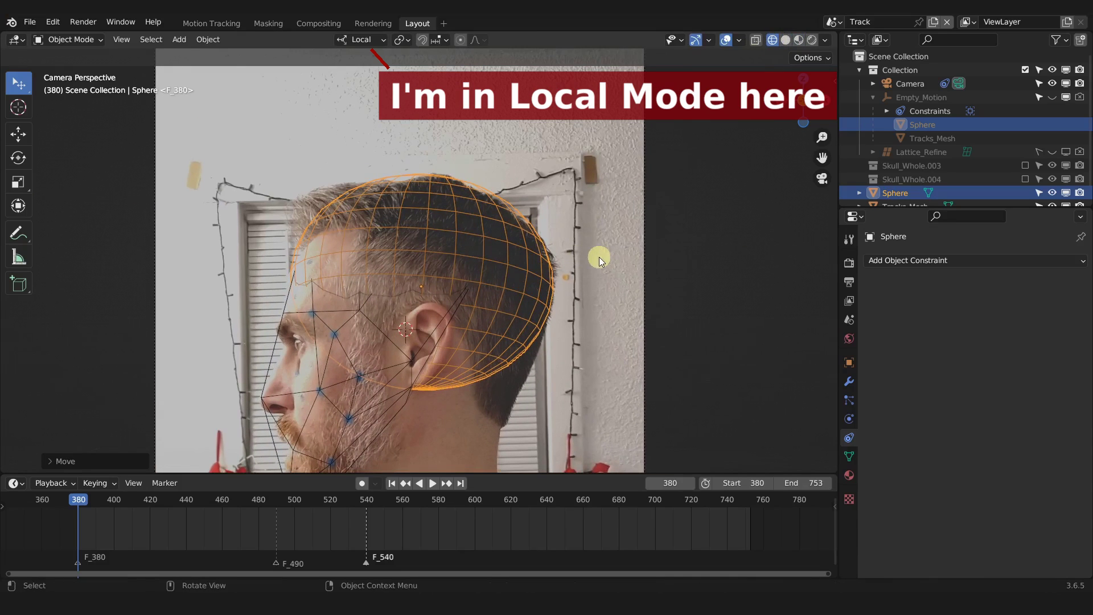
pyautogui.press('g')
pyautogui.press('z')
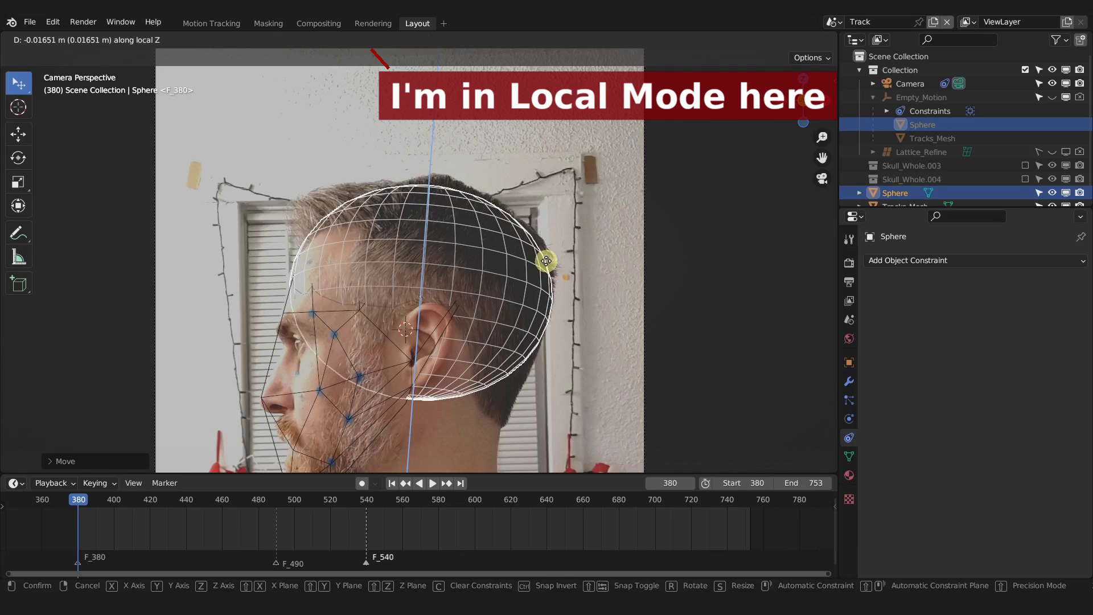
pyautogui.click(546, 261)
pyautogui.press('s')
pyautogui.press('y')
pyautogui.press('y')
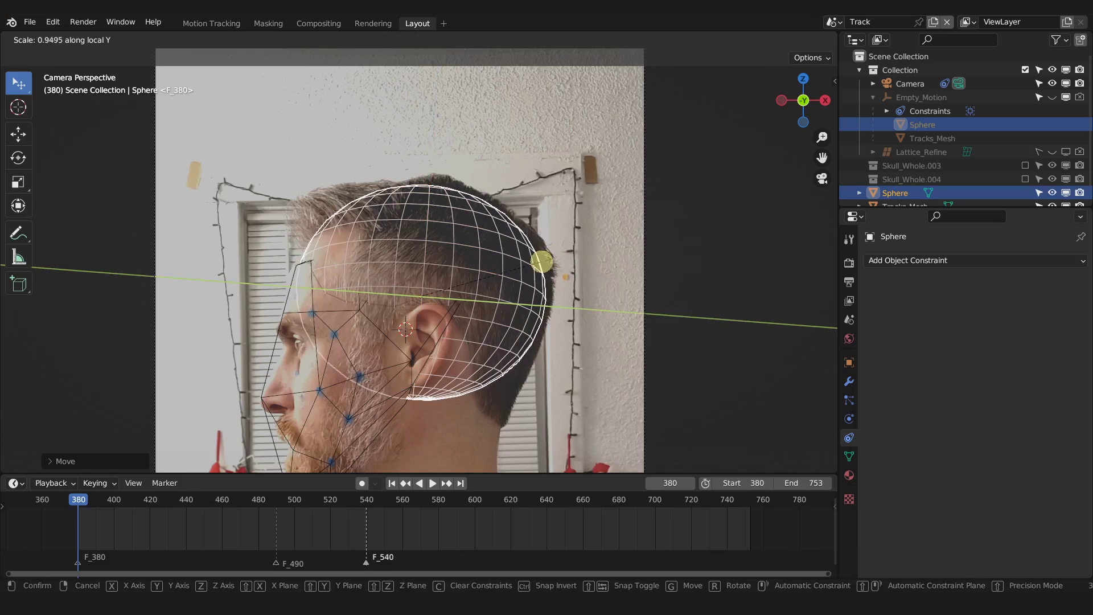
pyautogui.click(565, 245)
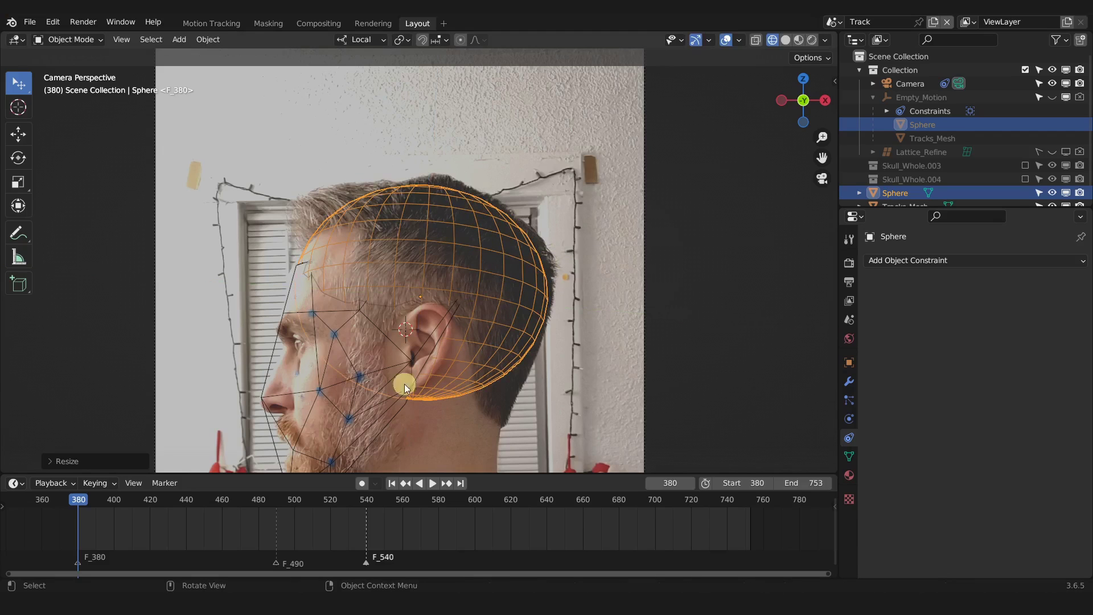
# Select the Sphere, then add Tracks_Mesh as the active object
pyautogui.scroll(-3, 536, 290)
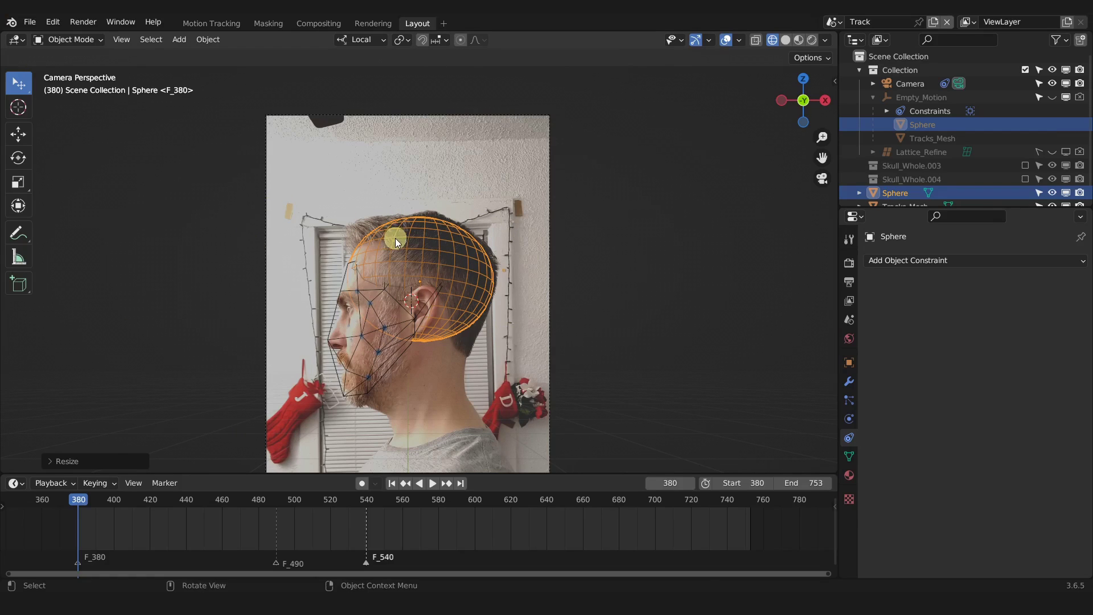
pyautogui.scroll(2, 446, 238)
pyautogui.keyDown('shift'); pyautogui.click(350, 326); pyautogui.keyUp('shift')
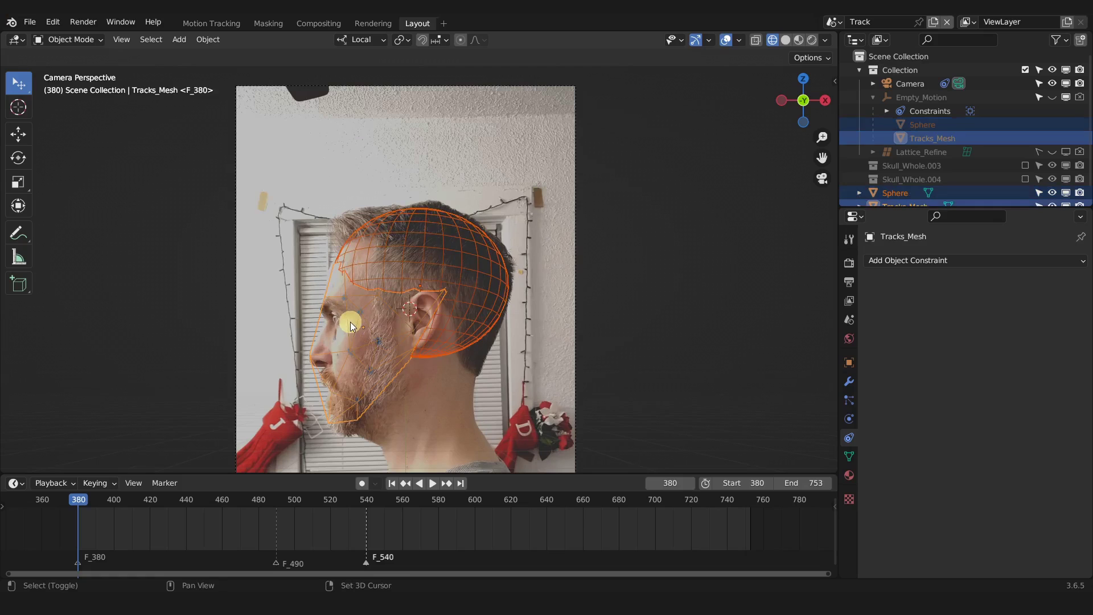
pyautogui.click(425, 232)
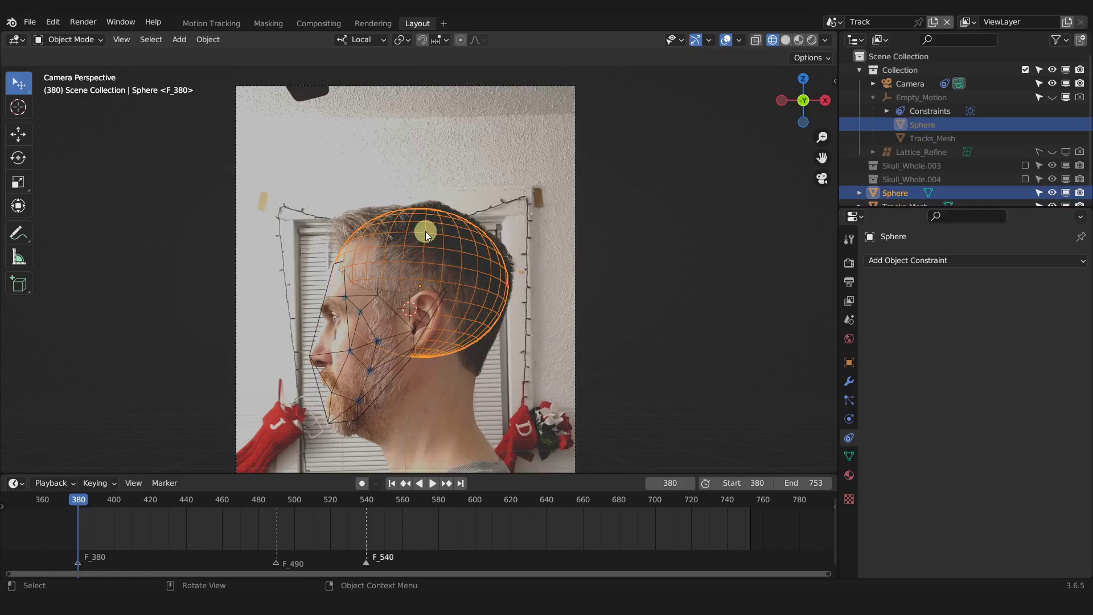
pyautogui.keyDown('shift'); pyautogui.click(346, 354); pyautogui.keyUp('shift')
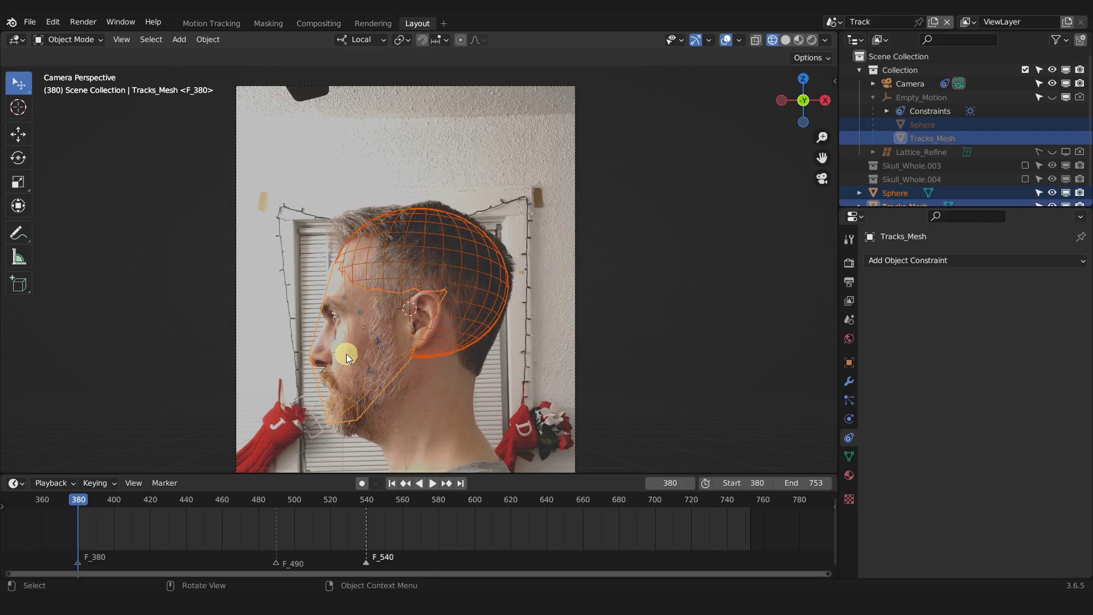
# Join the Sphere into Tracks_Mesh, scrub frames 380–515 to check, and stop at frame 490
pyautogui.hotkey('ctrl', 'j')
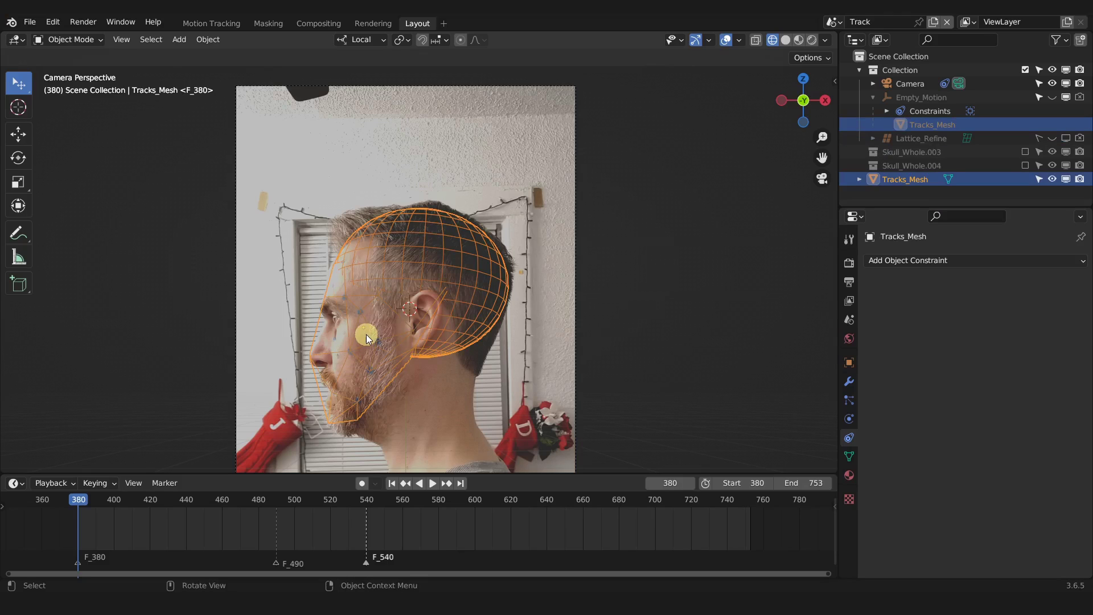
pyautogui.click(80, 505)
pyautogui.moveTo(80, 505); pyautogui.dragTo(322, 508)
pyautogui.click(418, 210)
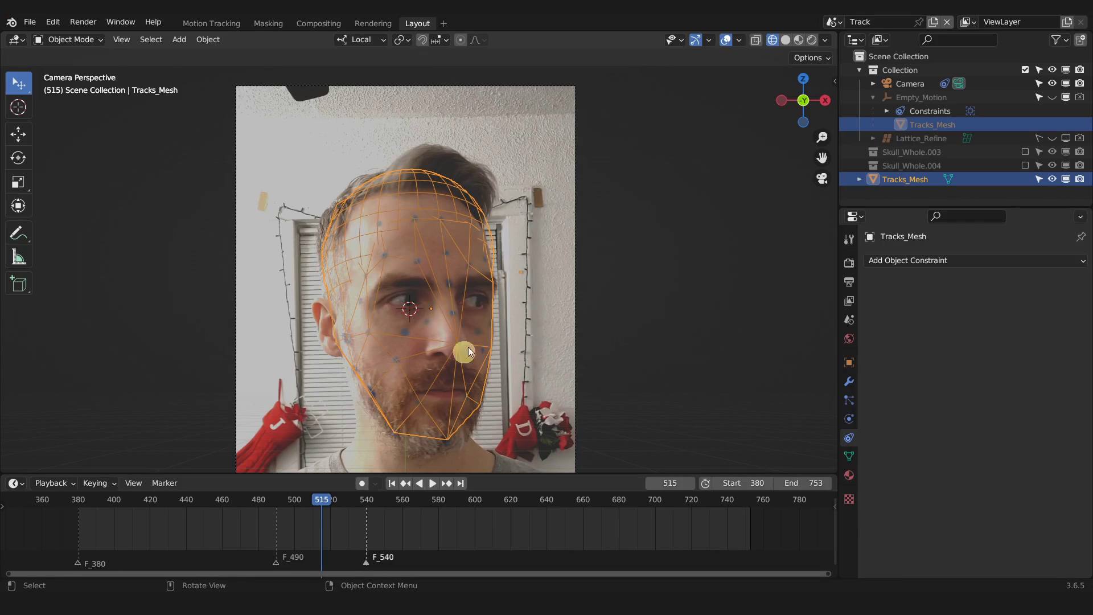
pyautogui.moveTo(350, 505); pyautogui.dragTo(98, 504)
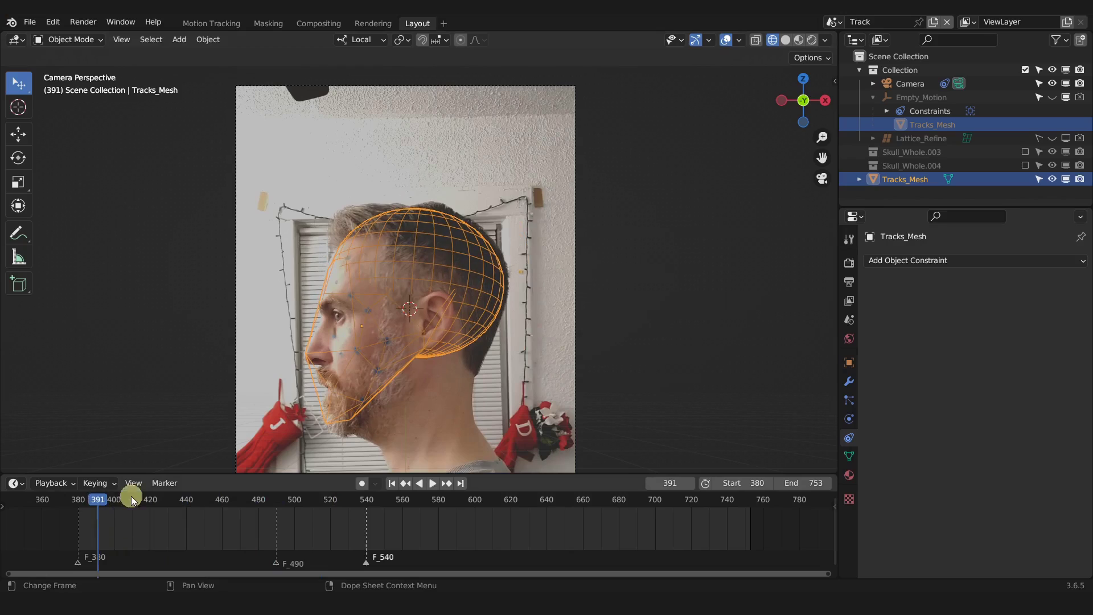
pyautogui.click(391, 483)
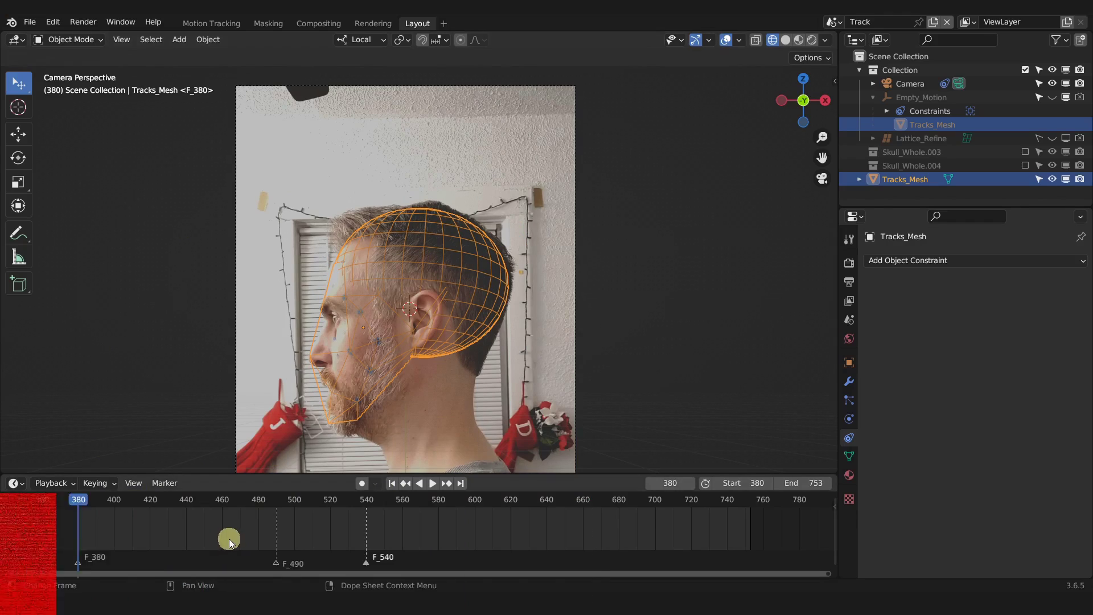
pyautogui.click(276, 539)
# In Right view, add a Cube, enable X-ray, and scale it down
pyautogui.press('KP_3')
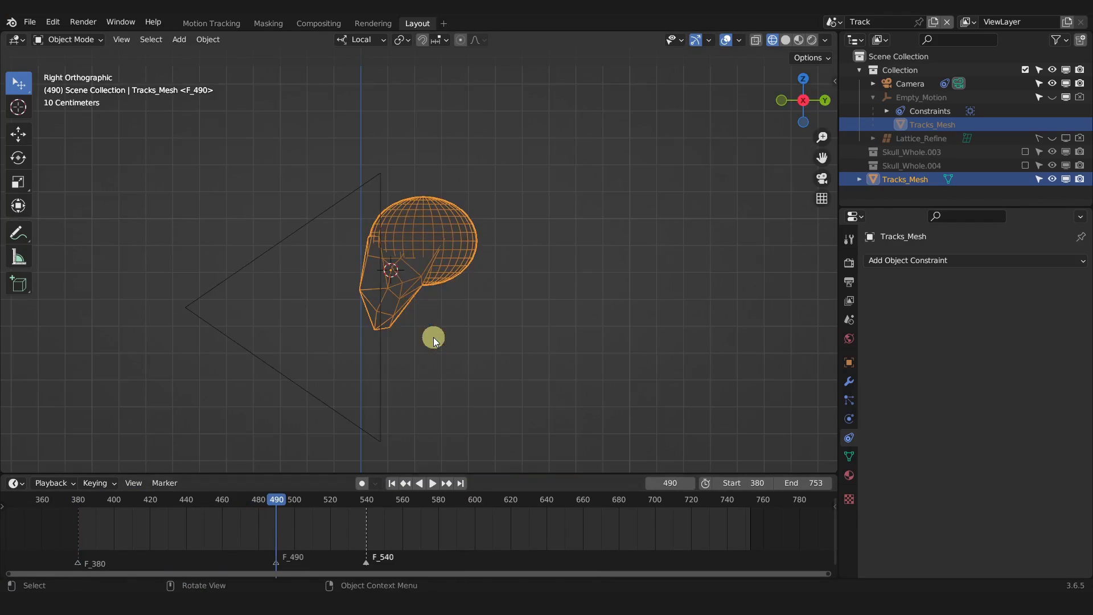
pyautogui.hotkey('shift', 'a')
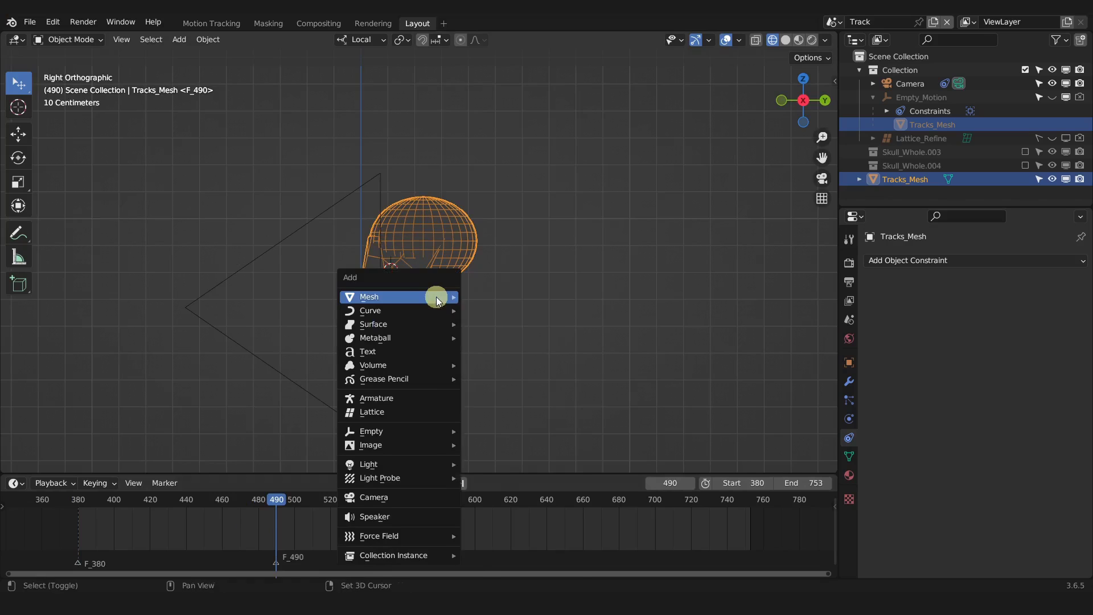
pyautogui.moveTo(436, 298)
pyautogui.click(493, 310)
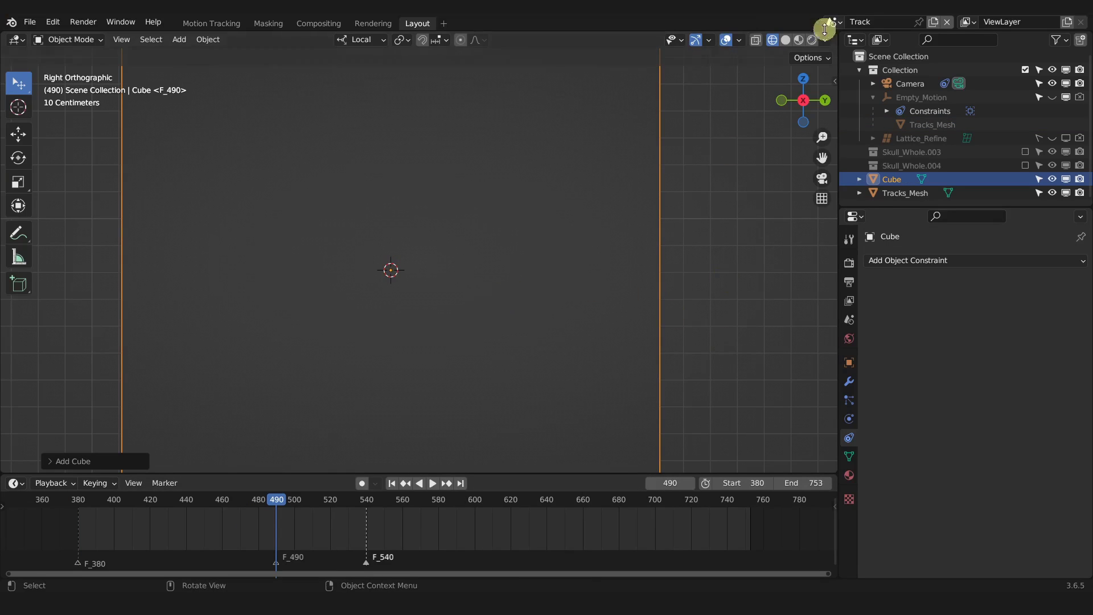
pyautogui.click(758, 42)
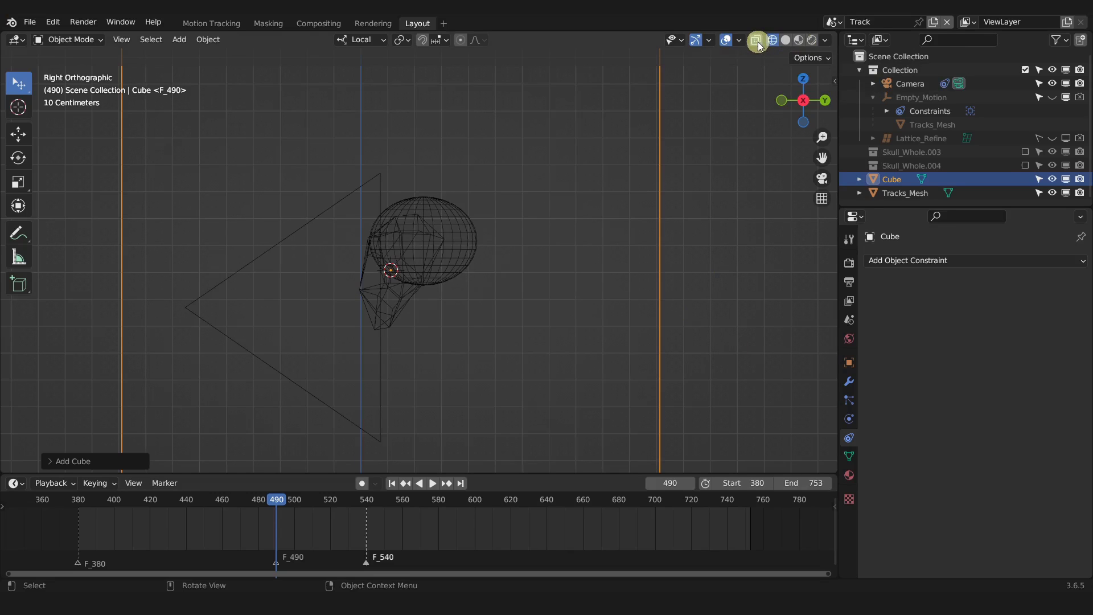
pyautogui.press('s')
pyautogui.click(506, 262)
# Move and enlarge the cube so it encloses the whole head, checking from the top view
pyautogui.press('g')
pyautogui.click(532, 258)
pyautogui.press('s')
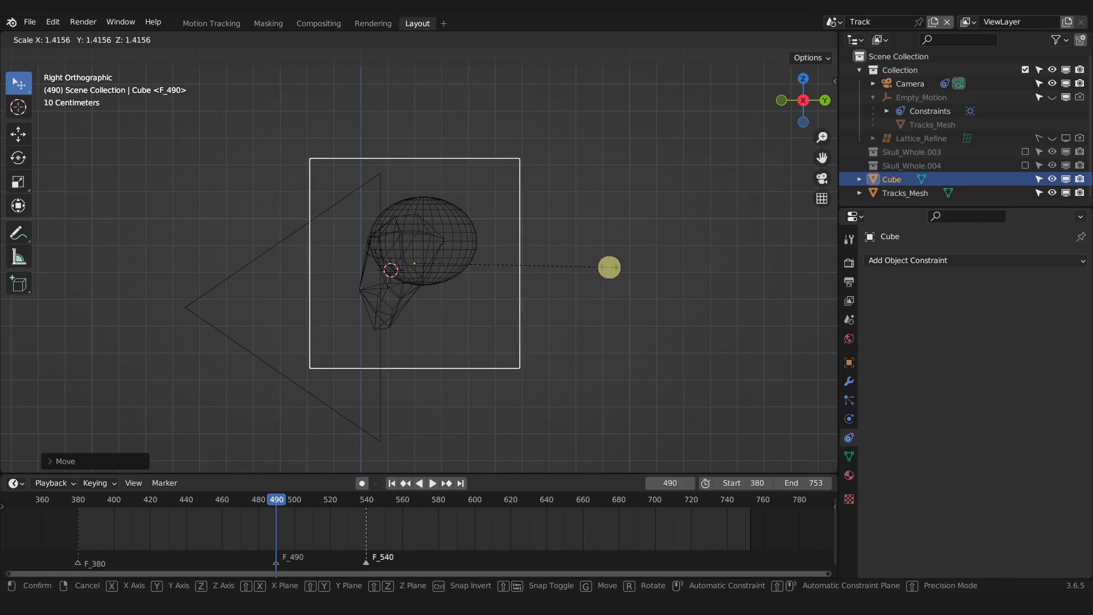
pyautogui.click(595, 264)
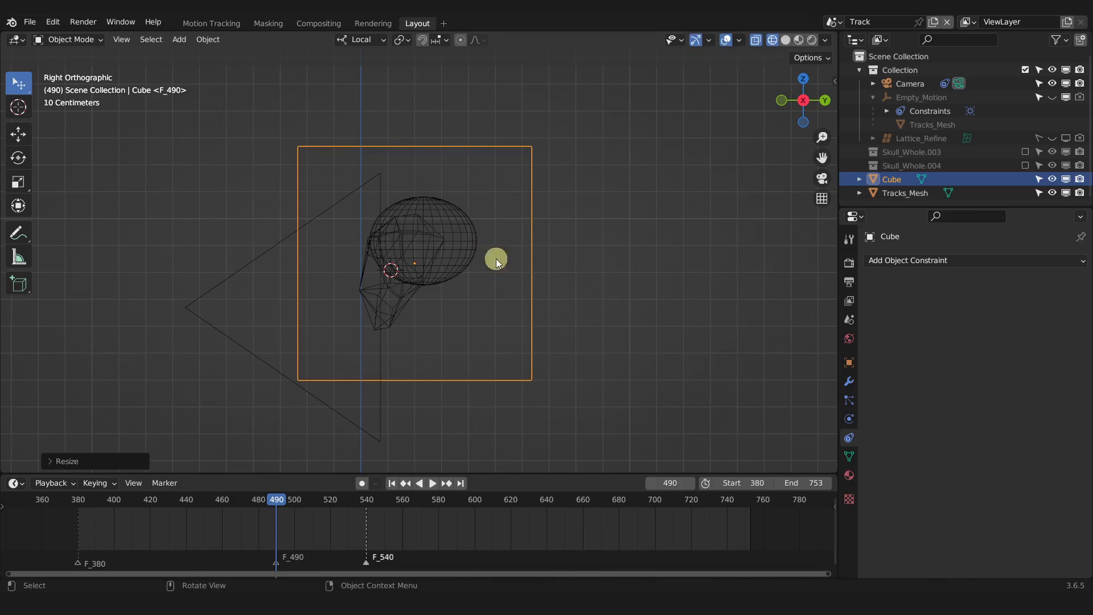
pyautogui.press('KP_7')
pyautogui.press('g')
pyautogui.click(453, 301)
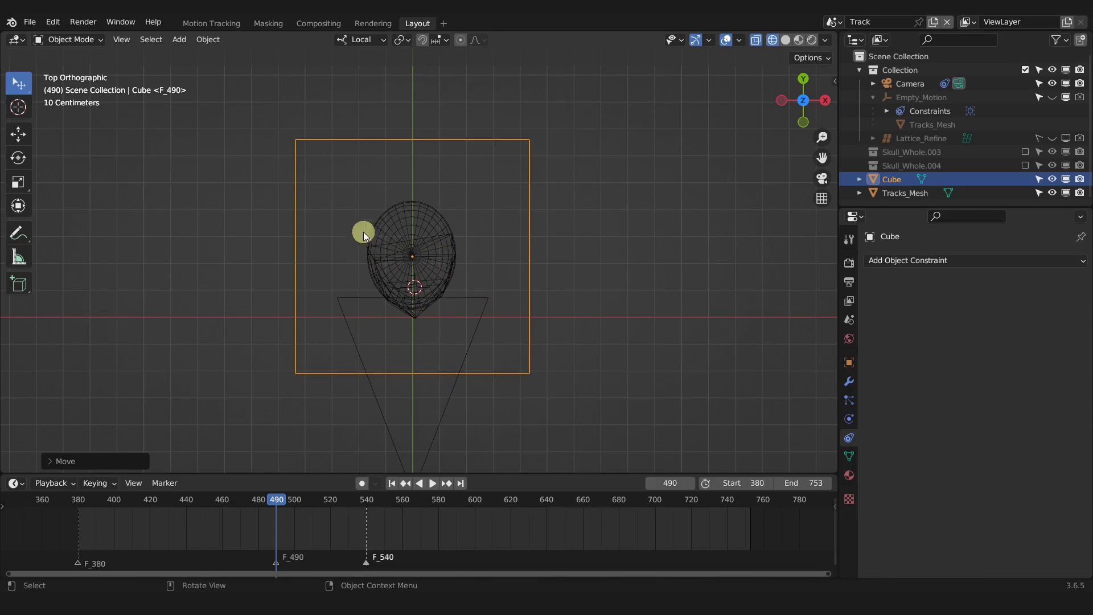
pyautogui.press('g')
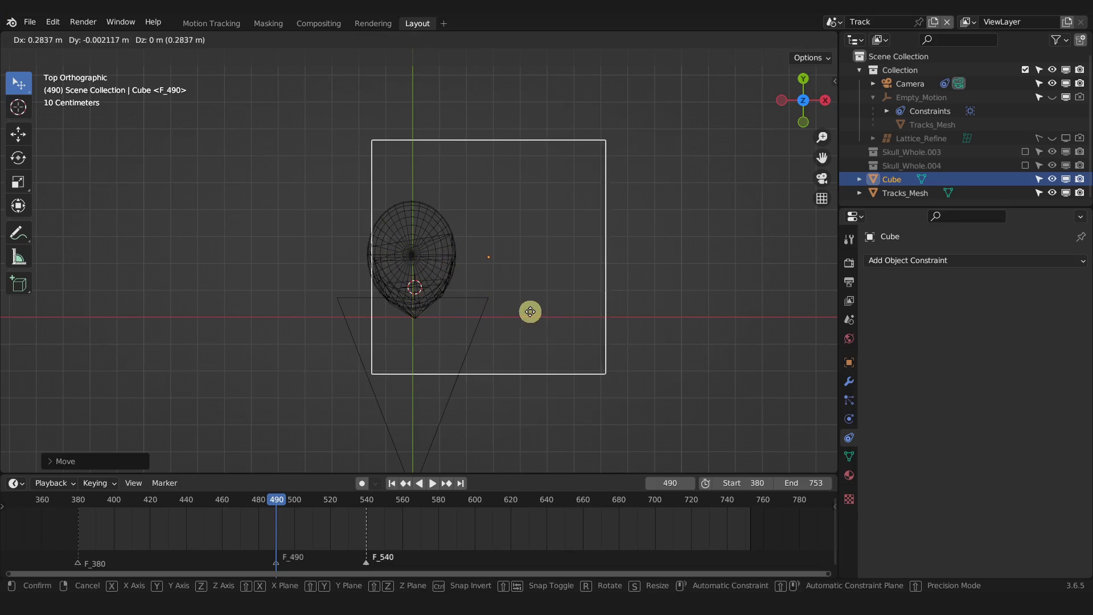
pyautogui.press('Escape')
pyautogui.moveTo(431, 257); pyautogui.dragTo(536, 245, button='middle')
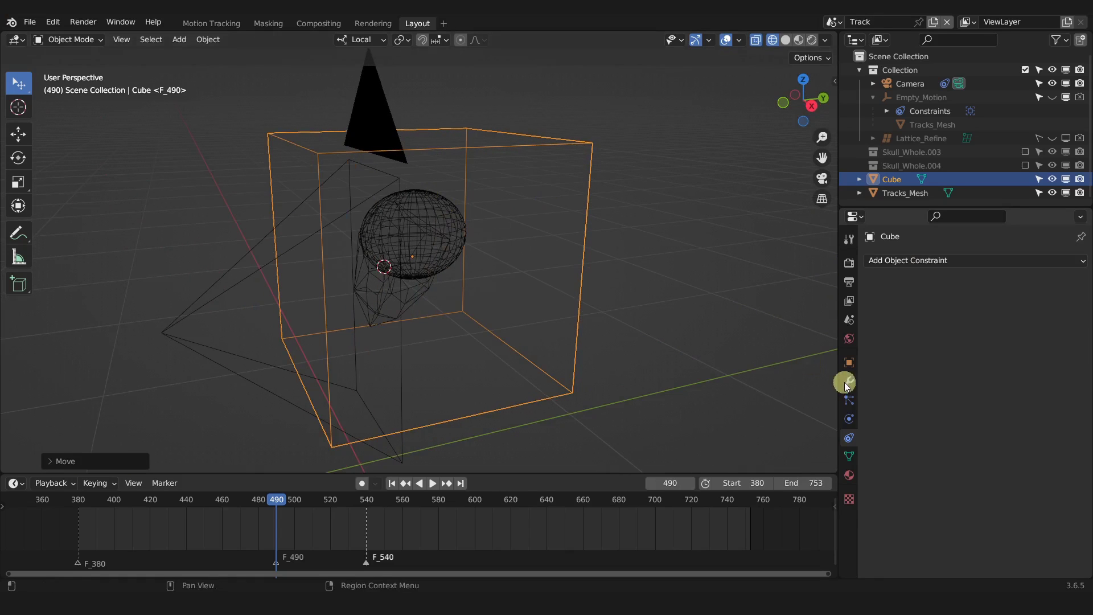
pyautogui.click(920, 260)
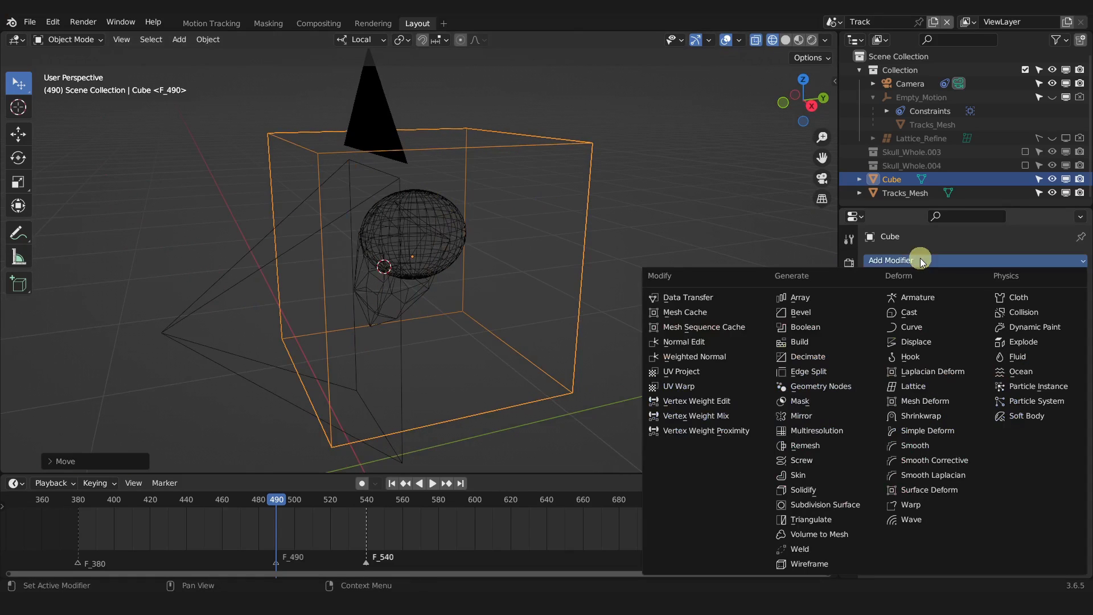
# Add a Subdivision Surface modifier to the cube and enlarge it
pyautogui.click(839, 502)
pyautogui.moveTo(570, 252); pyautogui.dragTo(549, 227, button='middle')
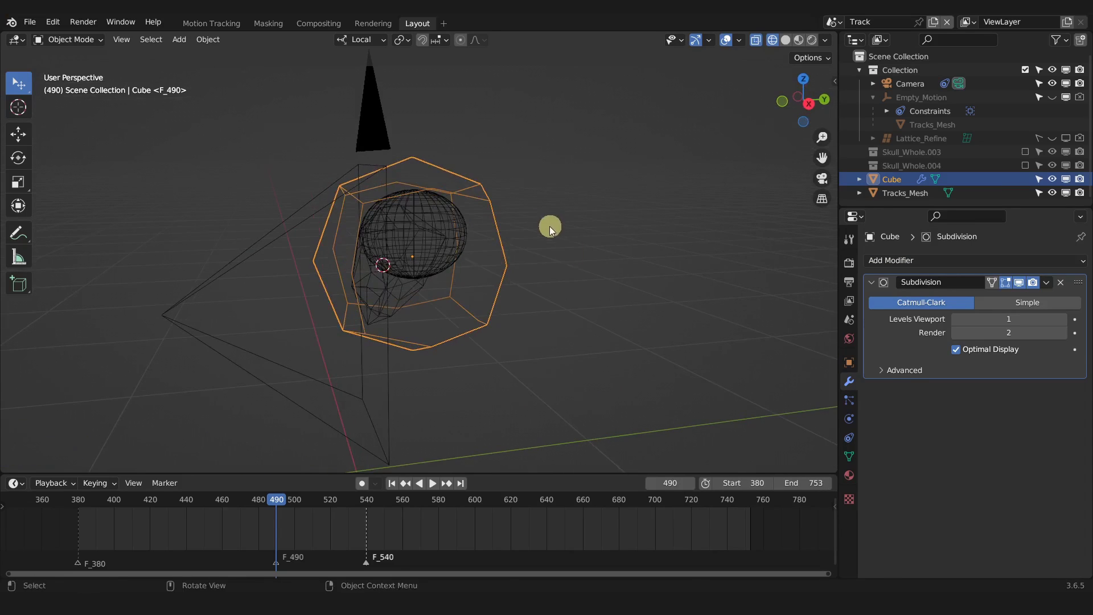
pyautogui.press('s')
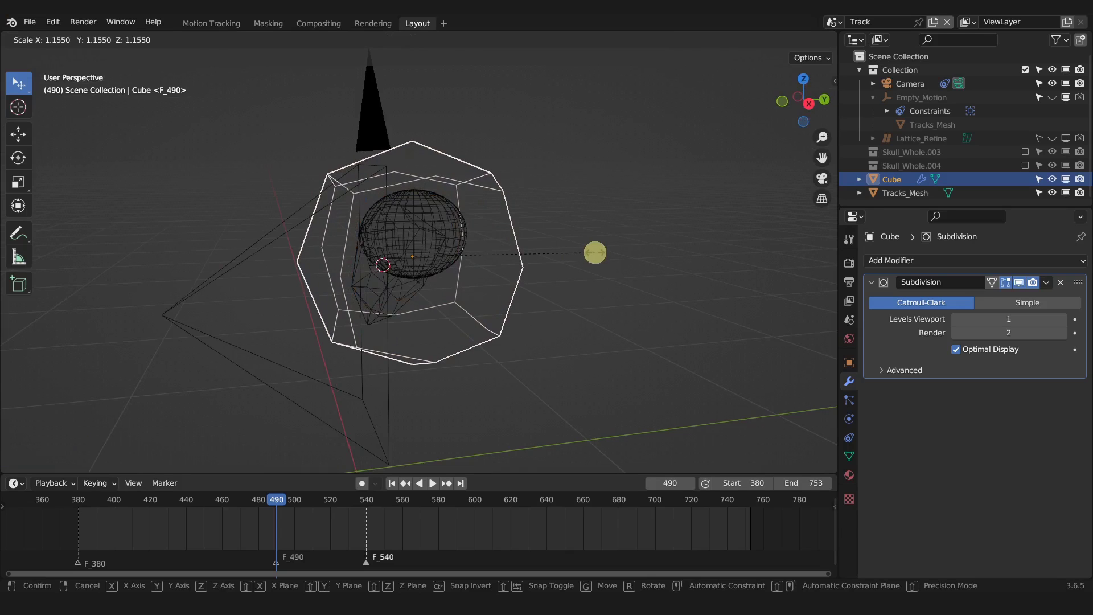
pyautogui.click(595, 252)
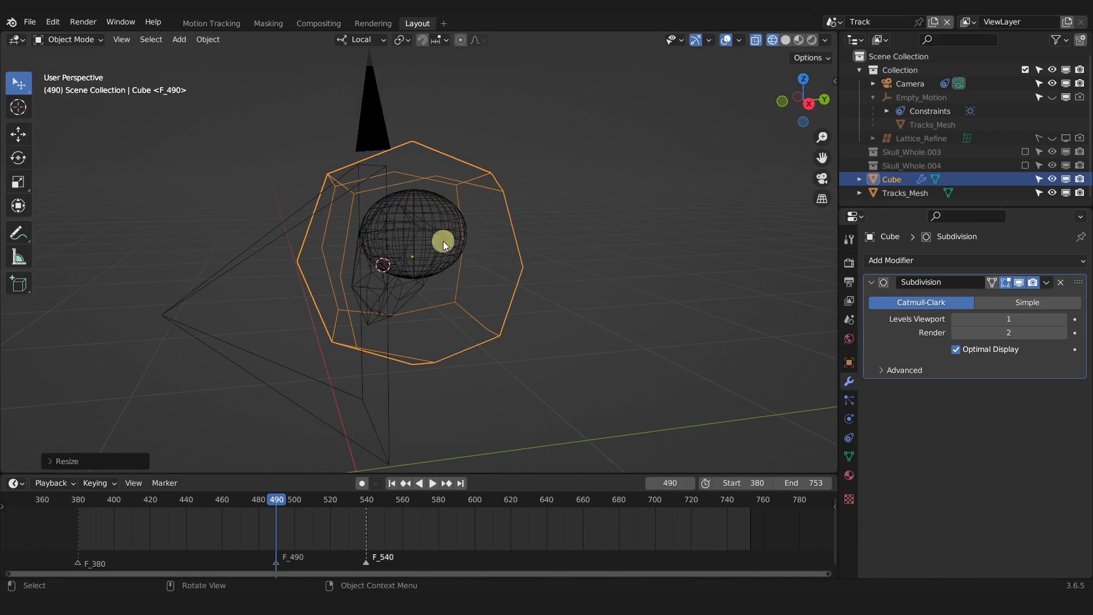
# Apply the scale on the Tracks_Mesh head, then reselect the cube
pyautogui.click(441, 223)
pyautogui.hotkey('ctrl', 'a')
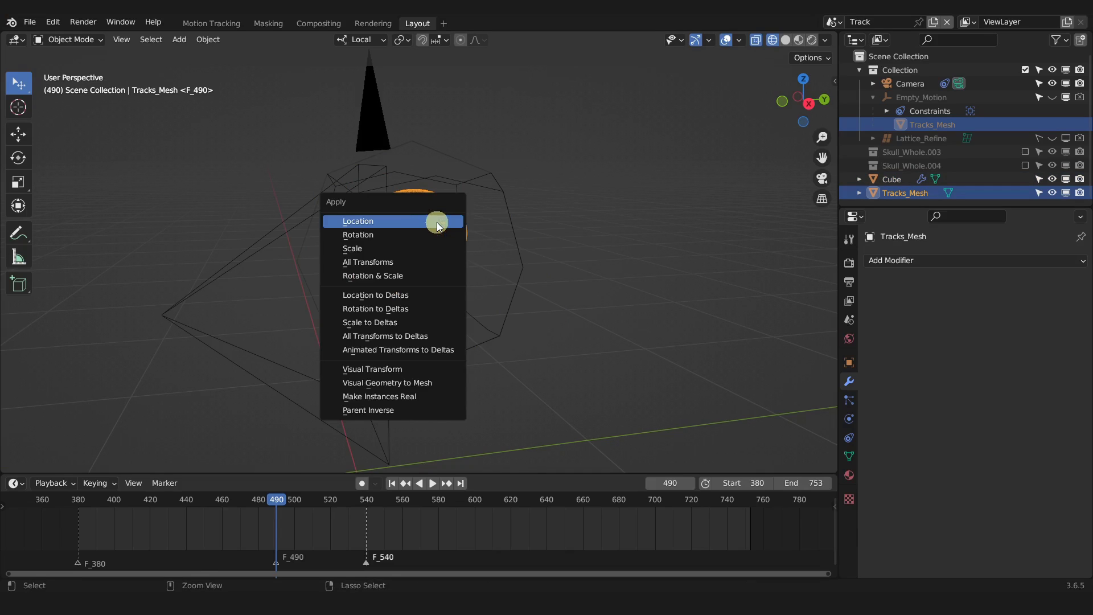
pyautogui.click(397, 254)
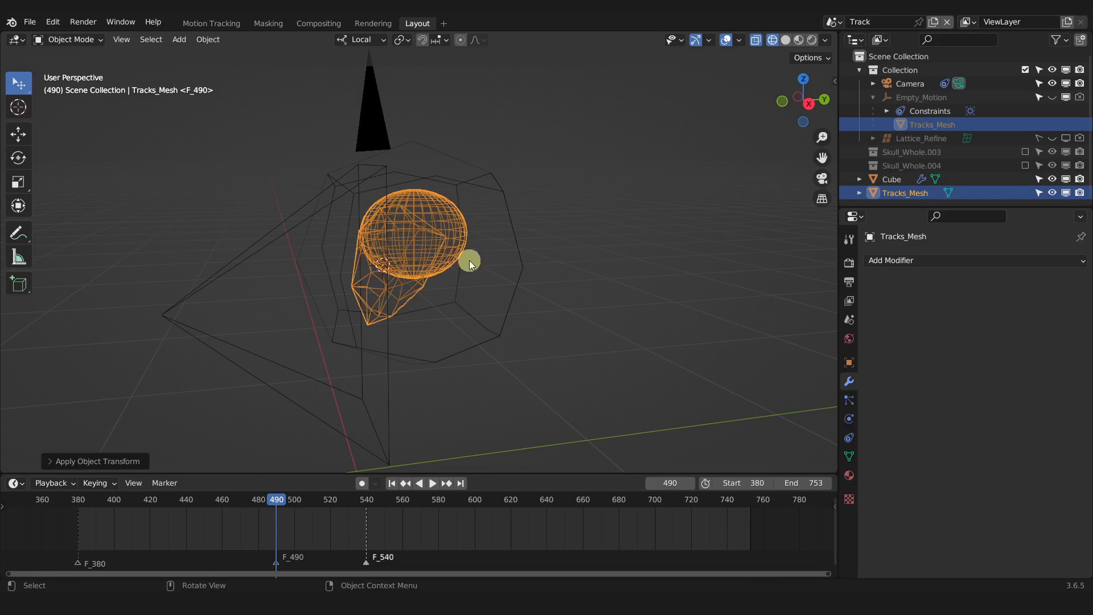
pyautogui.moveTo(459, 228); pyautogui.dragTo(511, 262, button='middle')
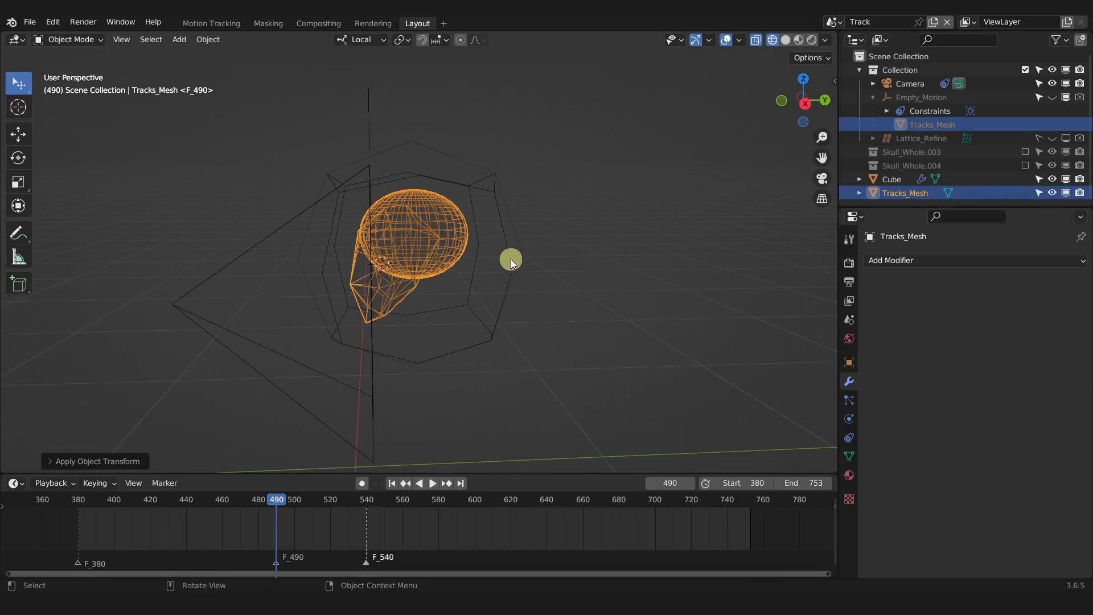
pyautogui.click(512, 259)
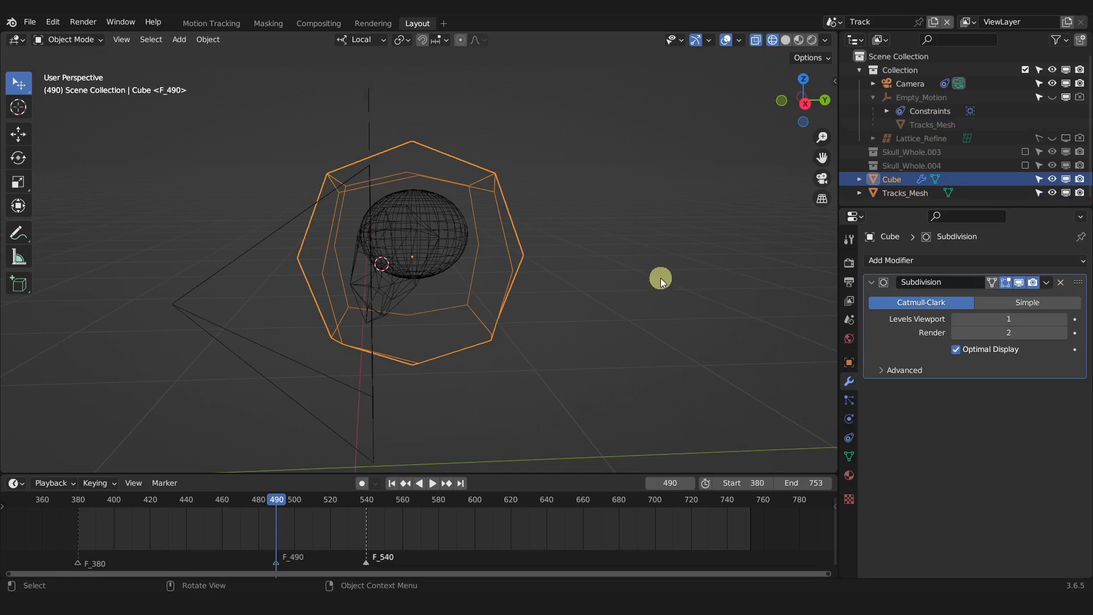
pyautogui.moveTo(559, 308); pyautogui.dragTo(510, 272, button='middle')
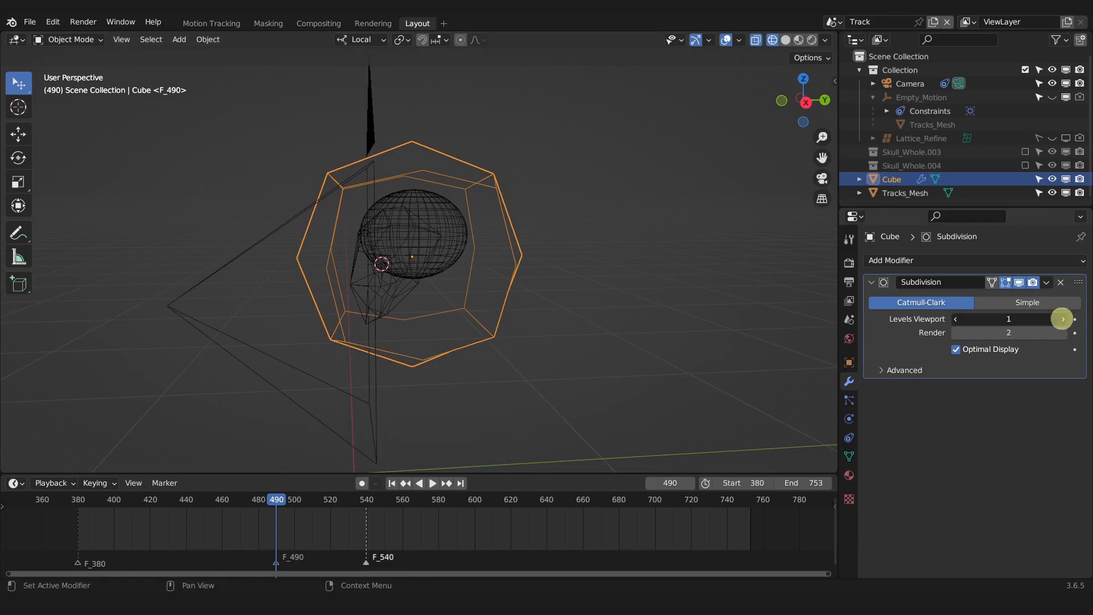
# Set subdivision Viewport and Render levels to 3, disable Optimal Display, and use Solid shading
pyautogui.click(1062, 319)
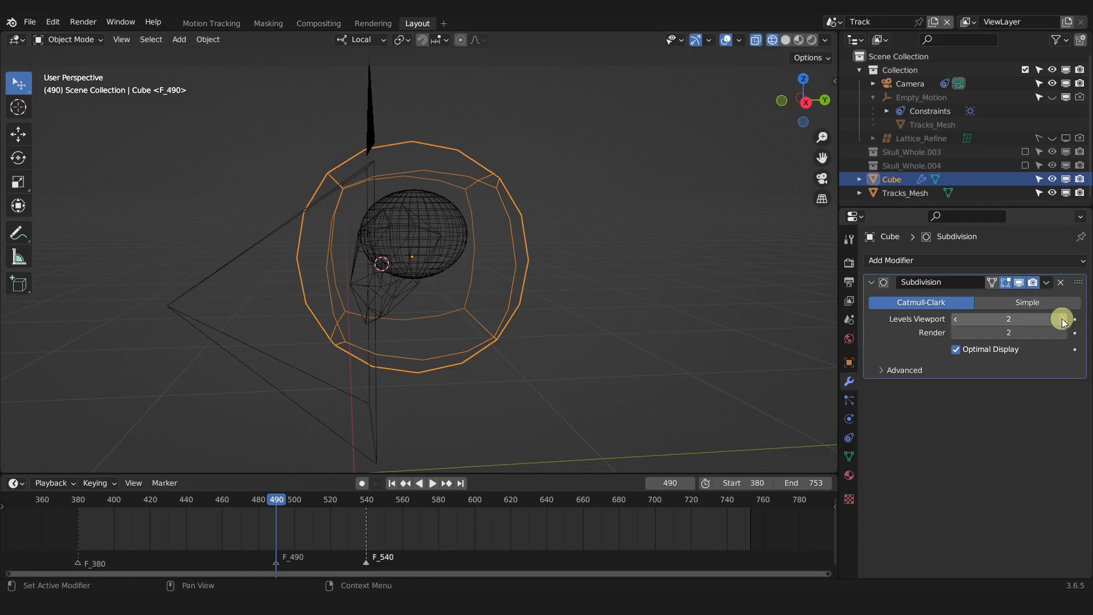
pyautogui.click(956, 349)
pyautogui.moveTo(435, 294)
pyautogui.mouseDown(button='middle')
pyautogui.moveTo(472, 305)
pyautogui.moveTo(415, 298)
pyautogui.mouseUp(button='middle')
pyautogui.moveTo(453, 364); pyautogui.dragTo(489, 342, button='middle')
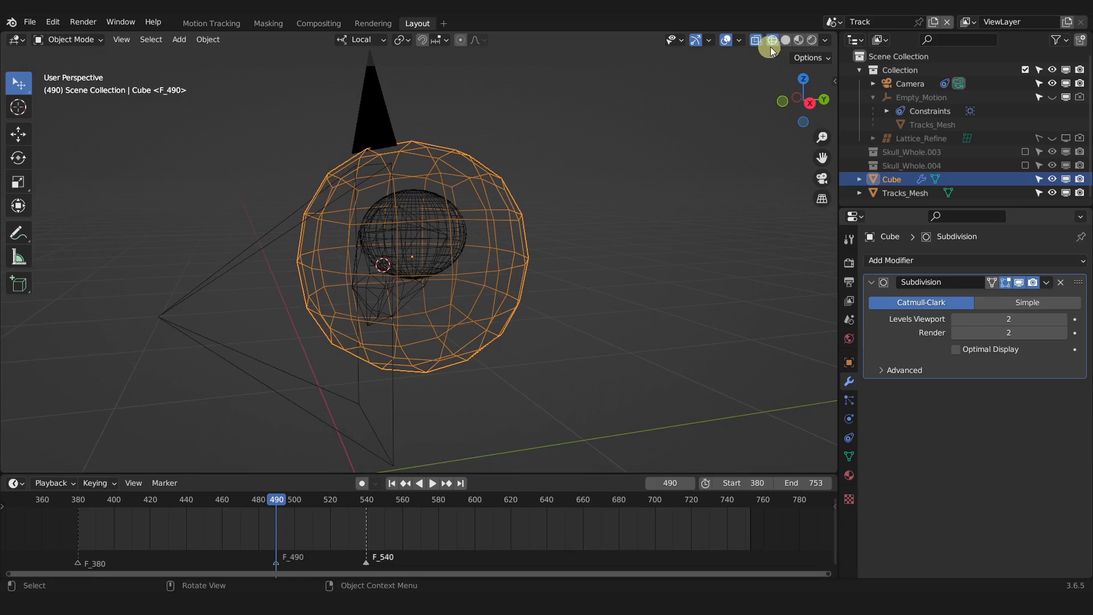
pyautogui.click(786, 41)
pyautogui.moveTo(467, 235)
pyautogui.mouseDown(button='middle')
pyautogui.moveTo(397, 234)
pyautogui.moveTo(522, 237)
pyautogui.moveTo(483, 231)
pyautogui.moveTo(450, 244)
pyautogui.mouseUp(button='middle')
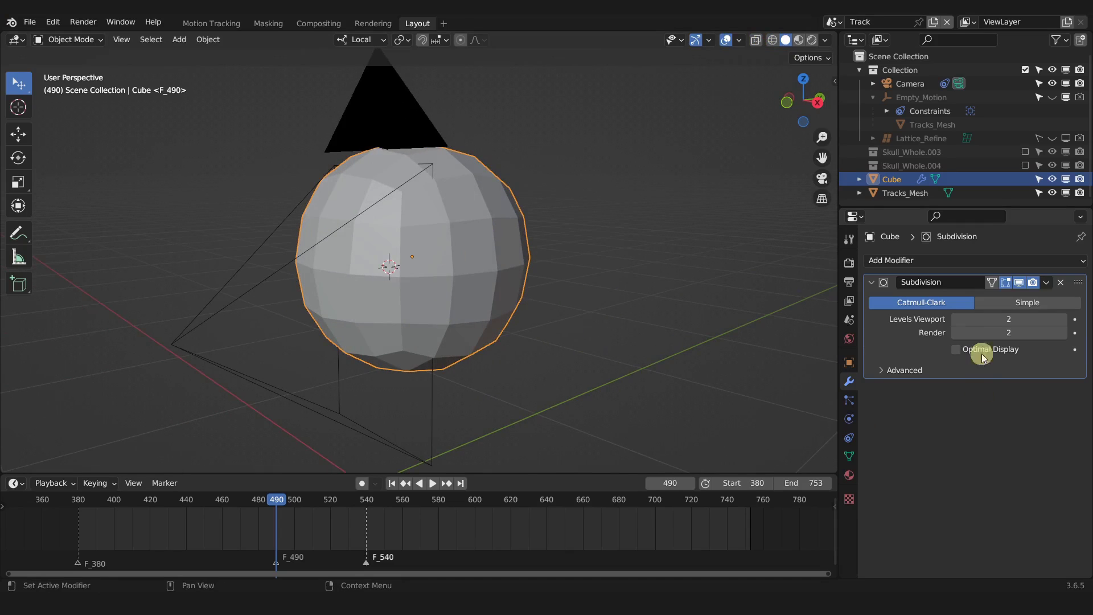
pyautogui.click(1064, 320)
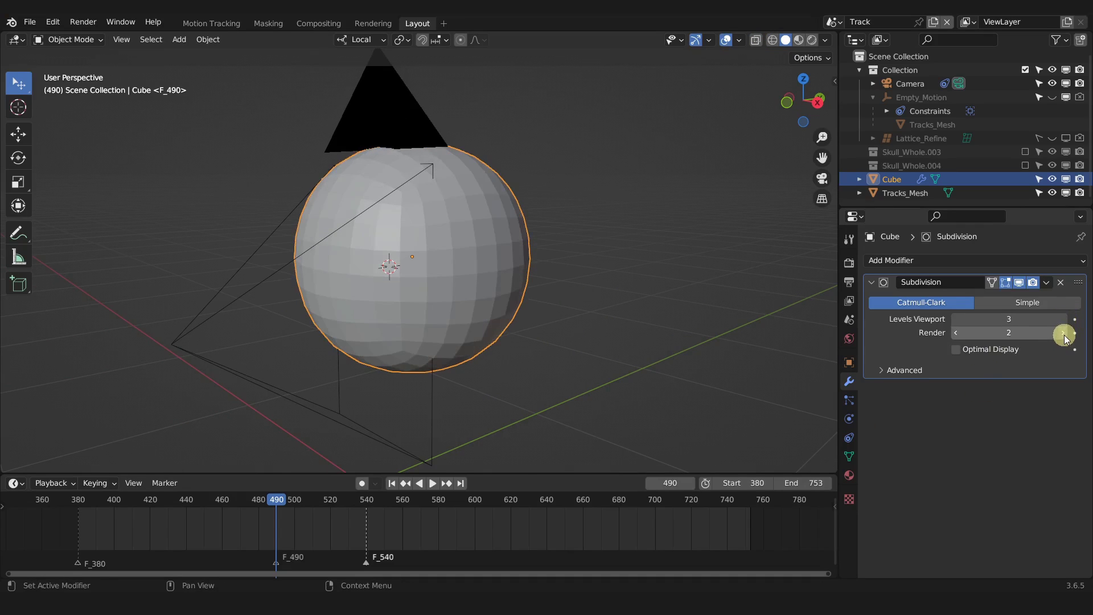
pyautogui.click(1064, 333)
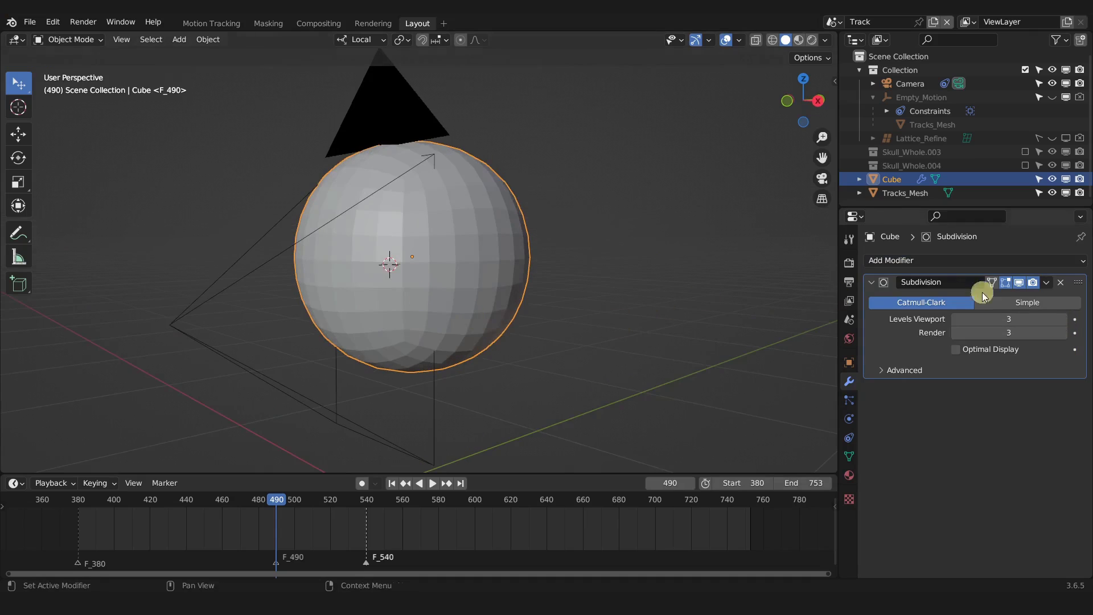
pyautogui.click(975, 260)
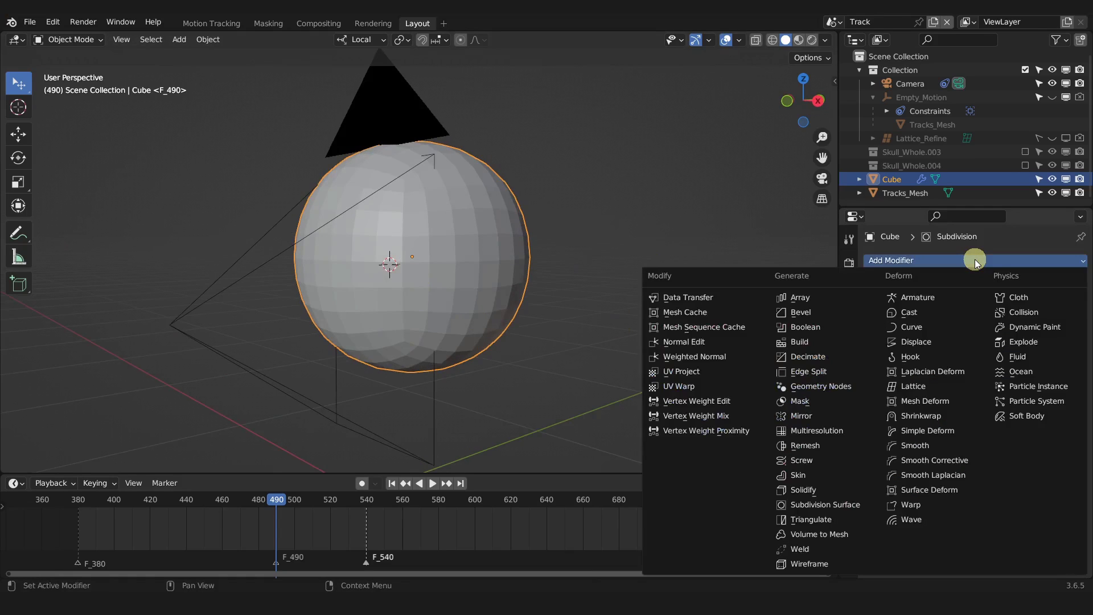
# Add a Shrinkwrap modifier to the cube with Tracks_Mesh as its target
pyautogui.click(924, 415)
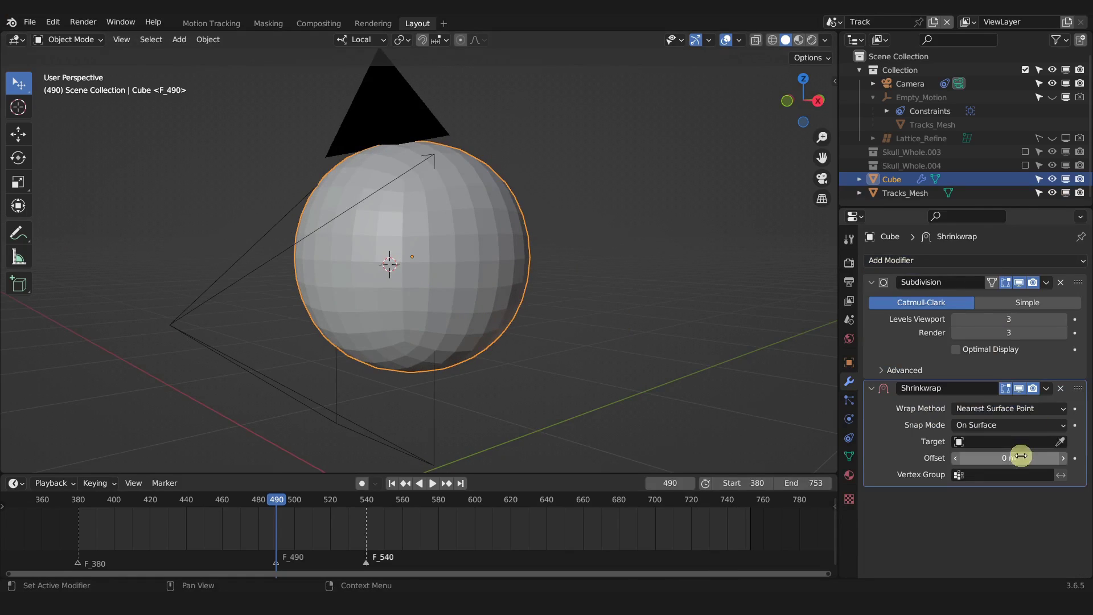
pyautogui.click(1061, 441)
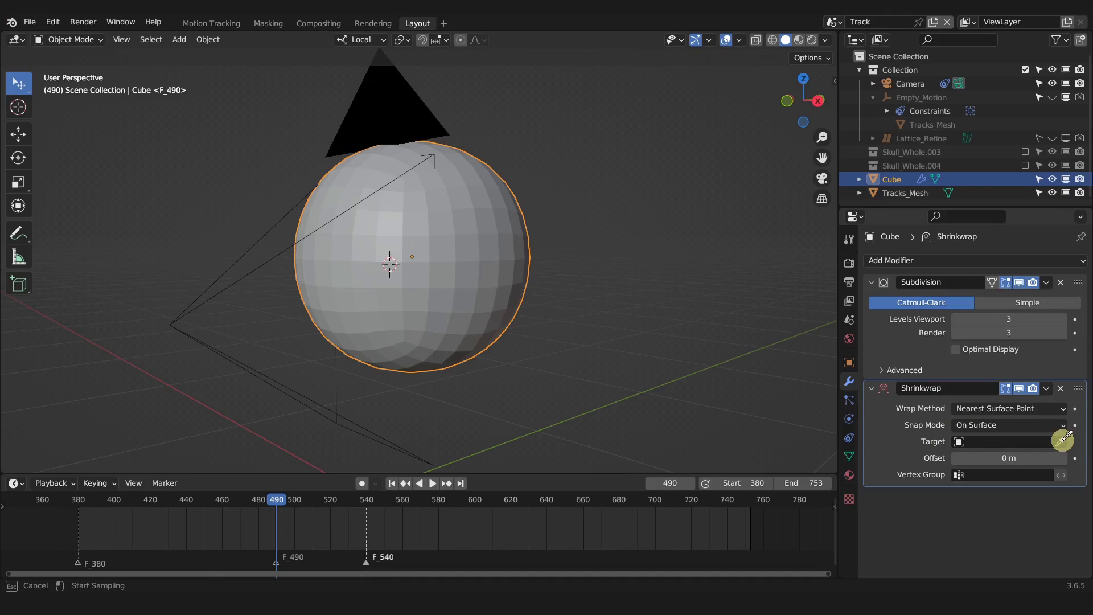
pyautogui.click(916, 195)
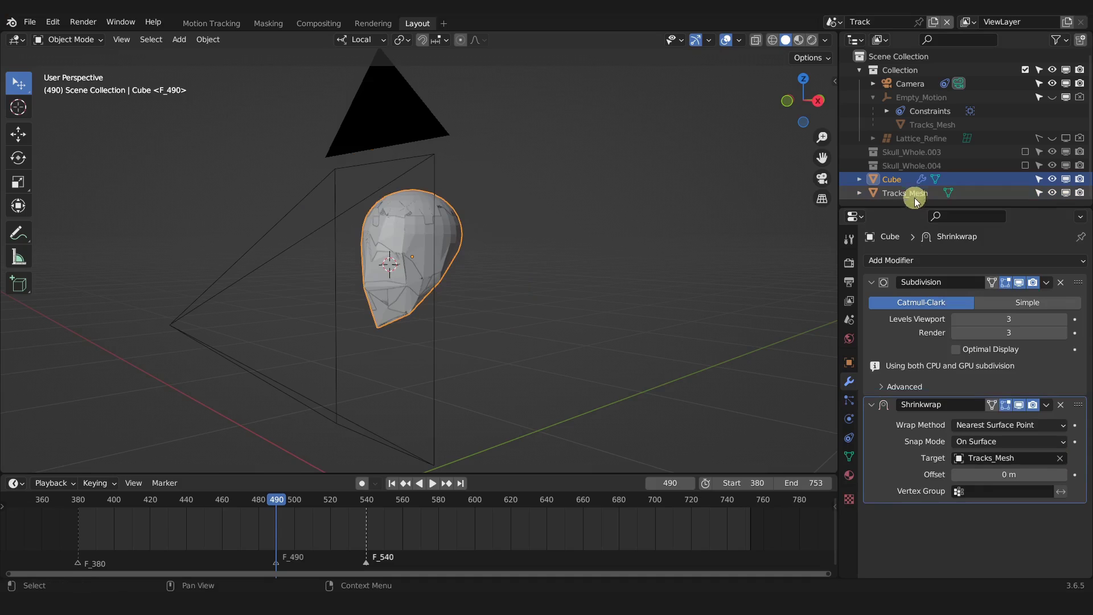
pyautogui.moveTo(565, 231); pyautogui.dragTo(504, 248, button='middle')
pyautogui.scroll(2, 418, 275)
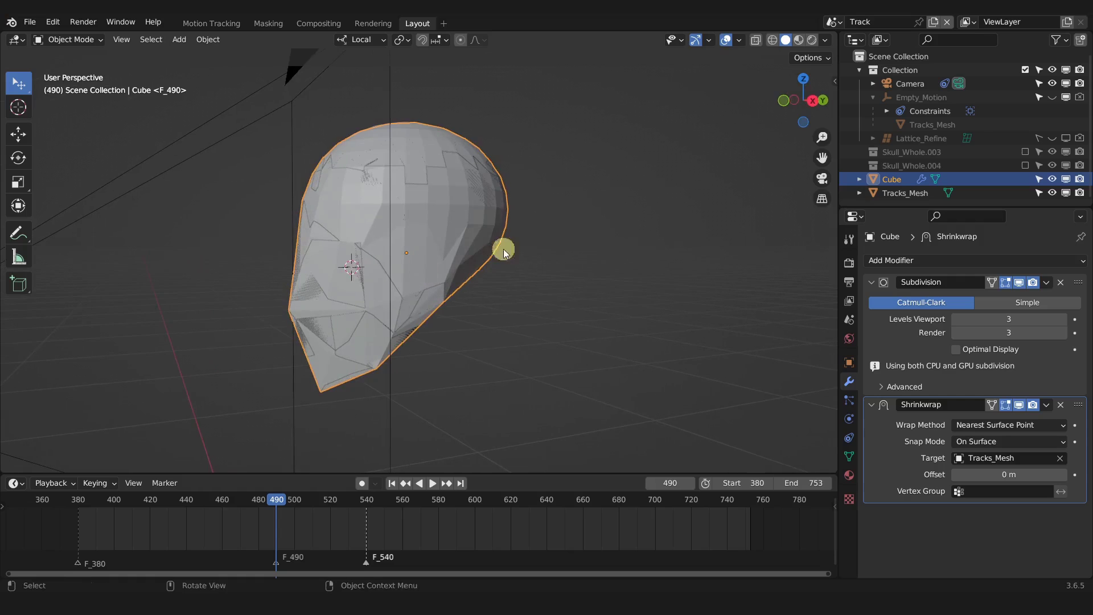
# Hide Tracks_Mesh, show all subdivided edges, and turn on the Wireframe overlay
pyautogui.click(1057, 187)
pyautogui.moveTo(529, 257); pyautogui.dragTo(450, 231, button='middle')
pyautogui.moveTo(492, 307); pyautogui.dragTo(495, 282, button='middle')
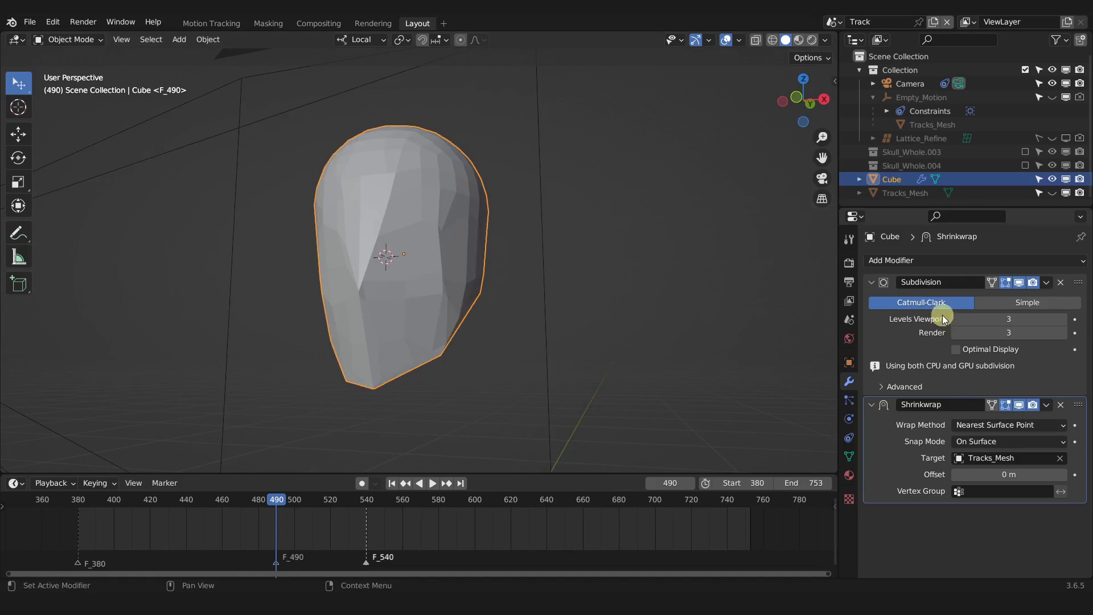
pyautogui.click(956, 349)
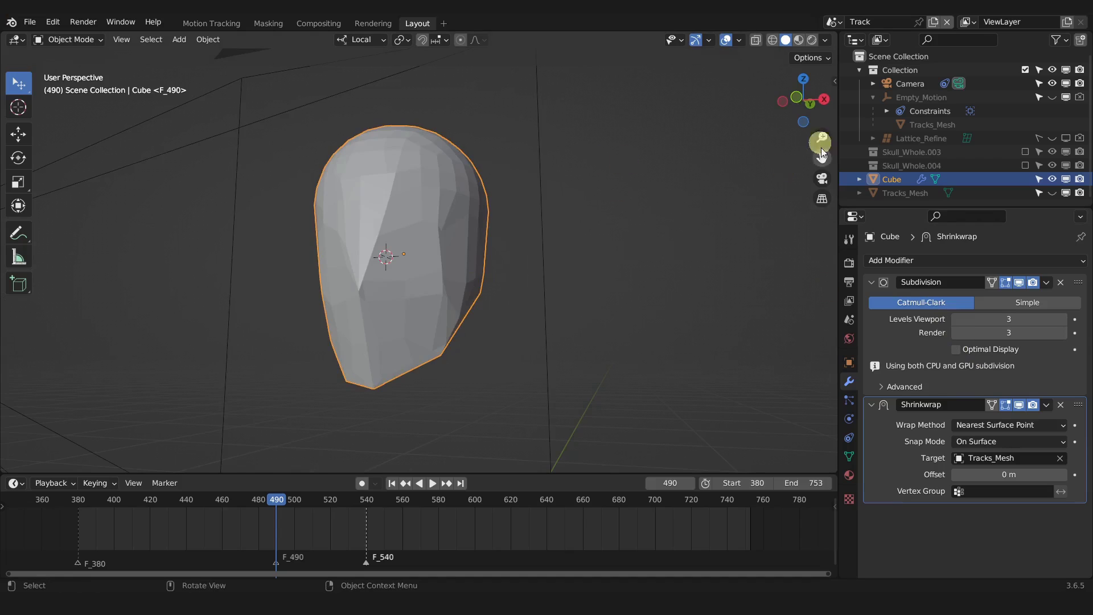
pyautogui.click(739, 39)
pyautogui.click(655, 266)
# Enable On Cage for the shrinkwrap and push the wrapped surface slightly outward
pyautogui.moveTo(350, 213)
pyautogui.mouseDown(button='middle')
pyautogui.moveTo(415, 225)
pyautogui.moveTo(476, 211)
pyautogui.moveTo(416, 223)
pyautogui.moveTo(234, 227)
pyautogui.moveTo(286, 256)
pyautogui.moveTo(336, 221)
pyautogui.mouseUp(button='middle')
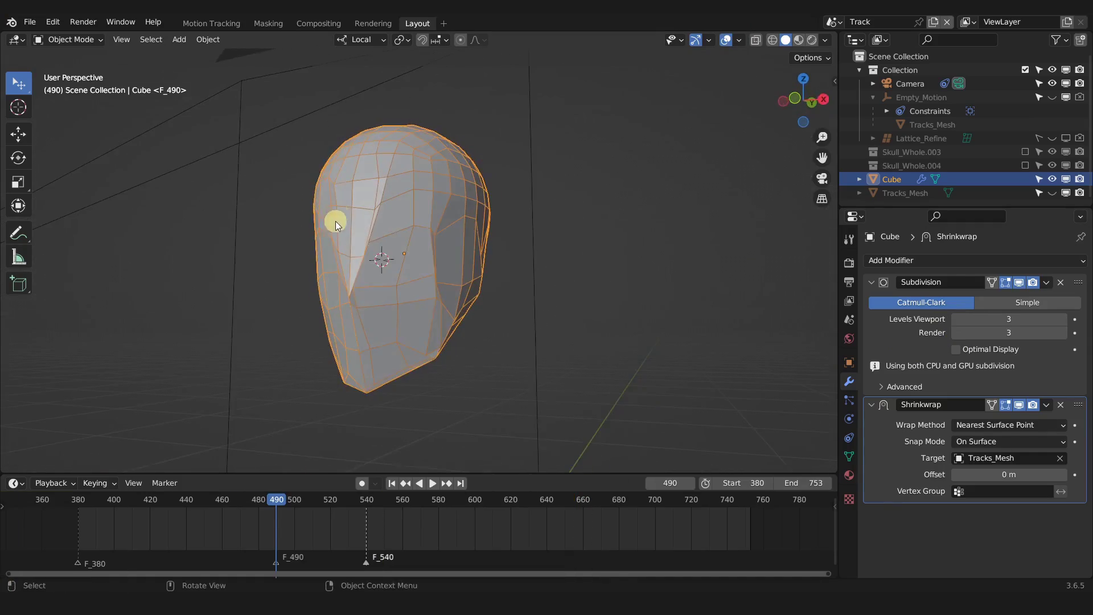
pyautogui.moveTo(518, 217); pyautogui.dragTo(412, 225, button='middle')
pyautogui.moveTo(464, 199); pyautogui.dragTo(547, 228, button='middle')
pyautogui.click(992, 406)
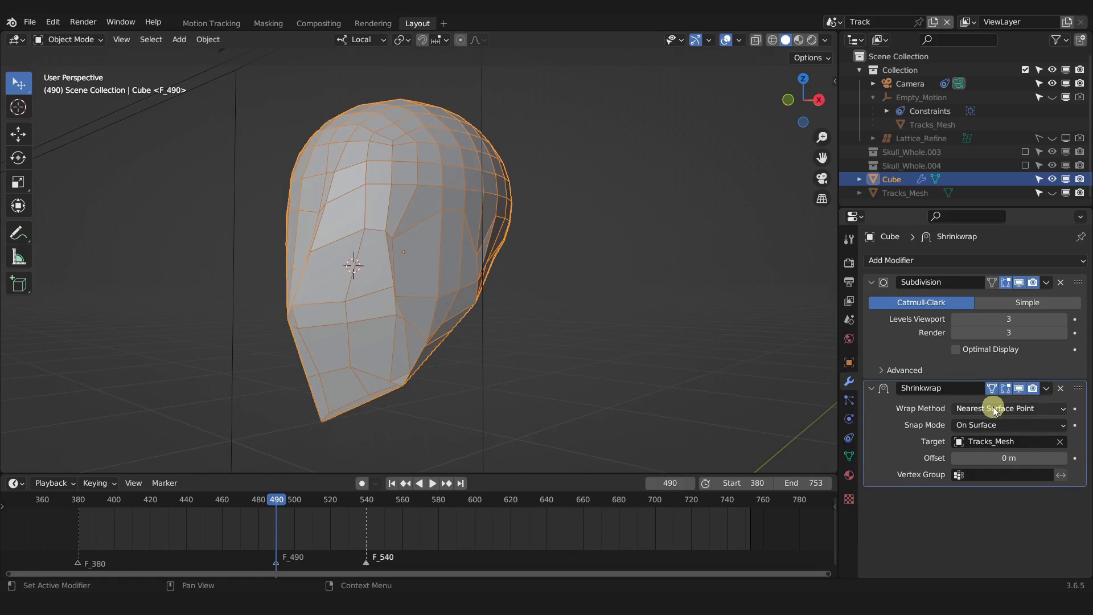
pyautogui.moveTo(992, 464); pyautogui.dragTo(459, 316)
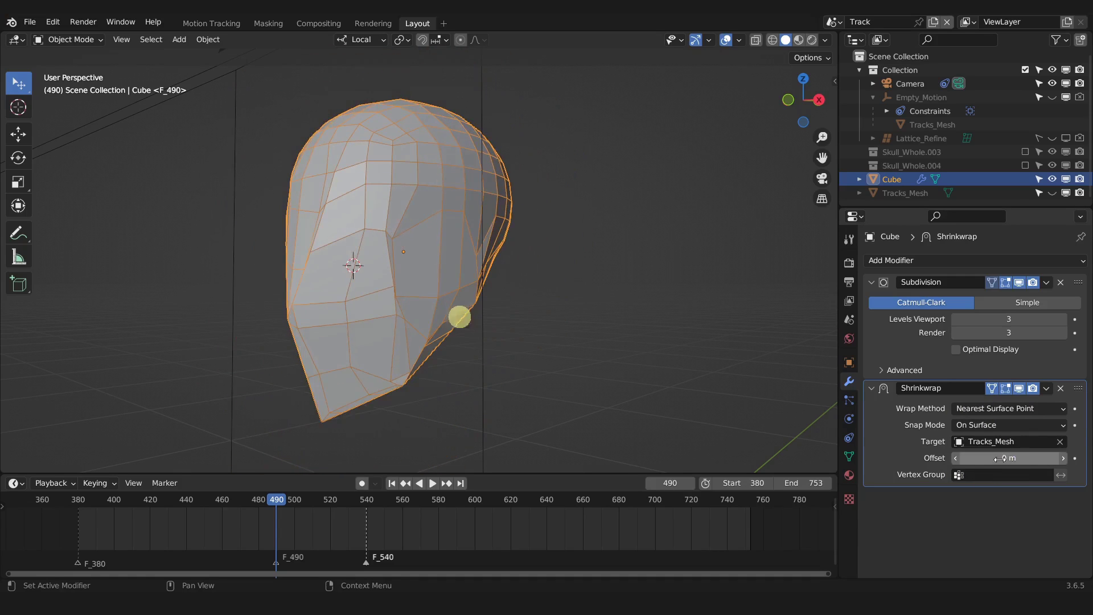
# Add a Smooth modifier after Shrinkwrap, adjust its Factor, and set Repeat to 2
pyautogui.click(921, 260)
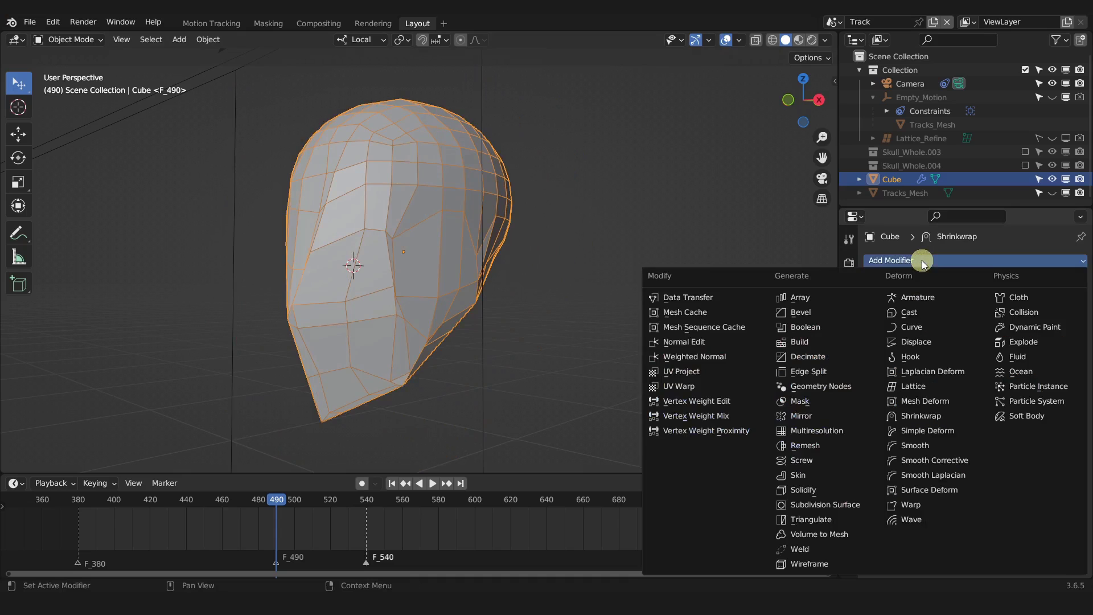
pyautogui.click(923, 446)
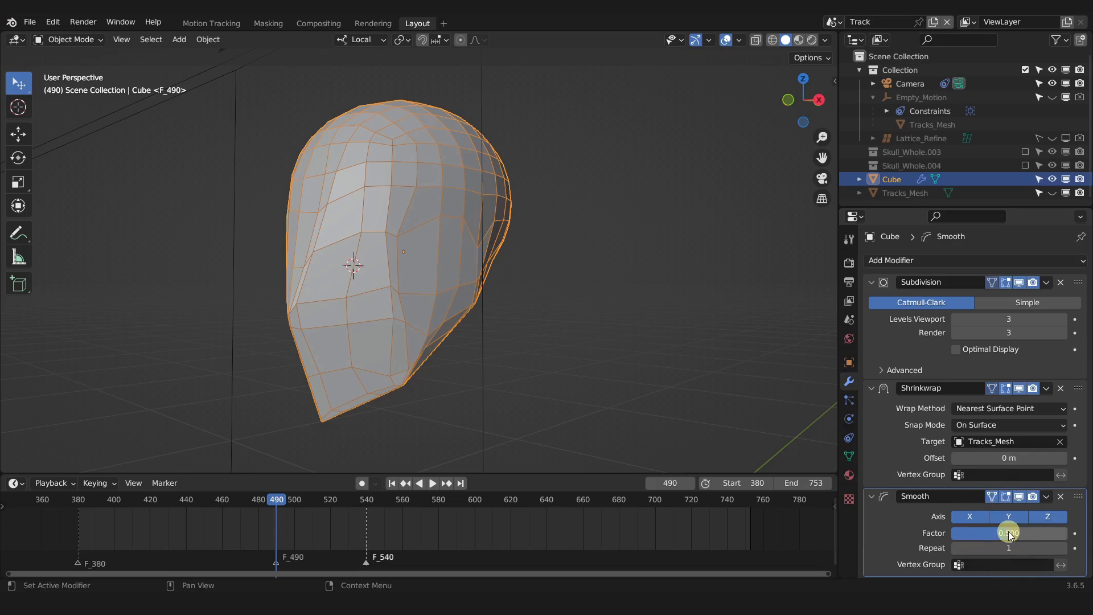
pyautogui.moveTo(1009, 533); pyautogui.dragTo(474, 244)
pyautogui.moveTo(479, 244); pyautogui.dragTo(1054, 543)
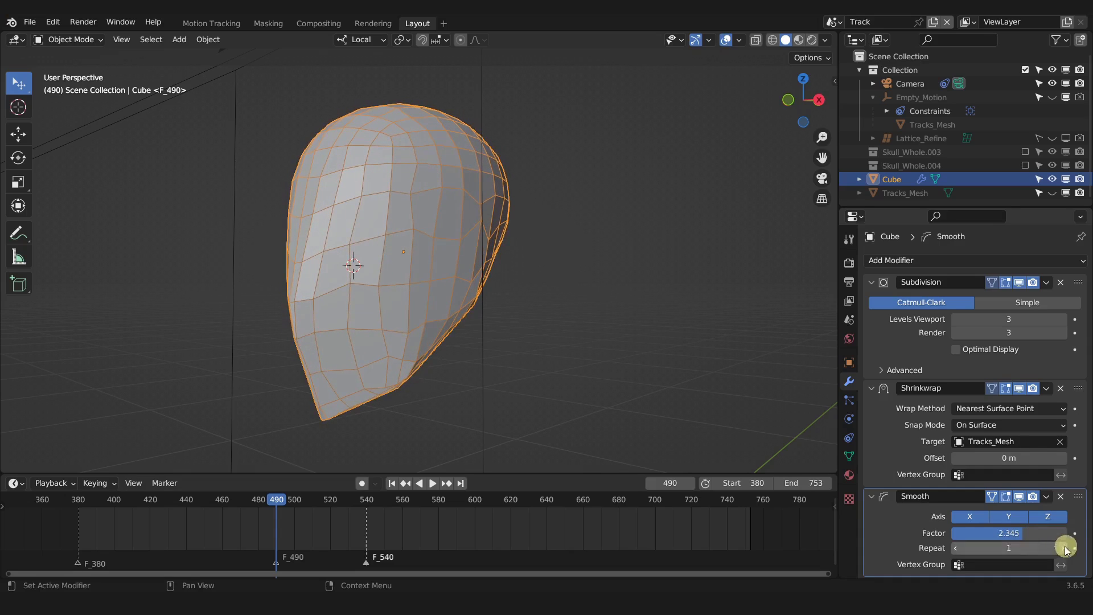
pyautogui.click(1064, 548)
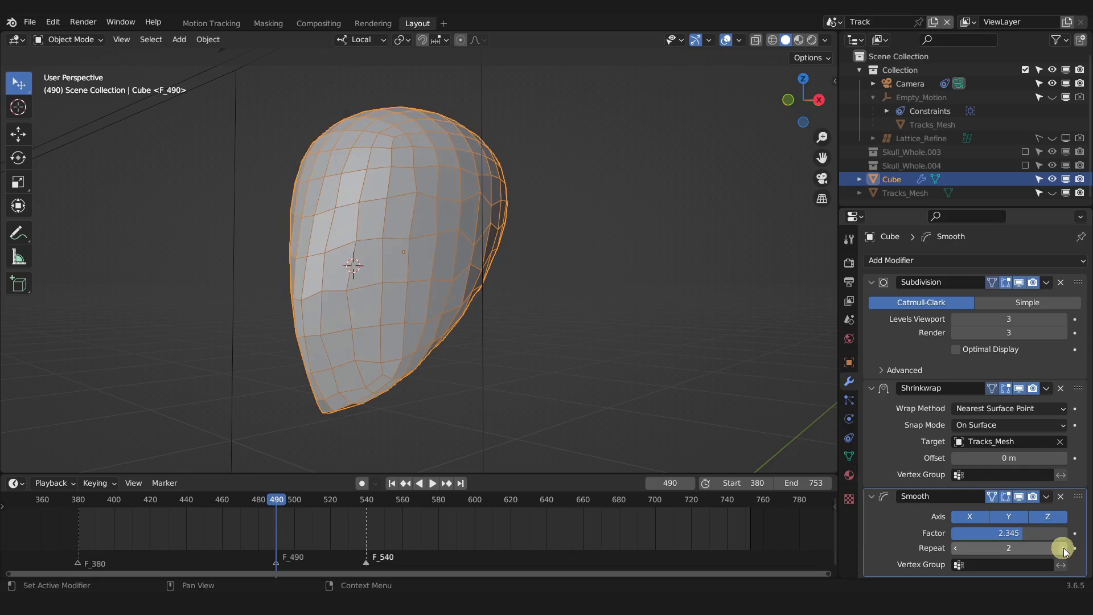
# Reduce the Smooth factor to 1.568 while orbiting to inspect the head
pyautogui.click(431, 309)
pyautogui.moveTo(571, 326); pyautogui.dragTo(509, 319, button='middle')
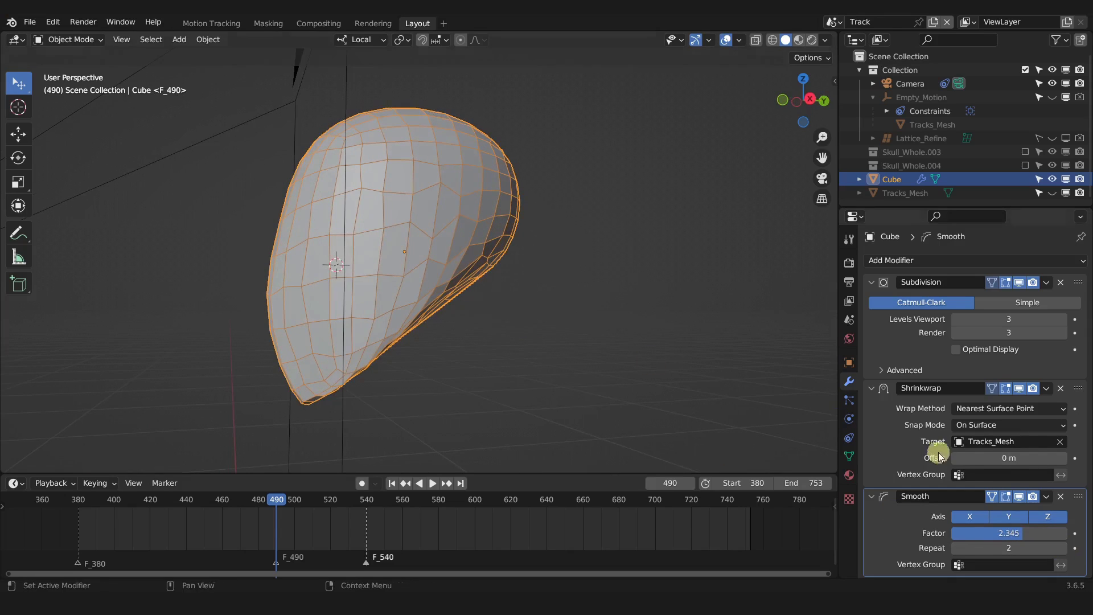
pyautogui.moveTo(478, 242); pyautogui.dragTo(470, 242)
pyautogui.moveTo(385, 246); pyautogui.dragTo(702, 349, button='middle')
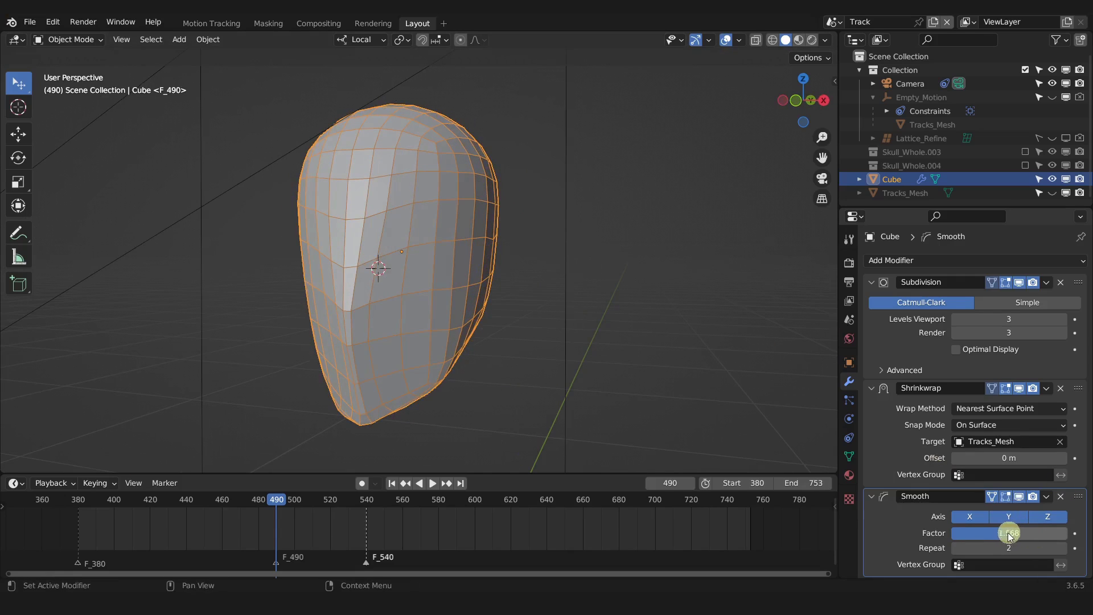
pyautogui.moveTo(486, 289); pyautogui.dragTo(425, 285, button='middle')
pyautogui.click(938, 259)
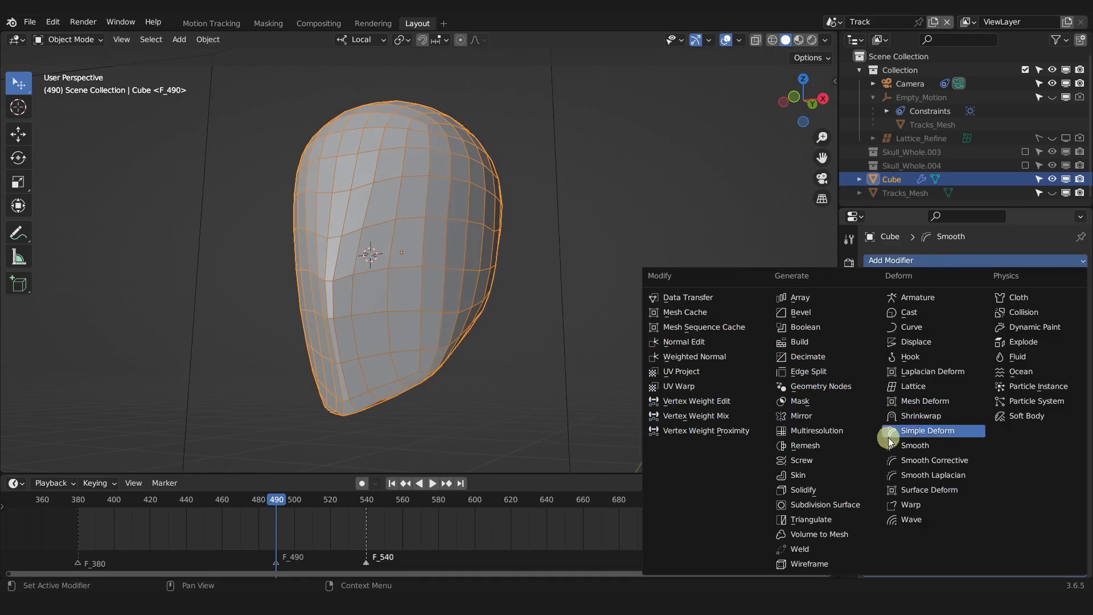
# Add a second Smooth modifier to the head with its Y axis disabled and a stronger factor
pyautogui.click(919, 446)
pyautogui.scroll(-4, 1033, 480)
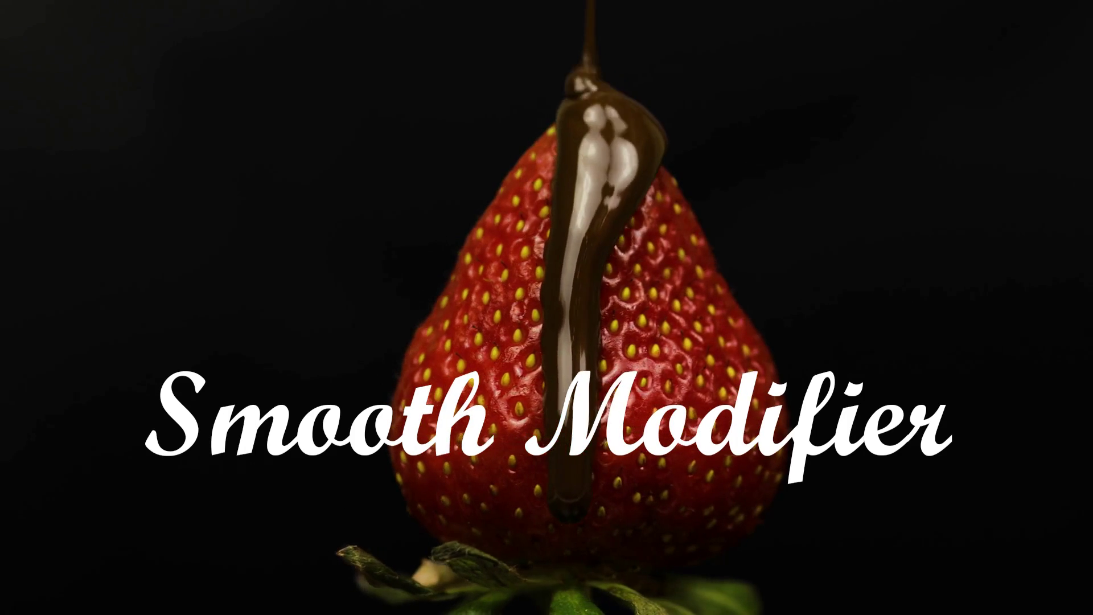
pyautogui.click(1015, 517)
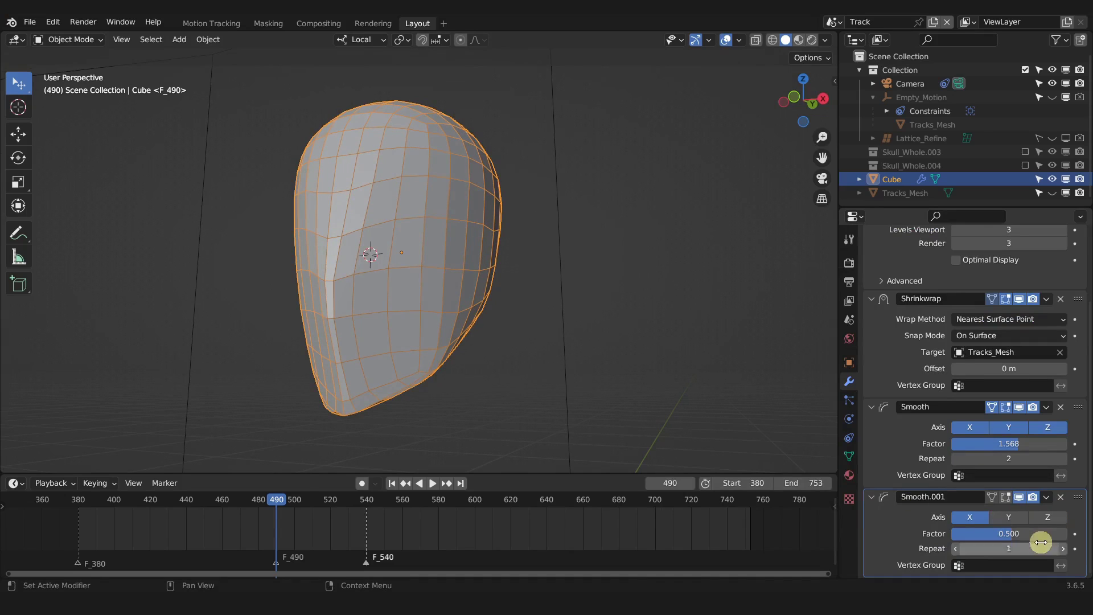
pyautogui.click(1007, 534)
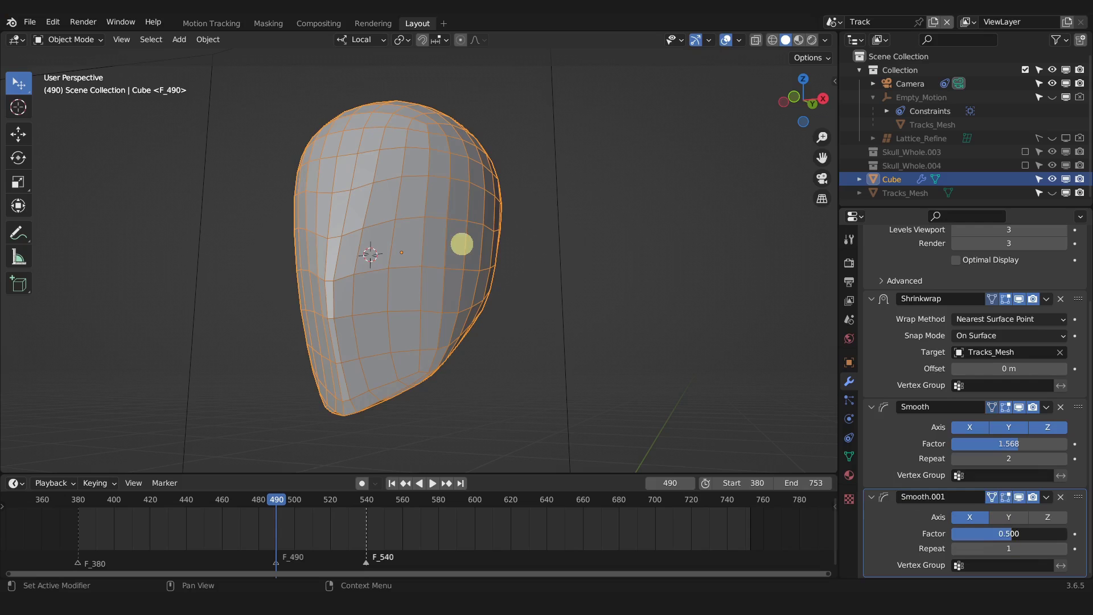
pyautogui.moveTo(474, 244); pyautogui.dragTo(484, 245)
pyautogui.moveTo(487, 357); pyautogui.dragTo(497, 408, button='middle')
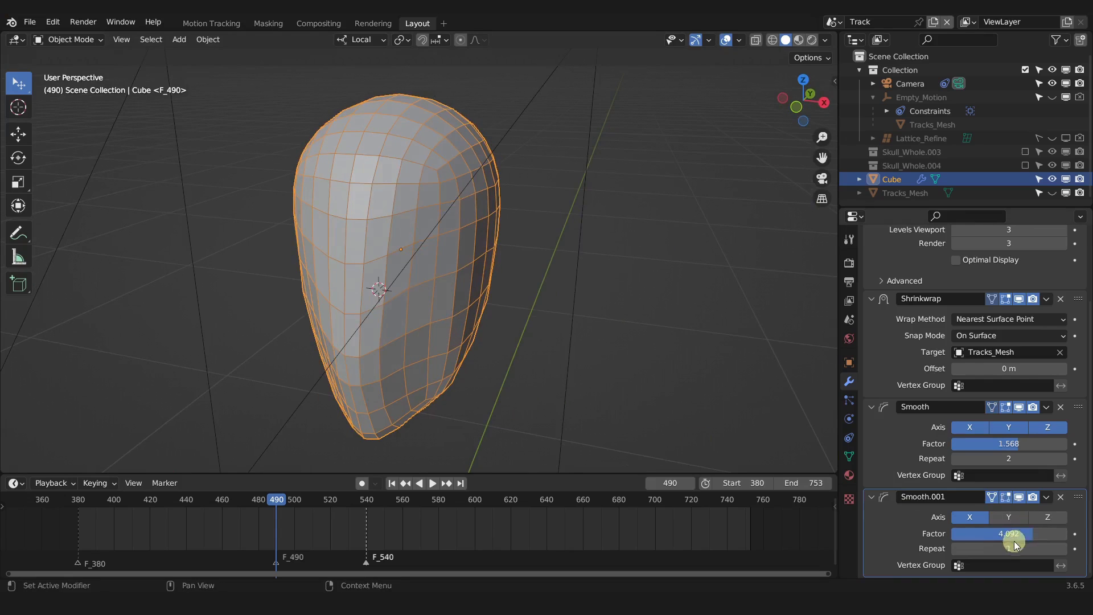
# Set Smooth.001 to factor 2.442 with 1 repeat, and the Shrinkwrap offset to 0.019 m
pyautogui.click(1063, 548)
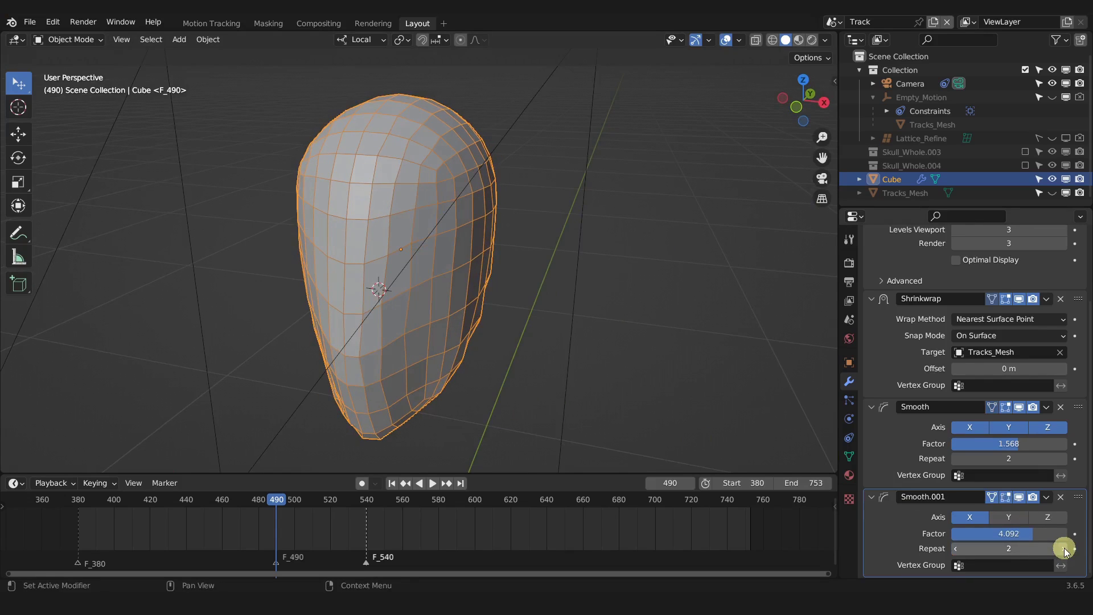
pyautogui.moveTo(1031, 537); pyautogui.dragTo(469, 245)
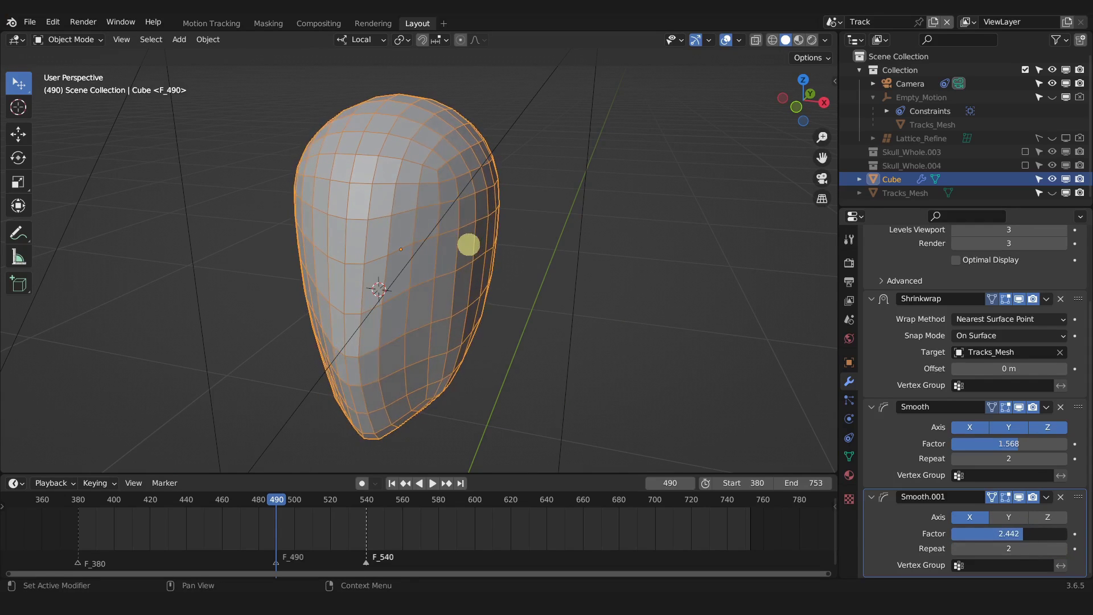
pyautogui.click(956, 548)
pyautogui.click(956, 548)
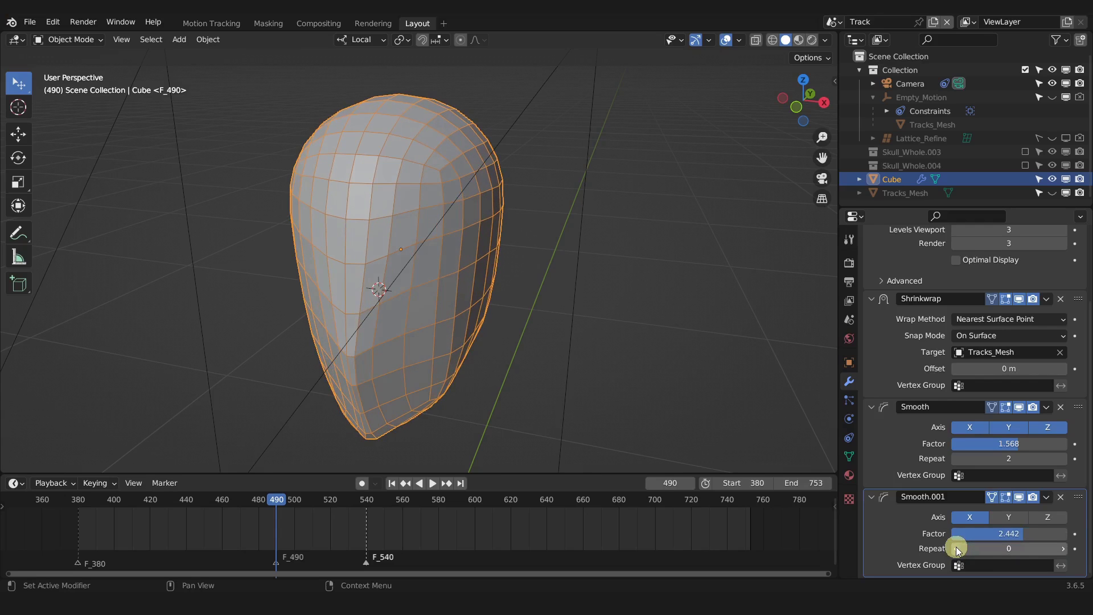
pyautogui.click(1063, 548)
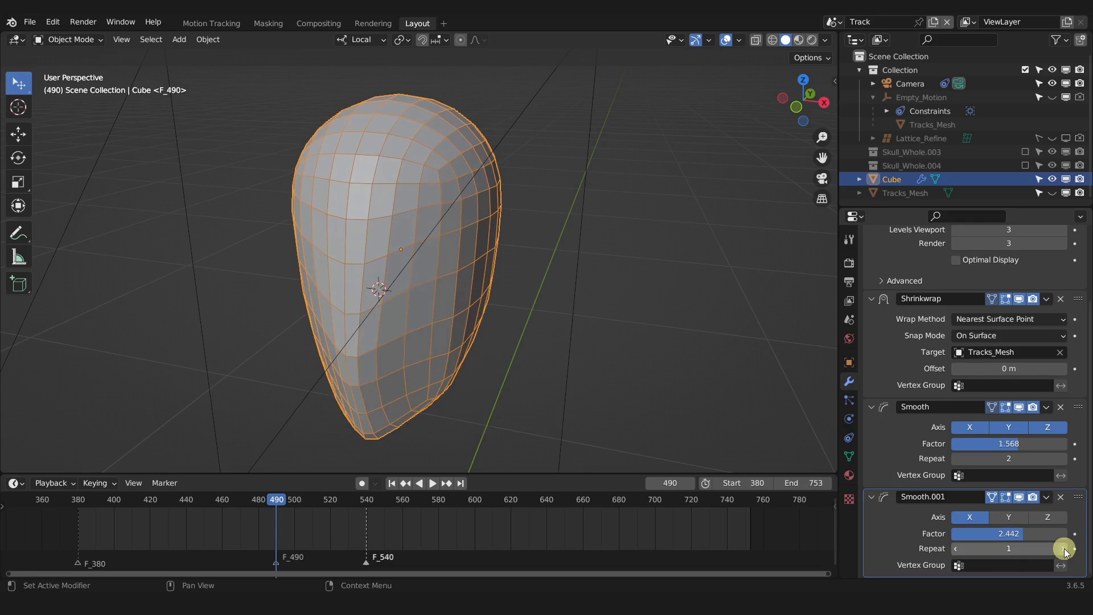
pyautogui.moveTo(562, 400); pyautogui.dragTo(256, 268, button='middle')
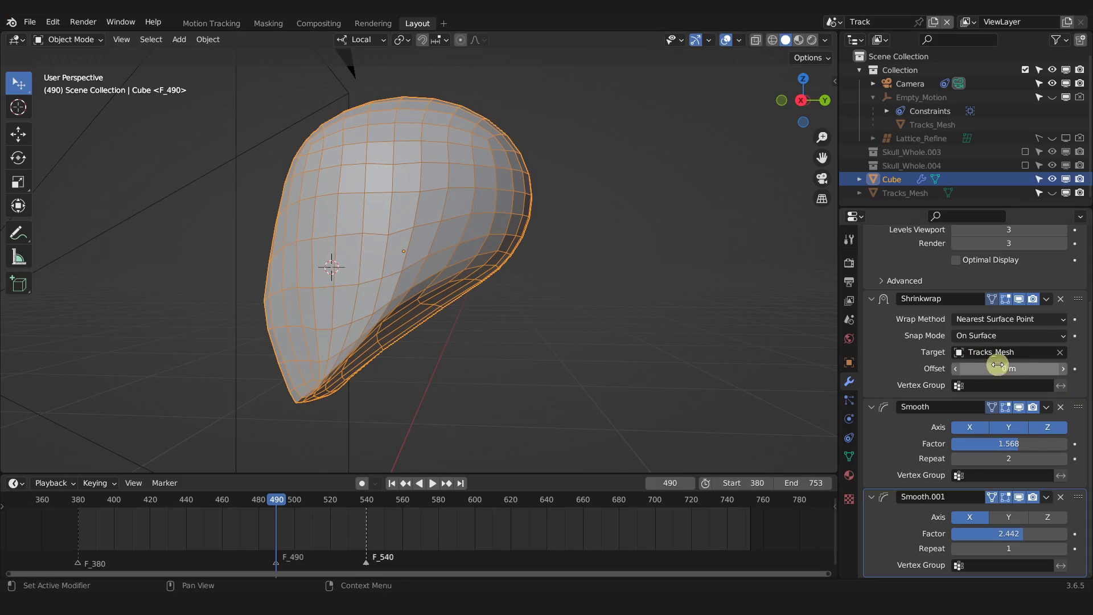
pyautogui.moveTo(1007, 368); pyautogui.dragTo(475, 373)
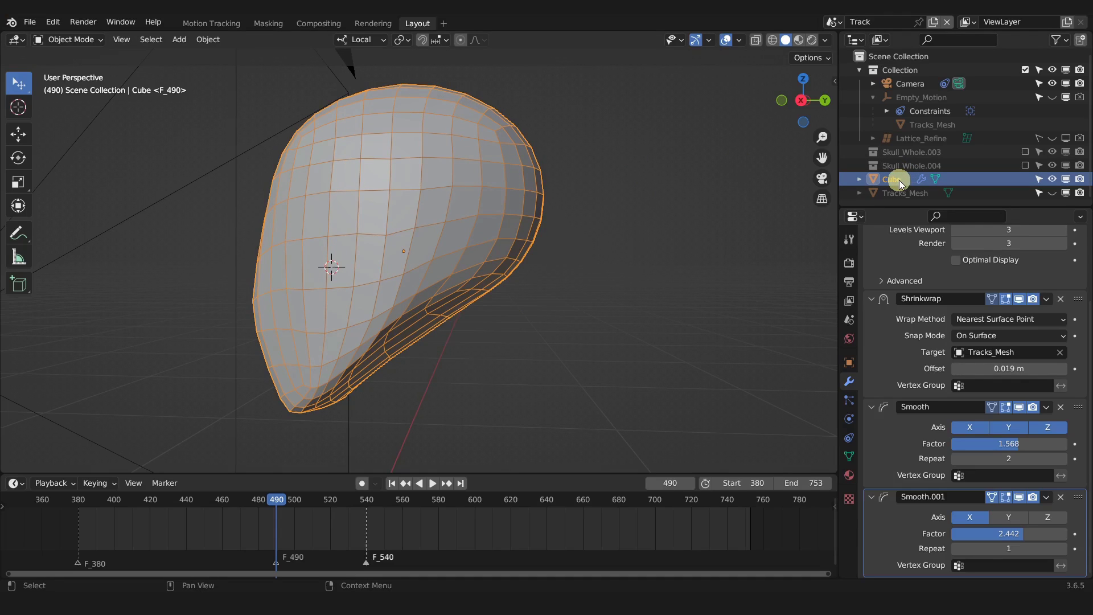
# Parent the head mesh to Empty_Motion with Ctrl+P > Object, then hide the empty again
pyautogui.click(1053, 97)
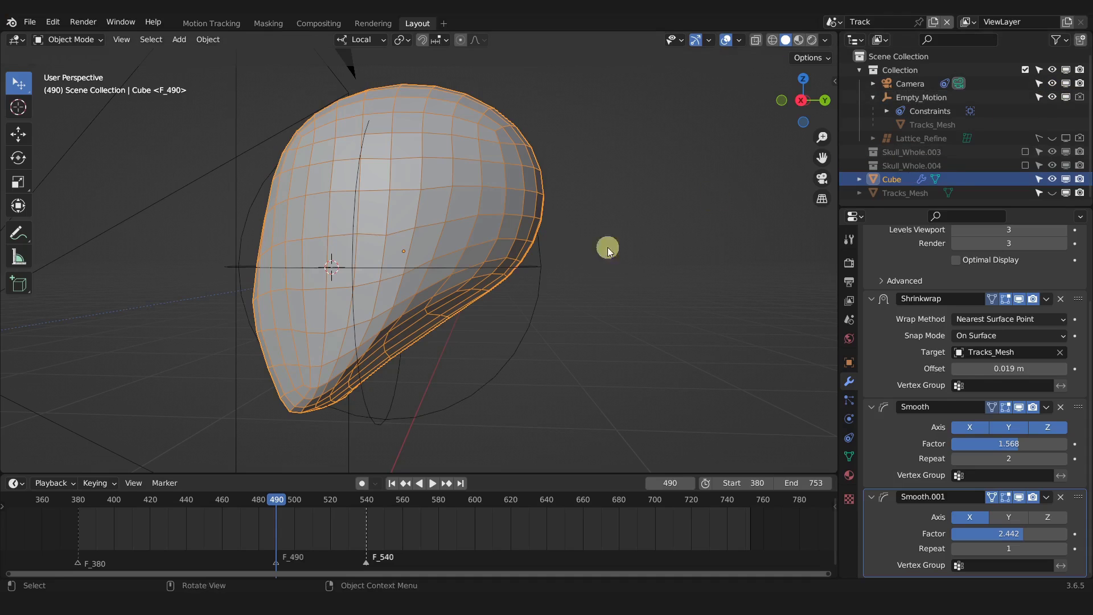
pyautogui.keyDown('shift'); pyautogui.click(523, 319); pyautogui.keyUp('shift')
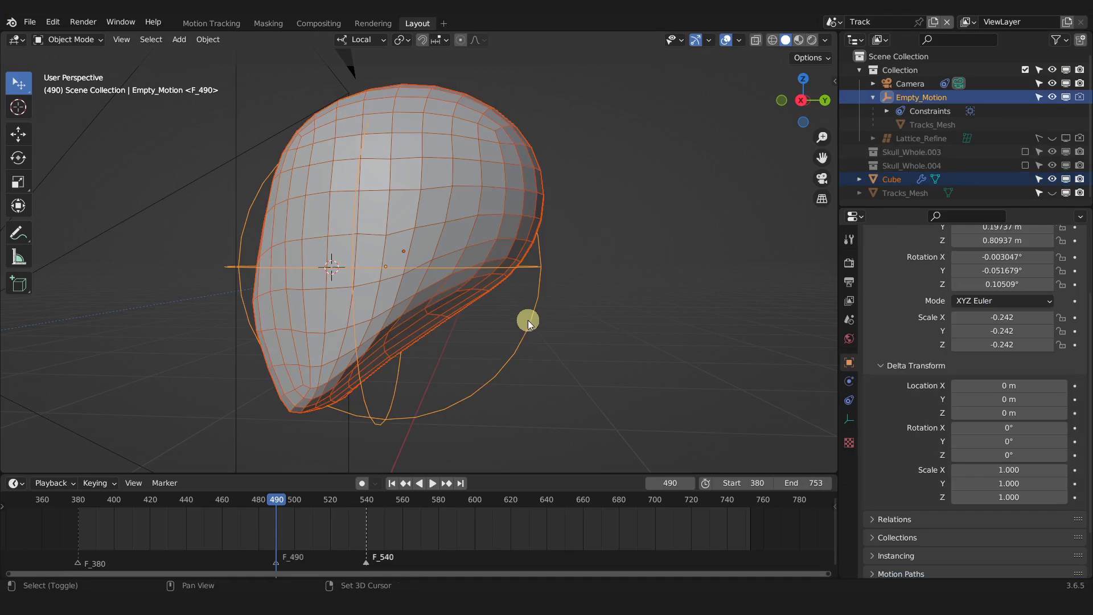
pyautogui.hotkey('ctrl', 'p')
pyautogui.click(619, 307)
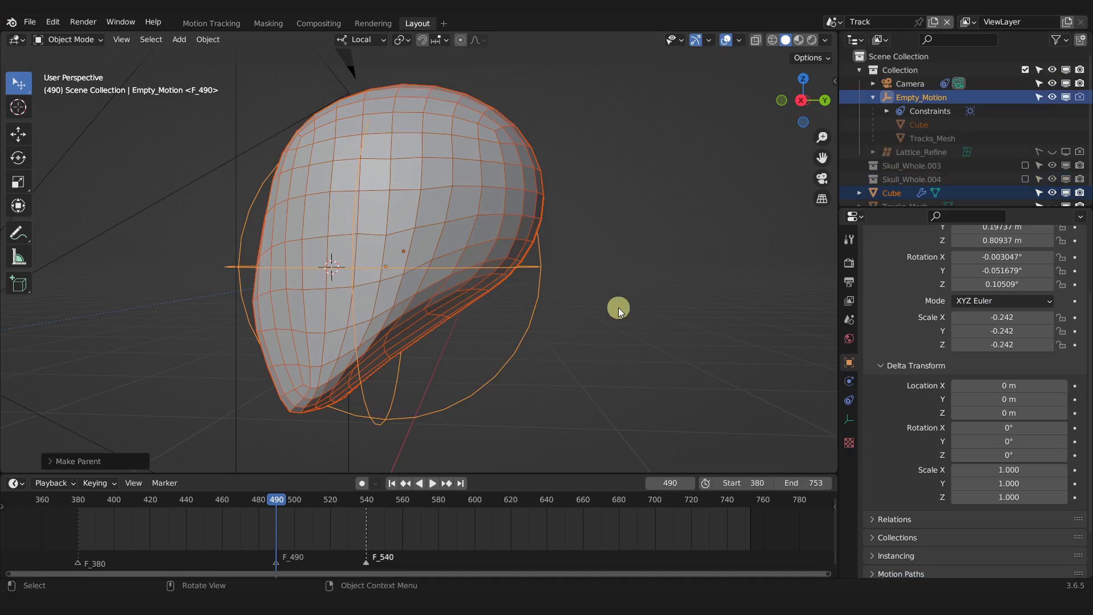
pyautogui.click(618, 308)
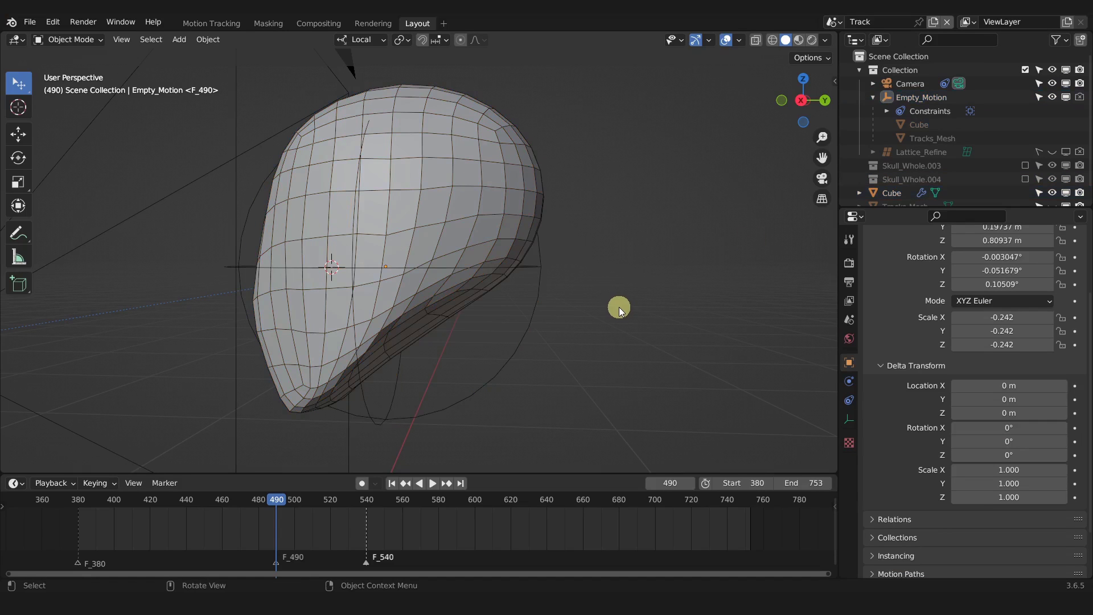
pyautogui.click(1052, 97)
# Play and scrub the animation in camera view to check the head follows the track
pyautogui.press('space')
pyautogui.moveTo(288, 507)
pyautogui.mouseDown()
pyautogui.moveTo(383, 505)
pyautogui.moveTo(246, 505)
pyautogui.moveTo(275, 505)
pyautogui.mouseUp()
pyautogui.press('space')
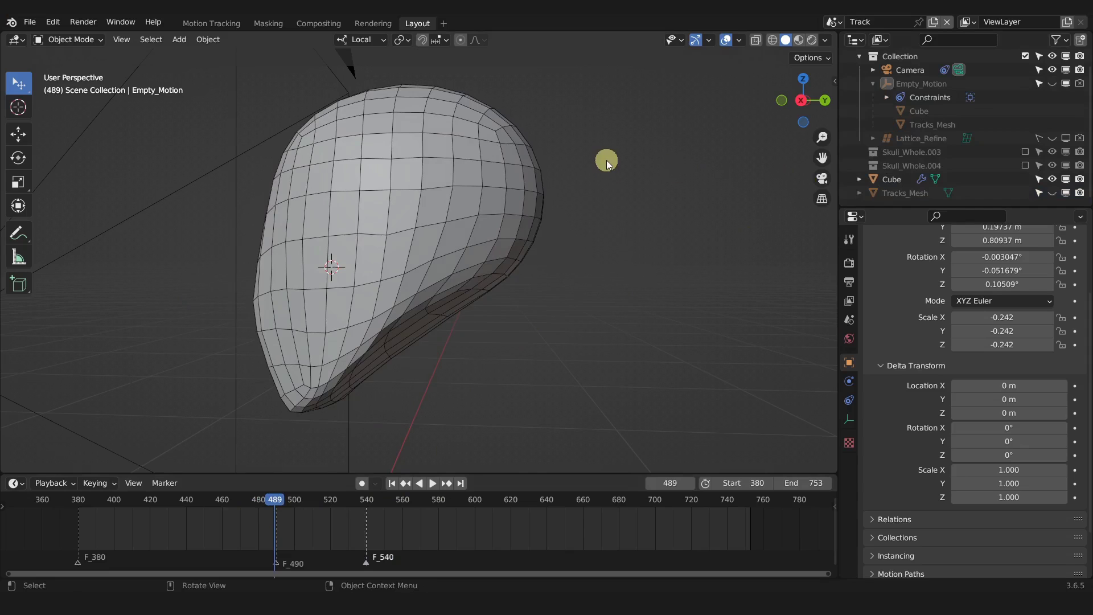
pyautogui.press('KP_0')
pyautogui.moveTo(287, 506); pyautogui.dragTo(80, 512)
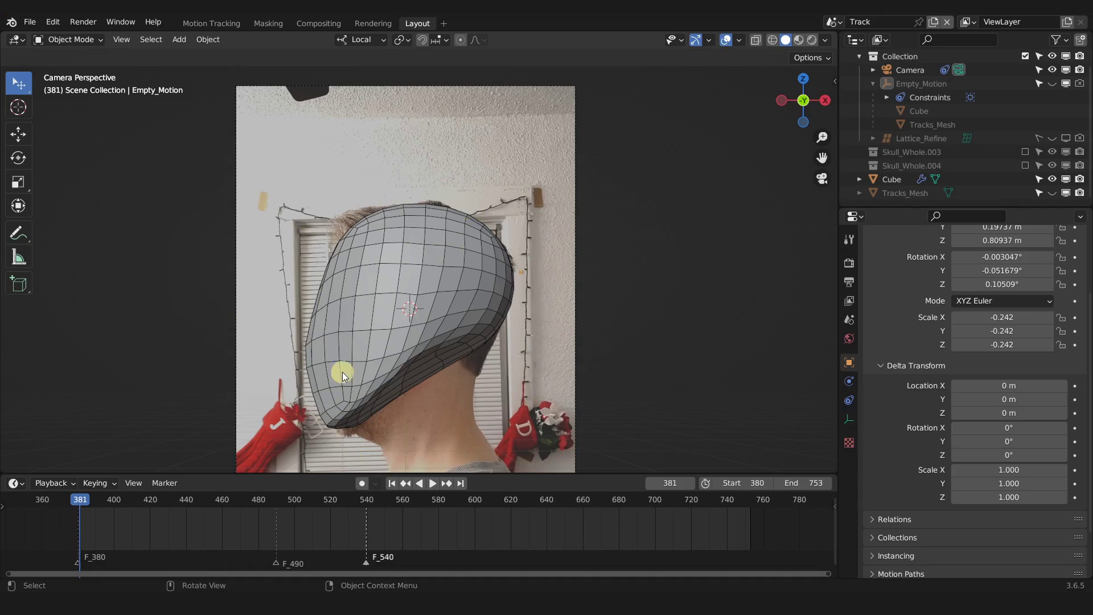
# In wireframe shading, select Cube and try Shrinkwrap offsets, resetting it to 0 m
pyautogui.click(772, 40)
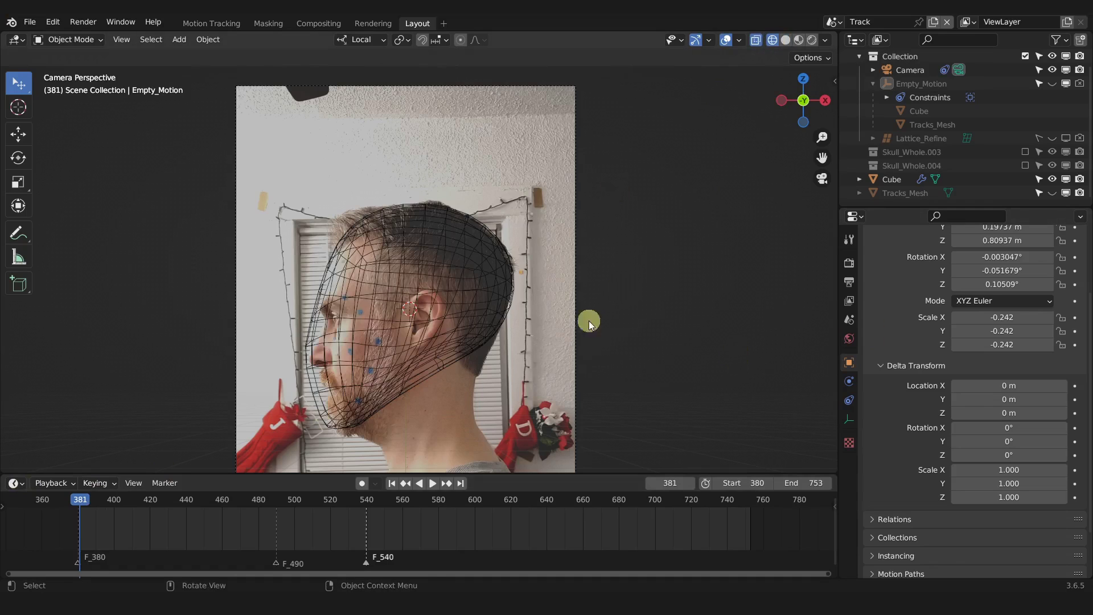
pyautogui.click(440, 258)
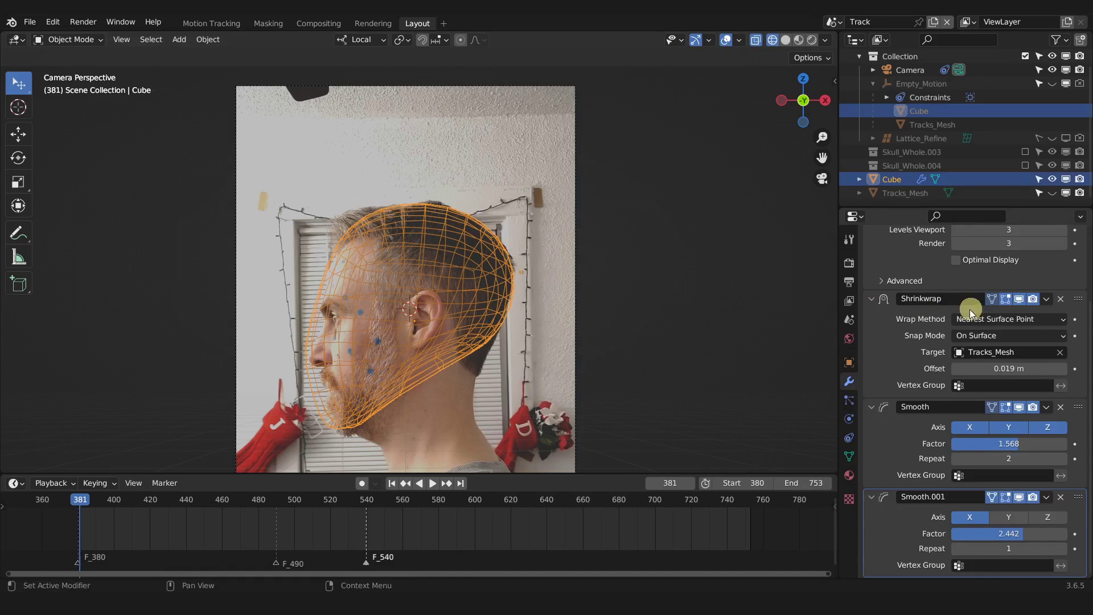
pyautogui.moveTo(1009, 368); pyautogui.dragTo(1020, 369)
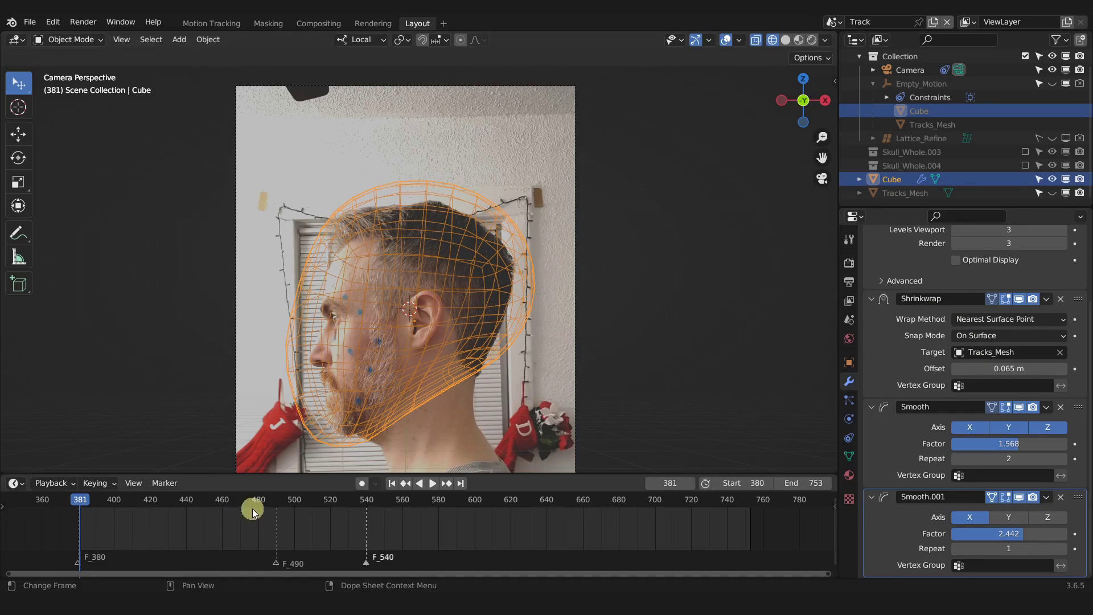
pyautogui.moveTo(84, 501)
pyautogui.mouseDown()
pyautogui.moveTo(391, 516)
pyautogui.moveTo(91, 510)
pyautogui.moveTo(254, 528)
pyautogui.moveTo(622, 531)
pyautogui.moveTo(87, 518)
pyautogui.mouseUp()
pyautogui.click(308, 238)
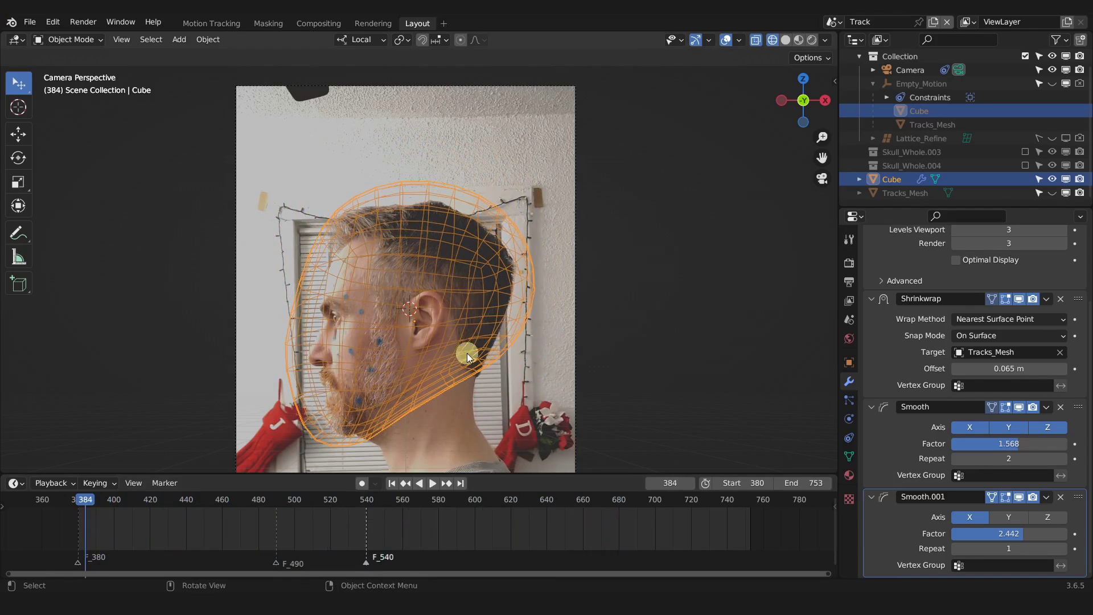
pyautogui.moveTo(1006, 461); pyautogui.dragTo(1008, 459)
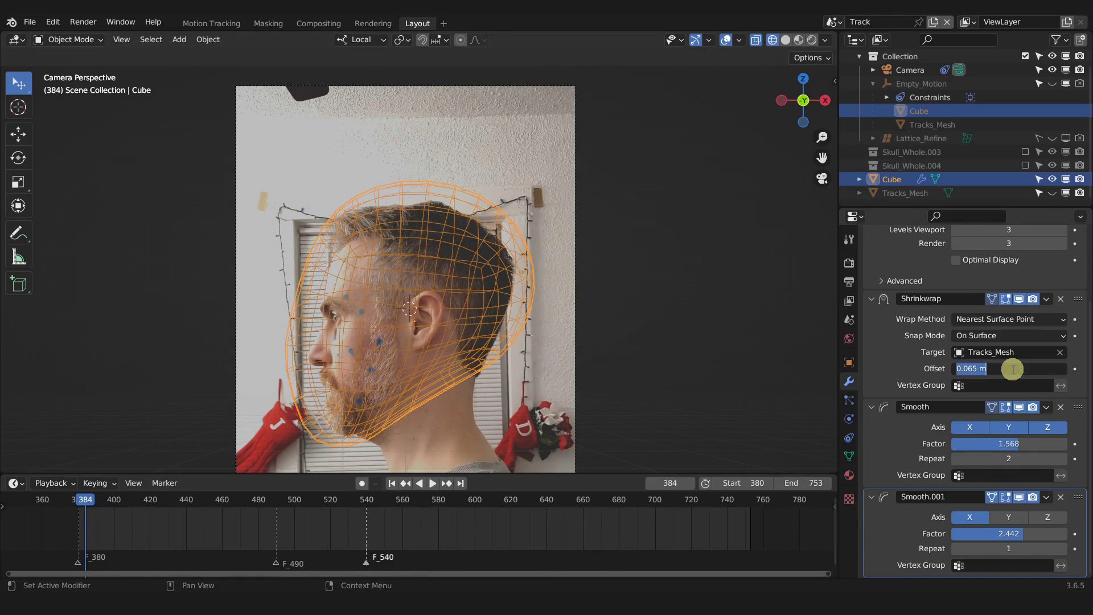
pyautogui.write('0')
pyautogui.press('Return')
# Tune the Shrinkwrap offset to 0.077 m while scrubbing frames to check head coverage
pyautogui.scroll(2, 325, 319)
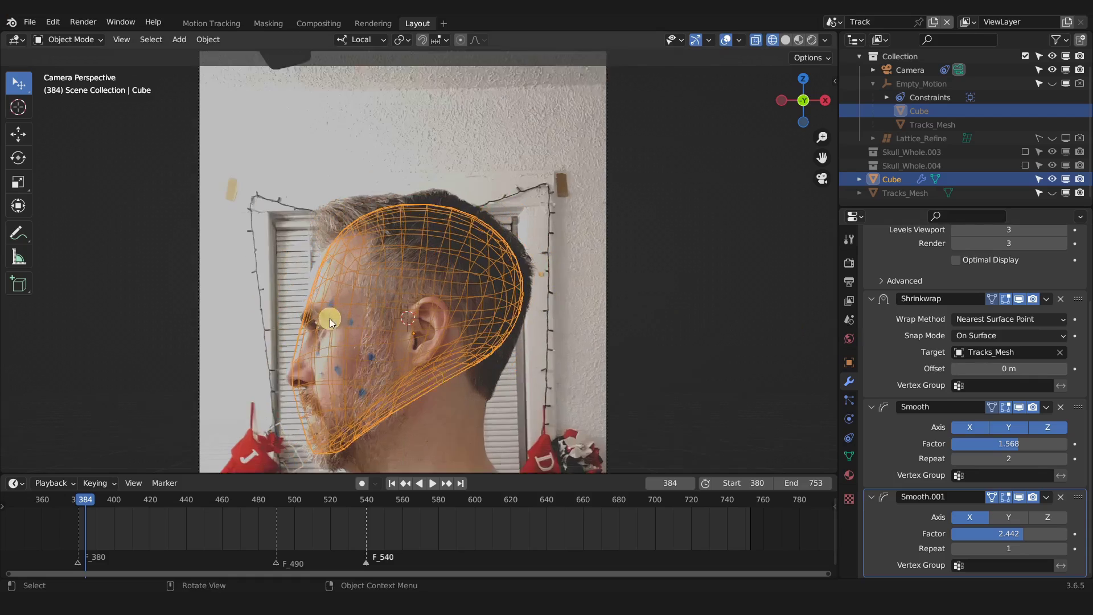
pyautogui.moveTo(996, 369); pyautogui.dragTo(422, 266)
pyautogui.moveTo(85, 503)
pyautogui.mouseDown()
pyautogui.moveTo(386, 505)
pyautogui.moveTo(98, 504)
pyautogui.mouseUp()
pyautogui.click(391, 483)
pyautogui.moveTo(1009, 368); pyautogui.dragTo(456, 371)
pyautogui.scroll(-2, 378, 275)
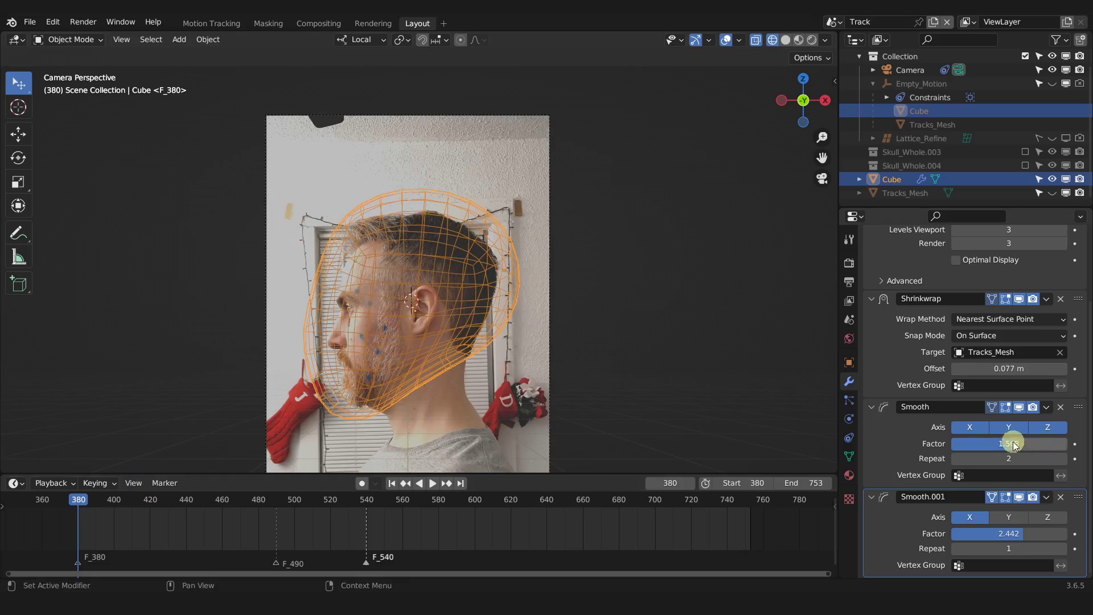
pyautogui.moveTo(1009, 369); pyautogui.dragTo(454, 371)
pyautogui.scroll(4, 299, 209)
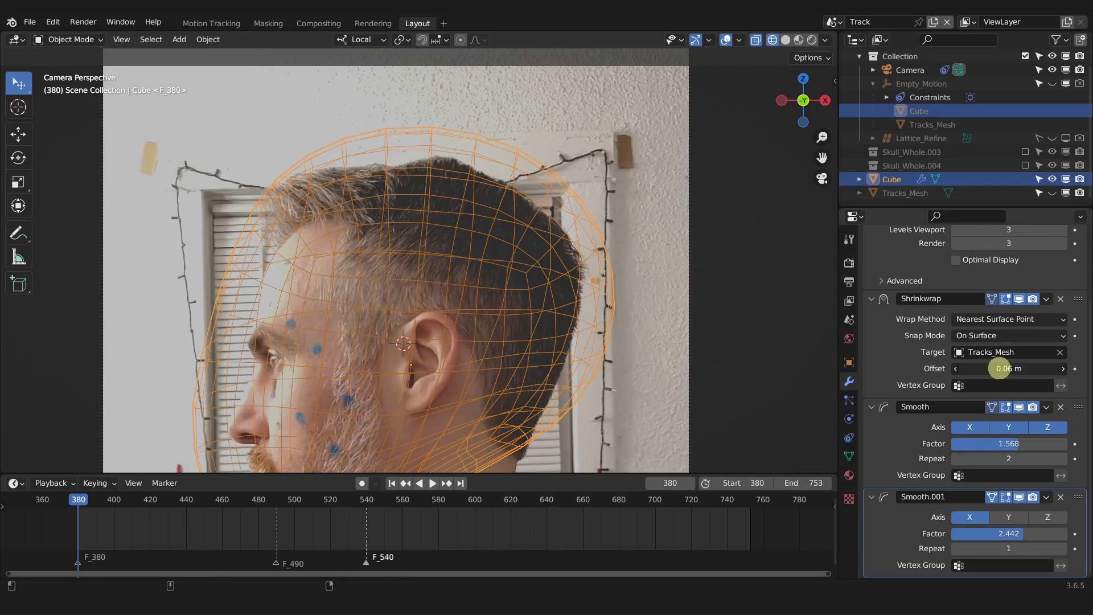
pyautogui.moveTo(1001, 368); pyautogui.dragTo(464, 370)
pyautogui.scroll(-3, 376, 318)
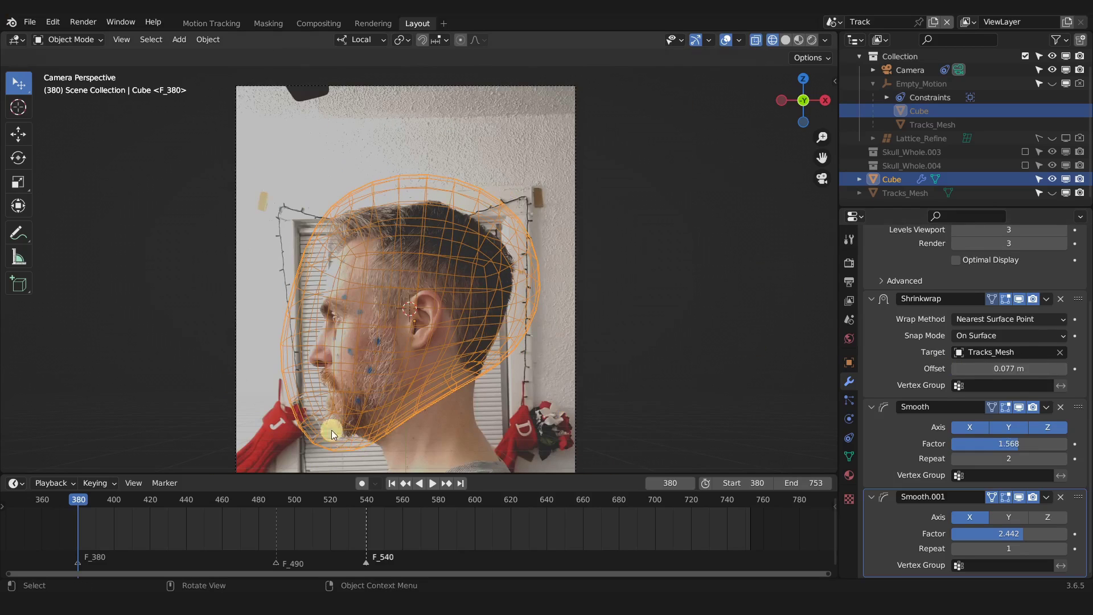
pyautogui.moveTo(85, 501)
pyautogui.mouseDown()
pyautogui.moveTo(338, 517)
pyautogui.moveTo(699, 515)
pyautogui.moveTo(283, 517)
pyautogui.moveTo(281, 499)
pyautogui.mouseUp()
# Return to solid shading and apply Shade Auto Smooth to the head mesh
pyautogui.click(785, 41)
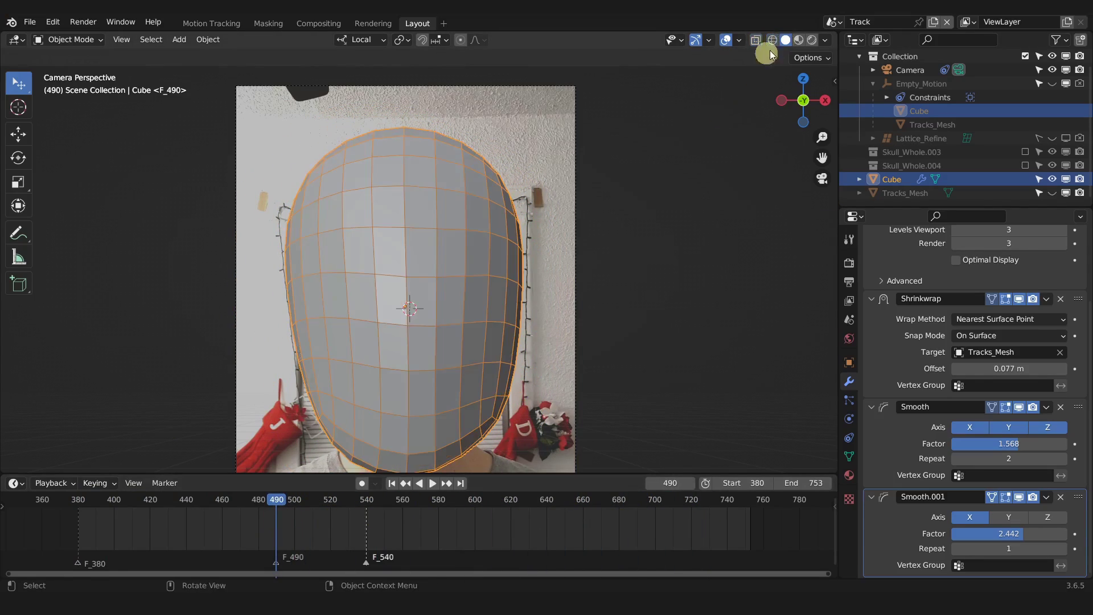
pyautogui.moveTo(658, 280); pyautogui.dragTo(496, 308, button='middle')
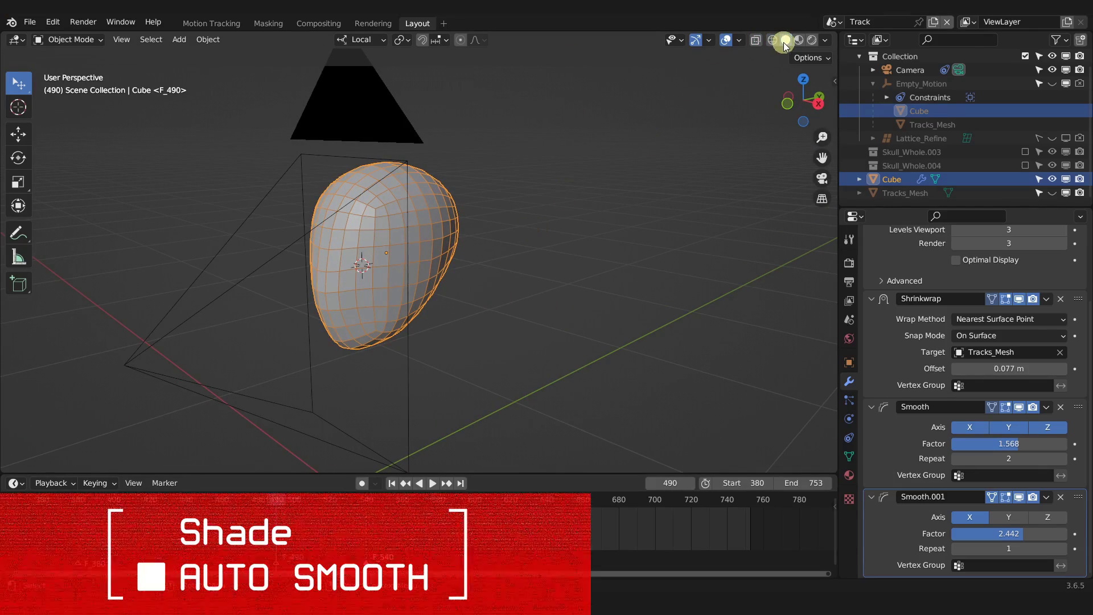
pyautogui.rightClick(439, 198)
pyautogui.moveTo(439, 198)
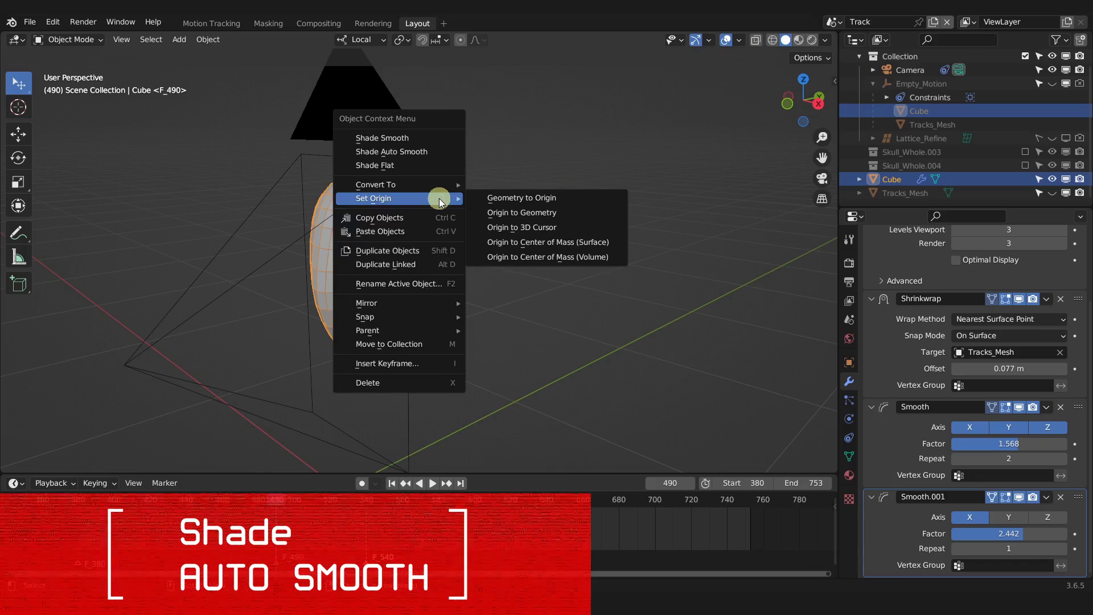
pyautogui.click(419, 151)
pyautogui.click(566, 279)
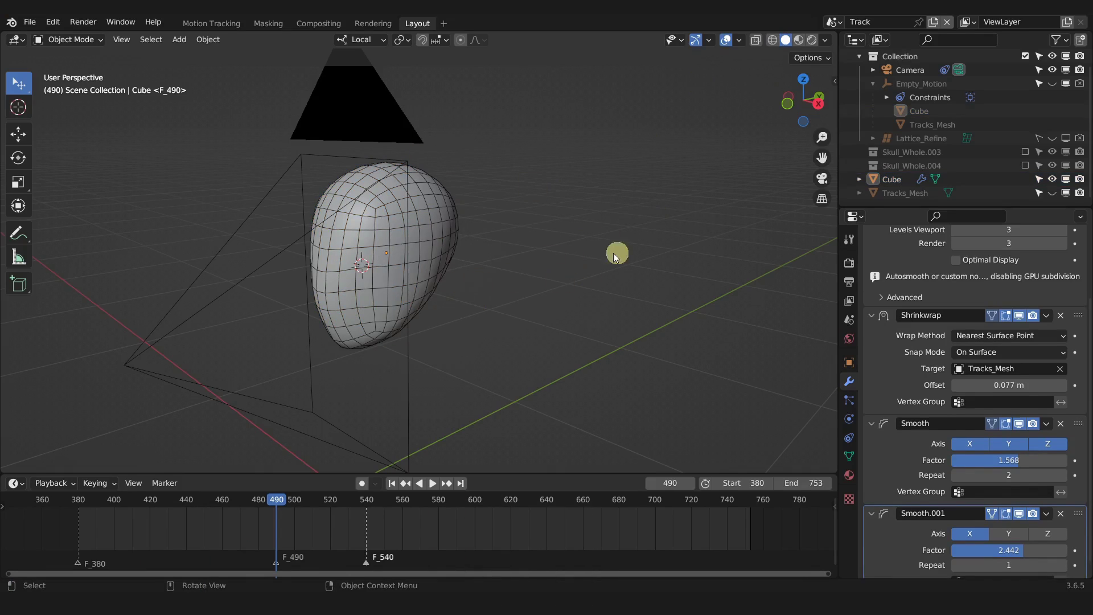
# Hide the wireframe overlay, watch the animation play, then bring up the view layer list
pyautogui.click(739, 41)
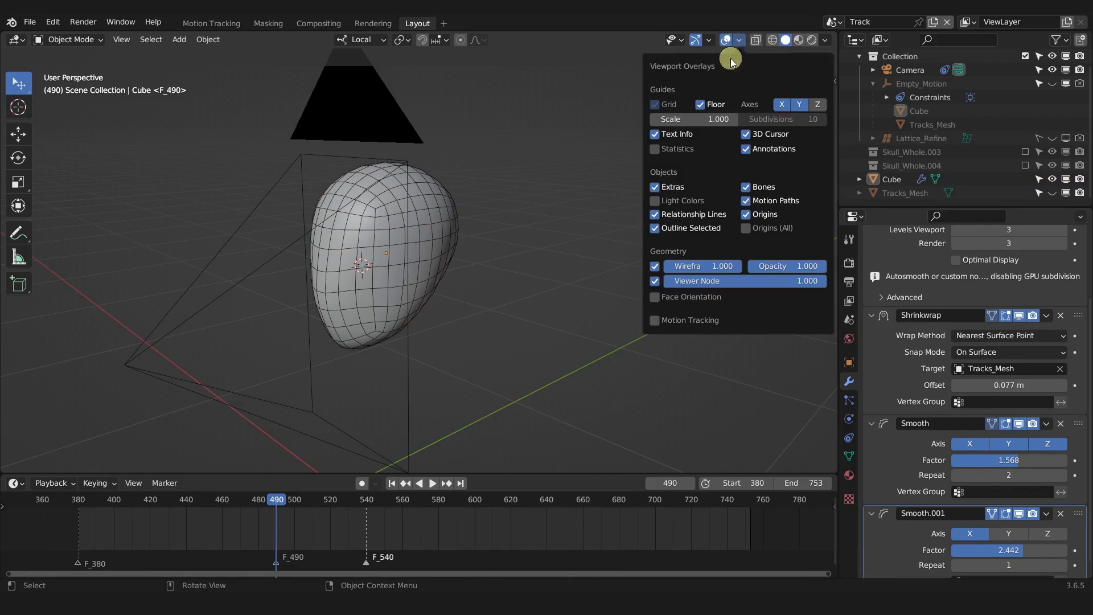
pyautogui.click(656, 267)
pyautogui.moveTo(528, 274); pyautogui.dragTo(573, 258, button='middle')
pyautogui.press('space')
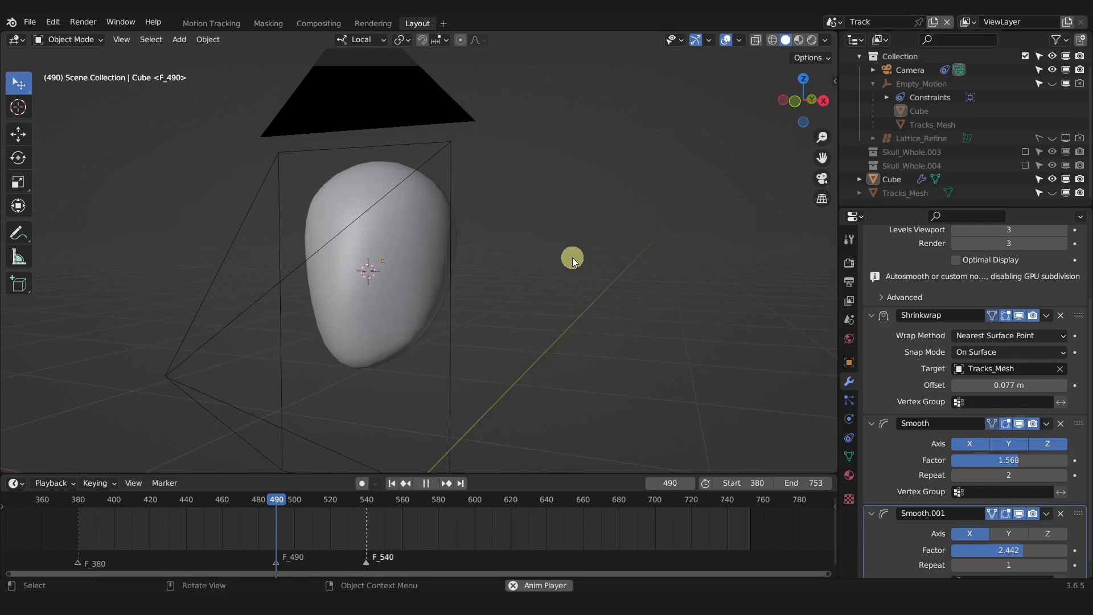
pyautogui.moveTo(603, 363); pyautogui.dragTo(661, 327, button='middle')
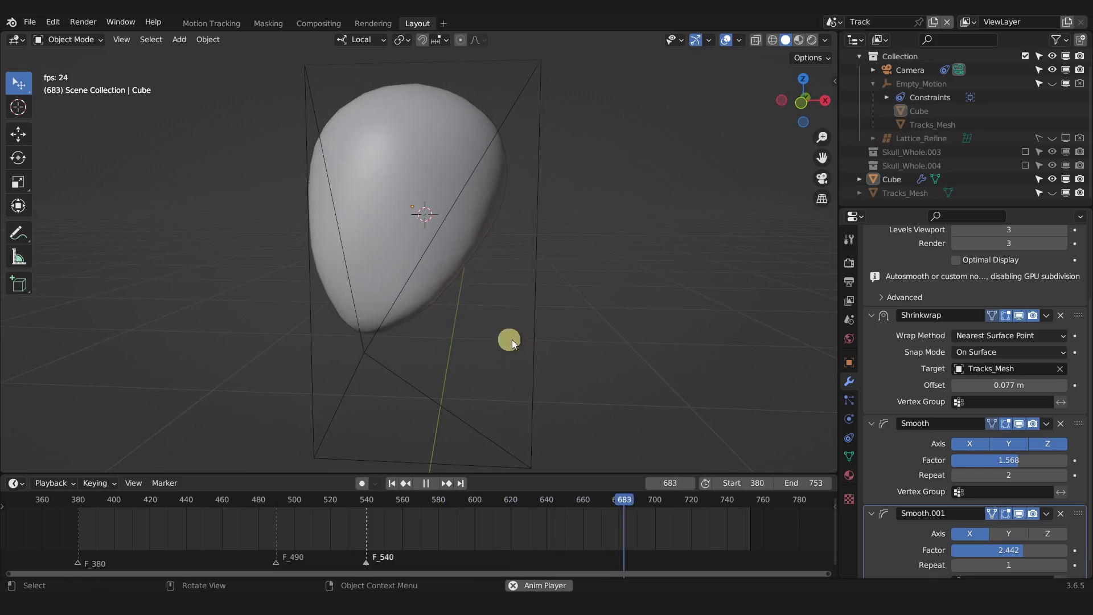
pyautogui.moveTo(495, 207); pyautogui.dragTo(602, 134, button='middle')
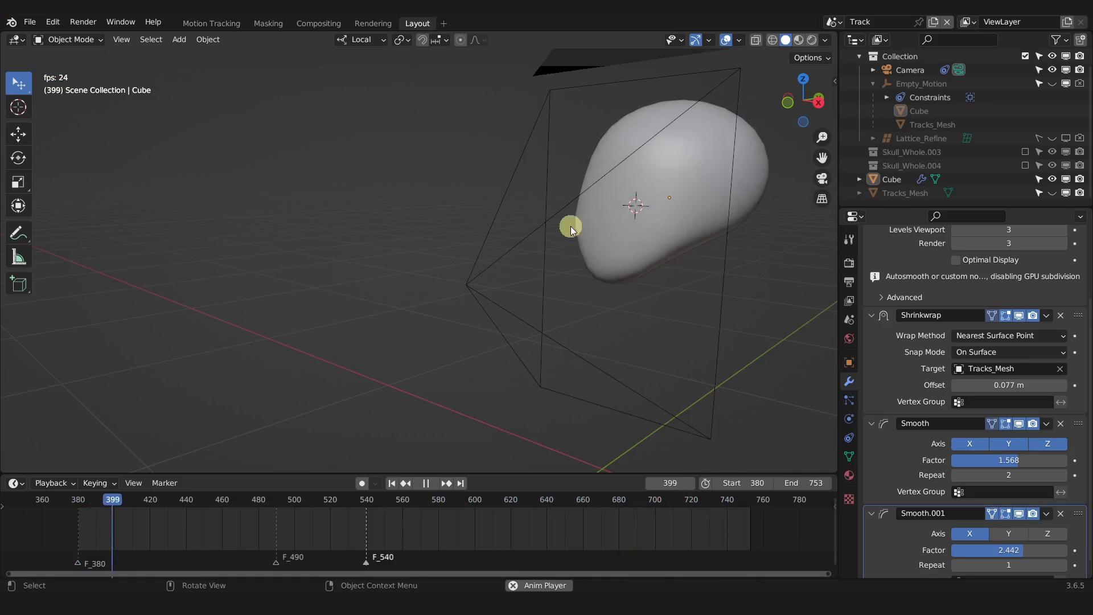
pyautogui.moveTo(571, 227); pyautogui.dragTo(549, 240, button='middle')
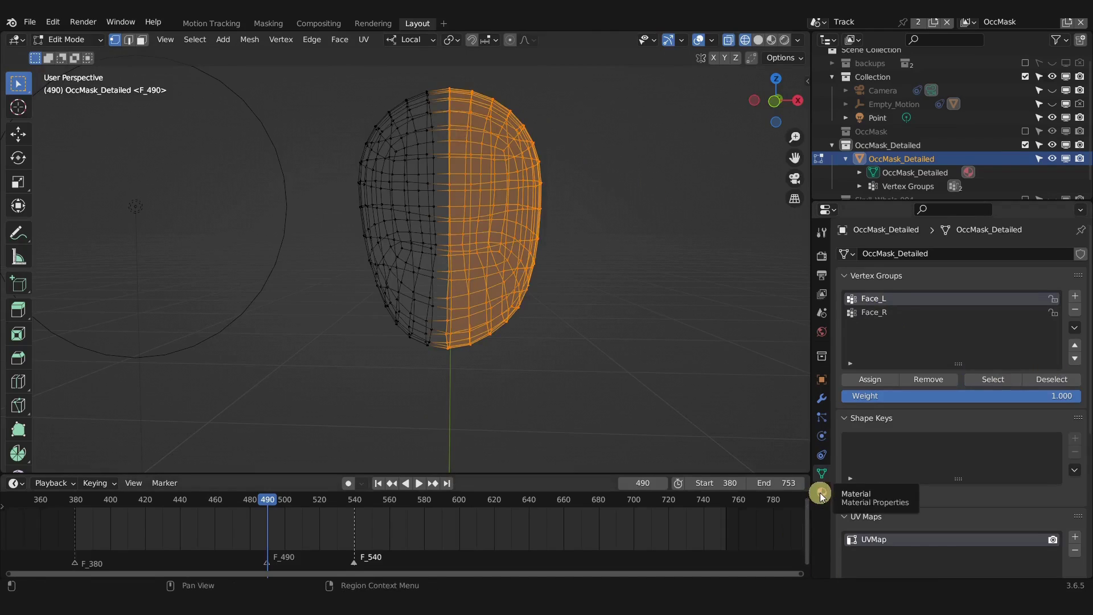
pyautogui.click(822, 492)
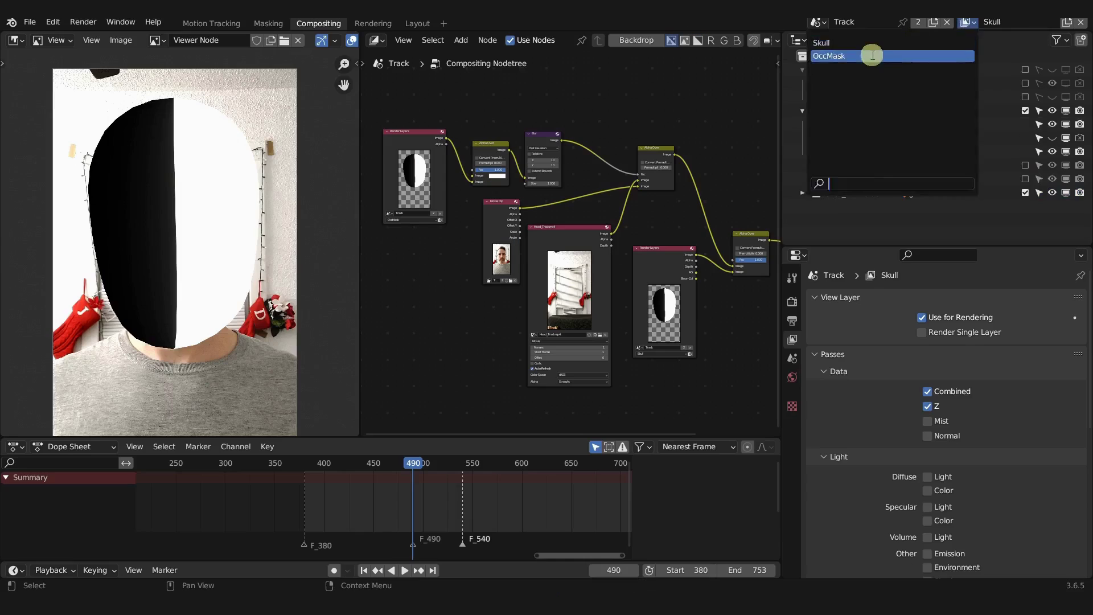